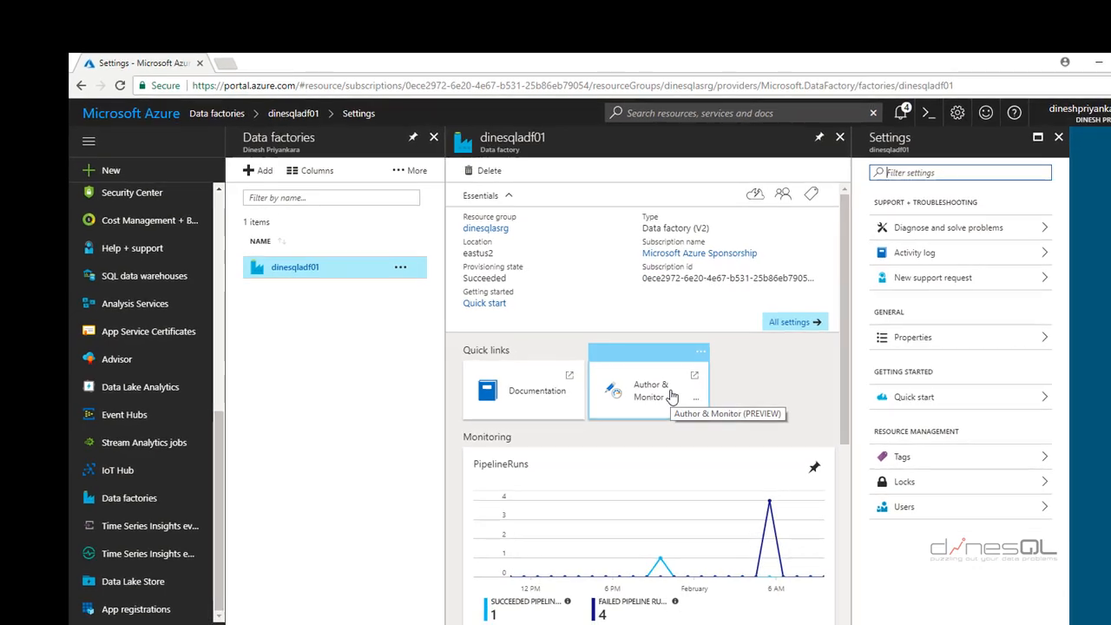
Launch Author & Monitor for the dinesqladf01 factory and go to the authoring area
left_click(672, 396)
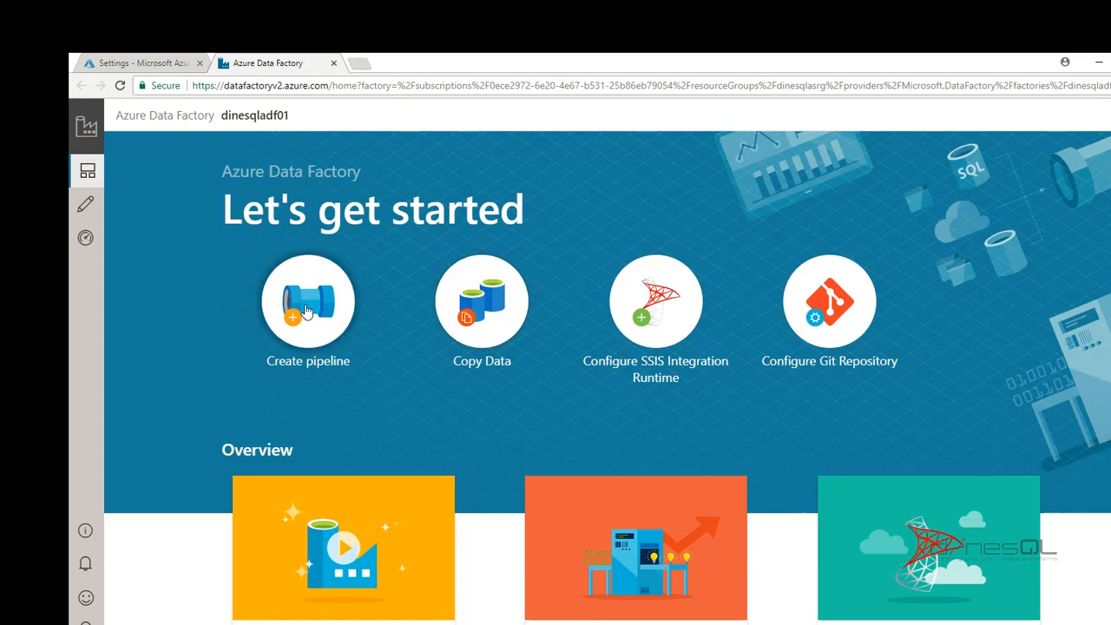
left_click(85, 210)
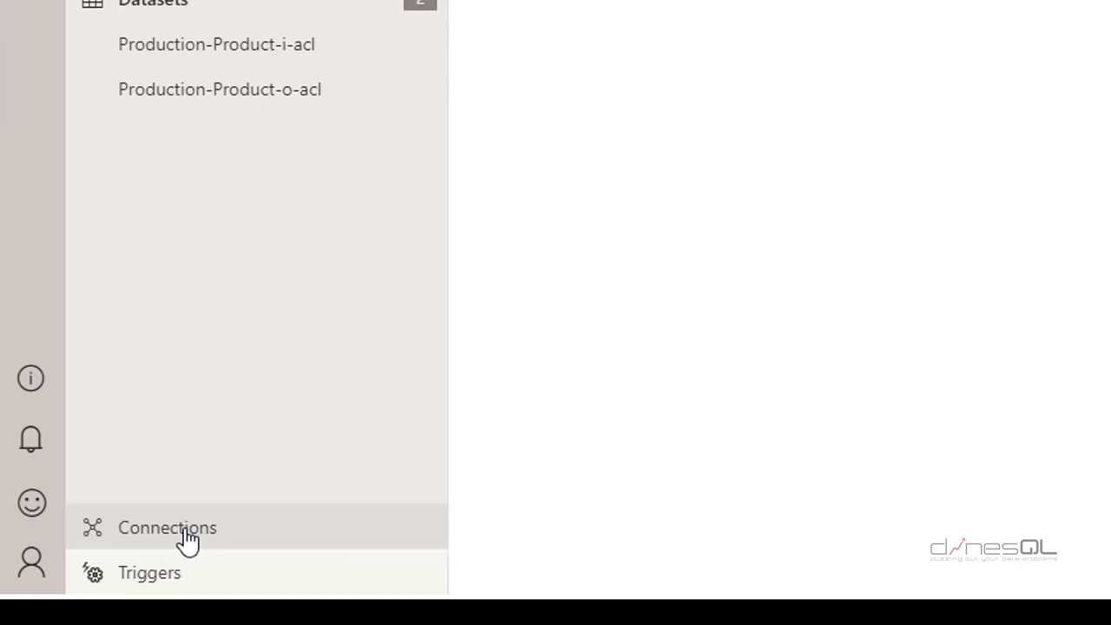
Show the factory's Connections list with its two existing linked services
left_click(187, 540)
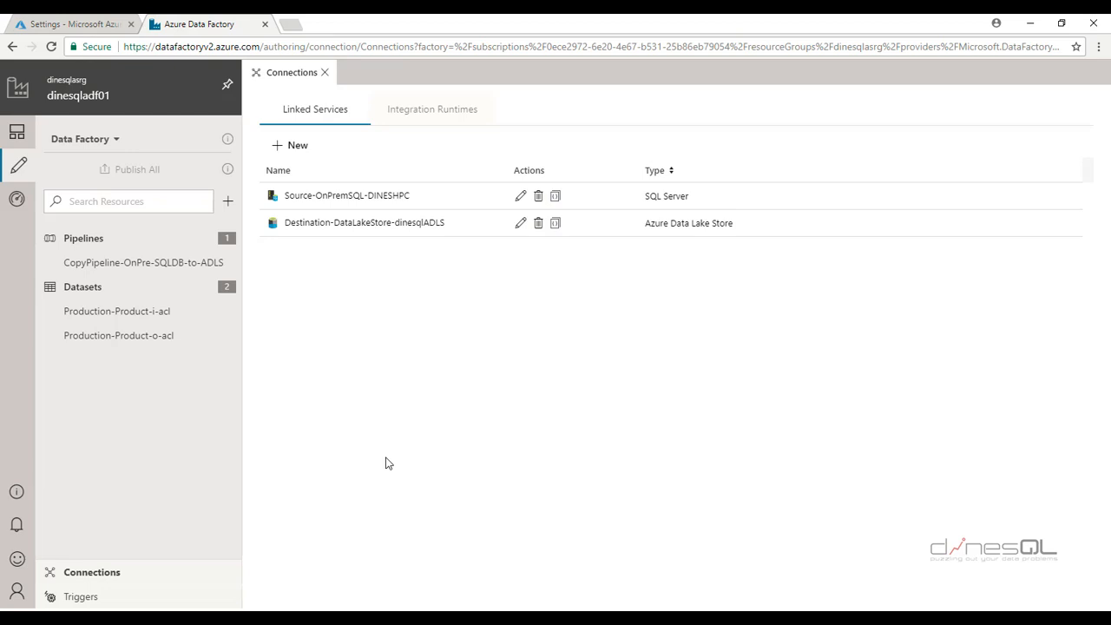
Start a new linked service using the SQL Server connector from the Database category
left_click(293, 152)
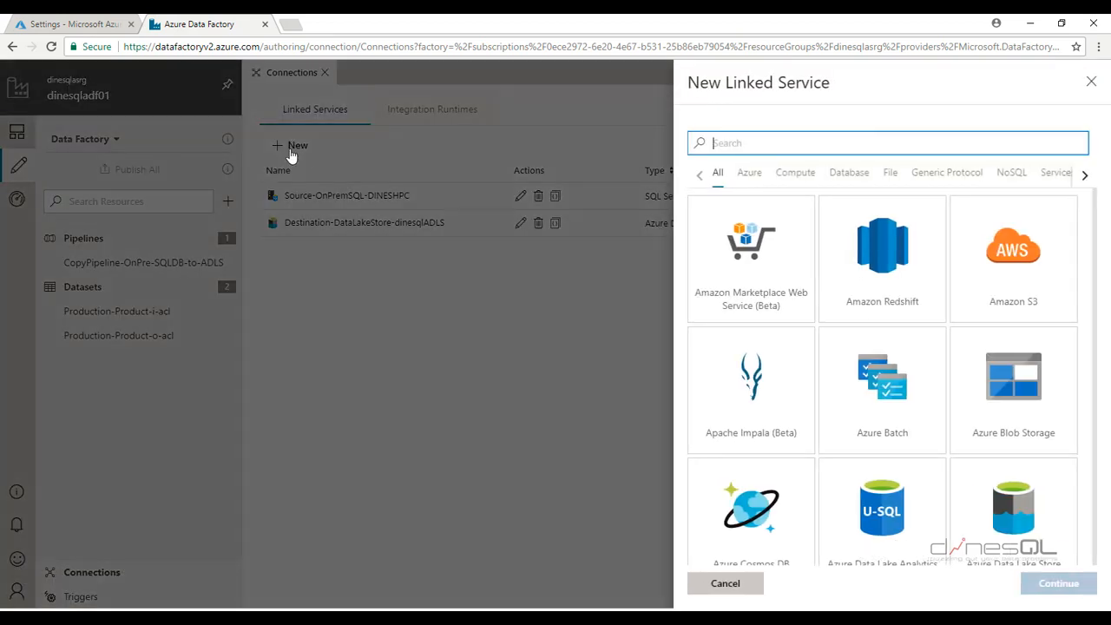
left_click(933, 325)
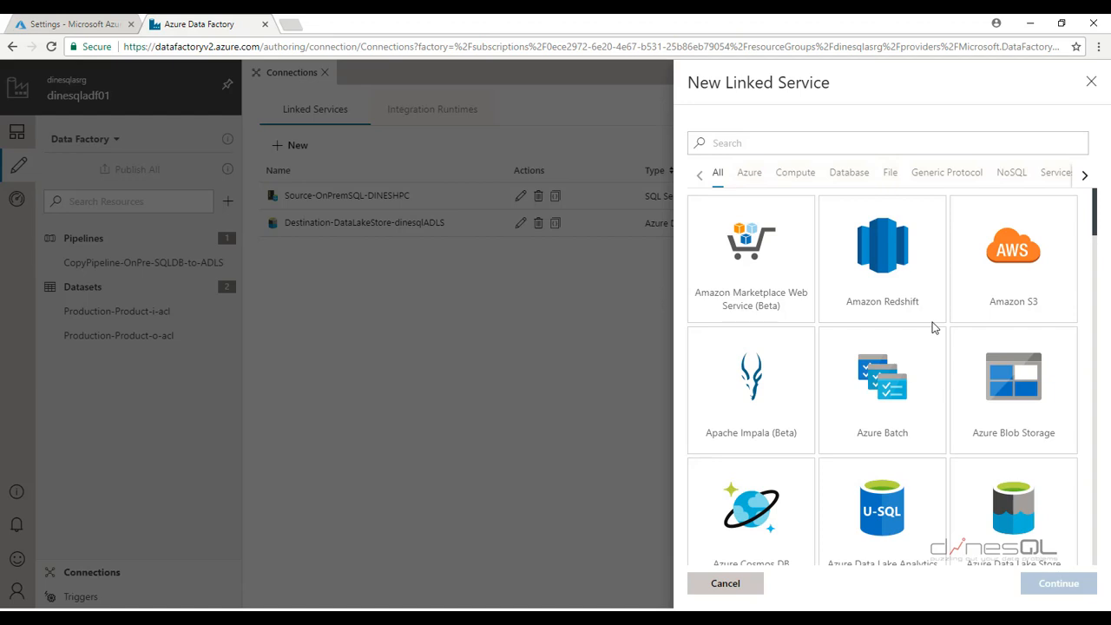
left_click(851, 174)
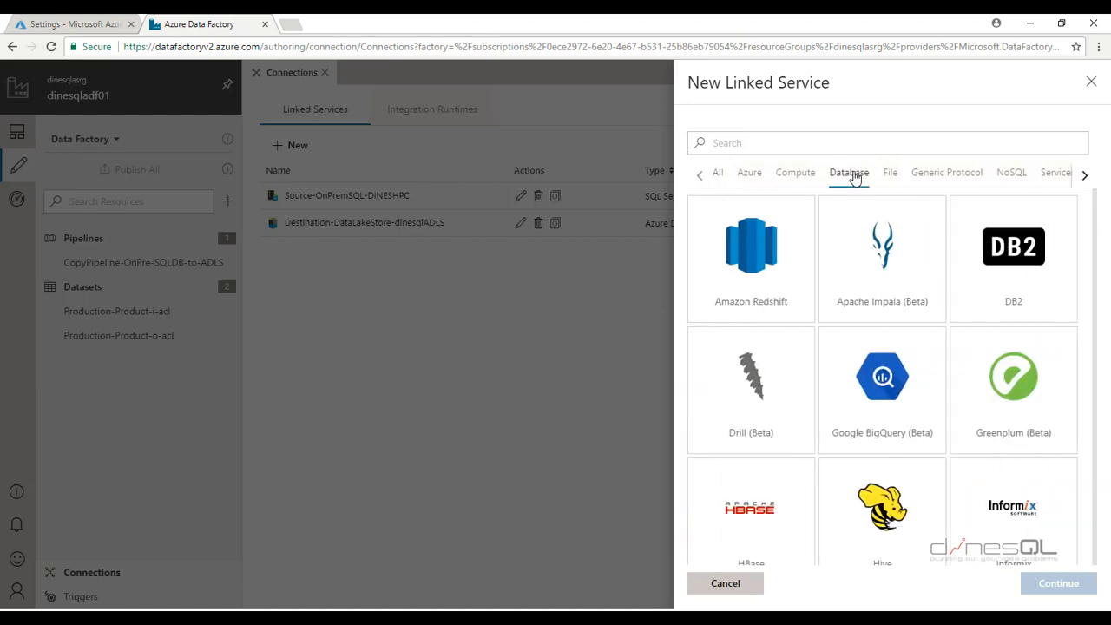
scroll(893, 381, "down", 7)
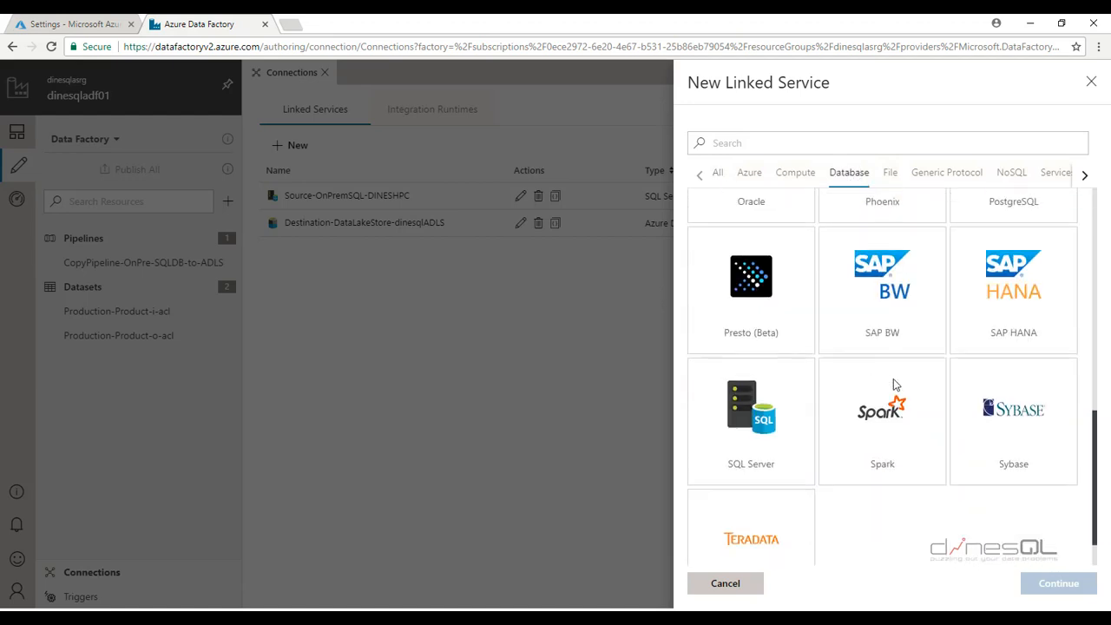
scroll(894, 380, "down", 1)
left_click(780, 370)
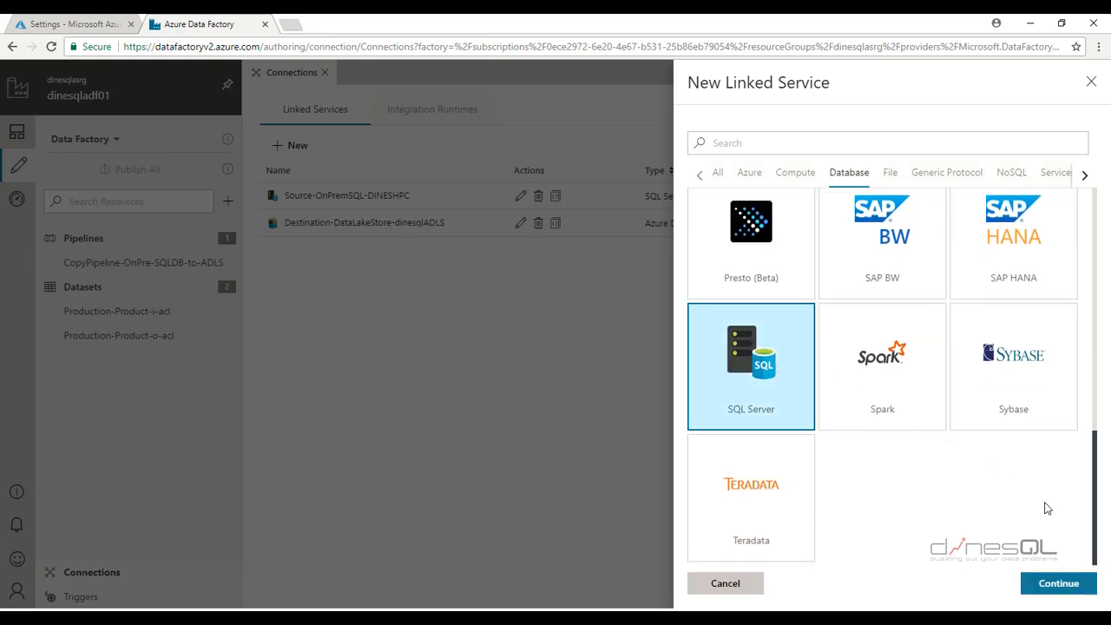
left_click(1058, 583)
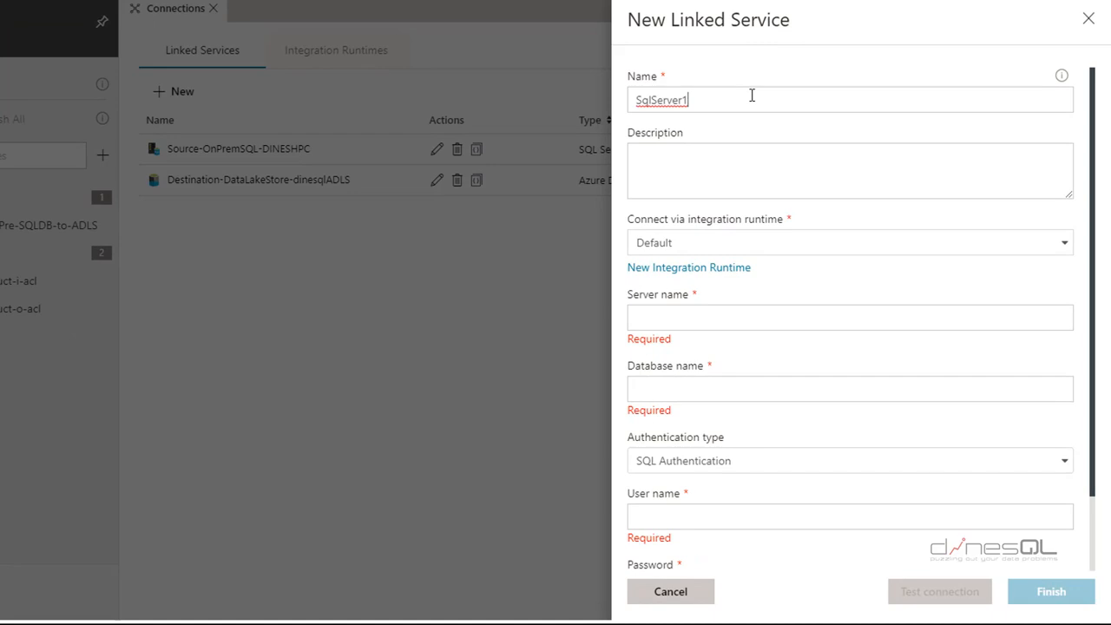
Name it LinkedServices-SQLServer-DINESHPC, using the self-hosted runtime and server DESKTOP-ALTE52T
double_click(752, 95)
type("LinkedServices-SQLSer")
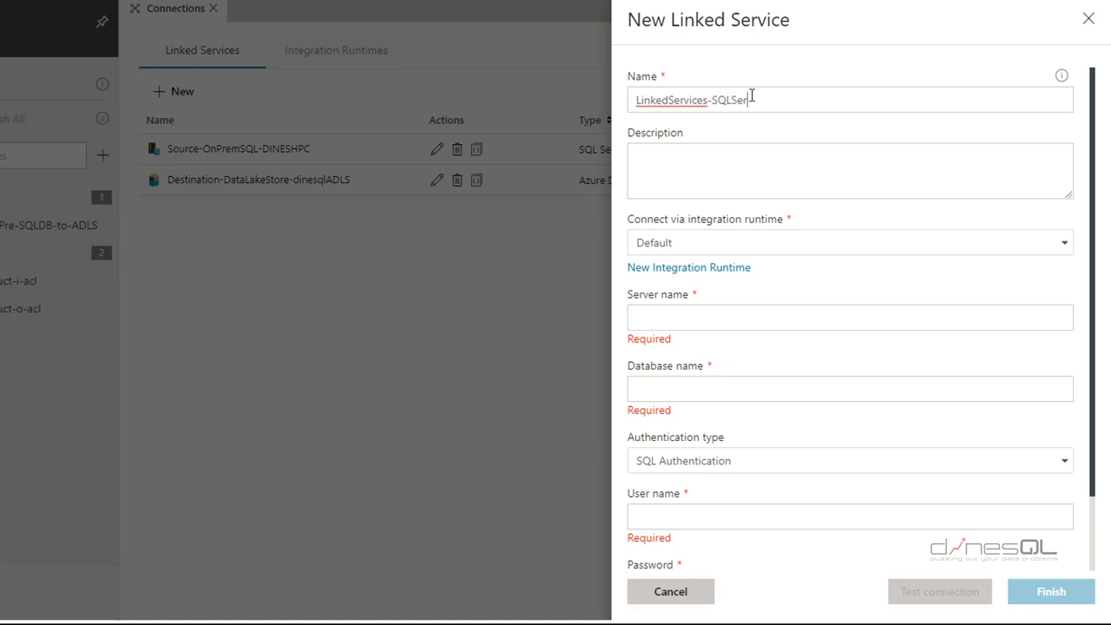
type("ver-DINESHPC")
left_click(816, 245)
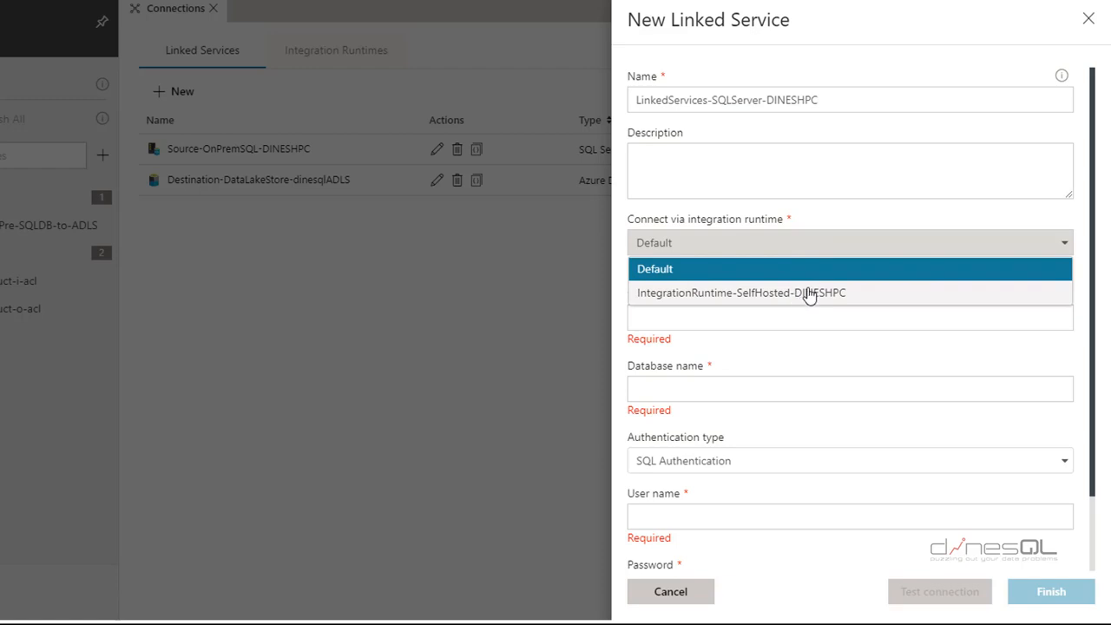
left_click(807, 293)
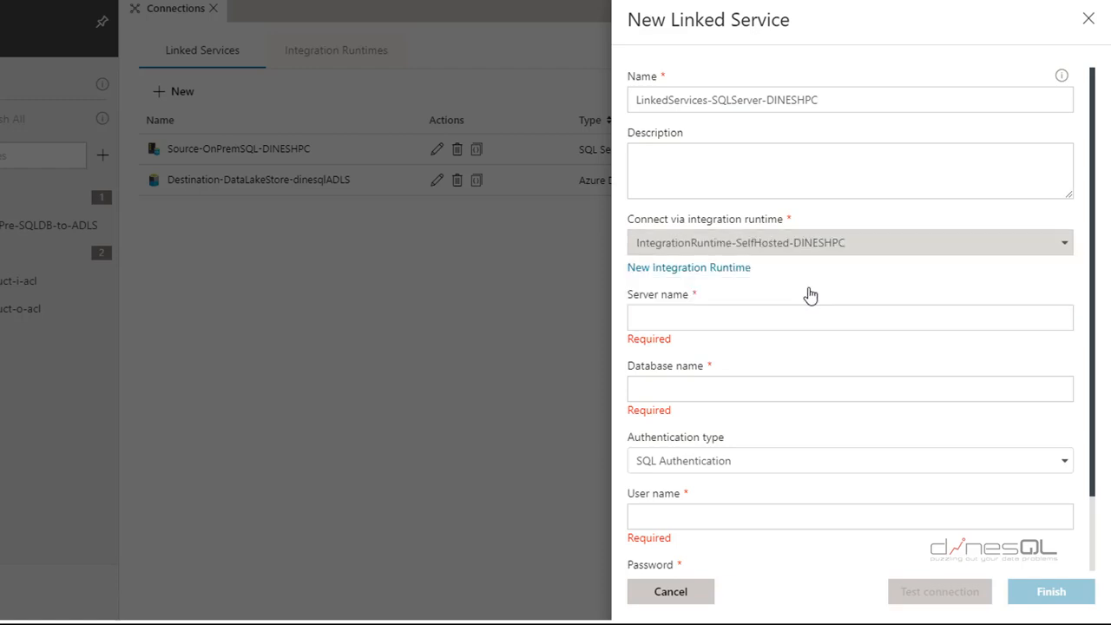
left_click(764, 311)
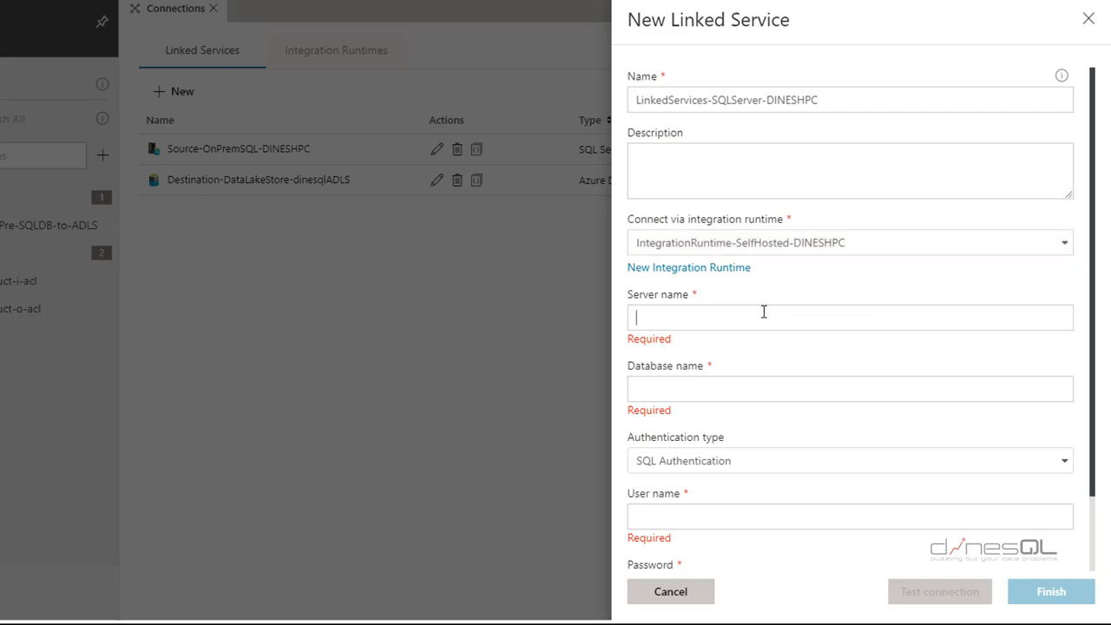
left_click(738, 389)
left_click(683, 318)
type("DESKTOP-ALTE52T")
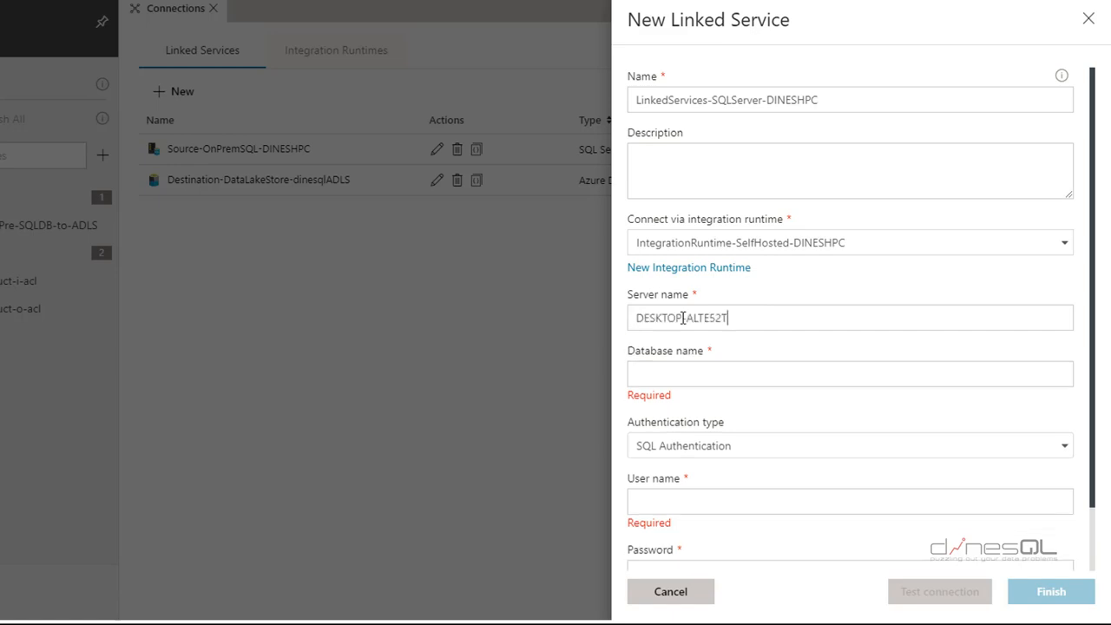
Set database AdventureWorks2014 and SQL login credentials, test the connection, and create the linked service
left_click(688, 375)
type("AdventureWorks2014")
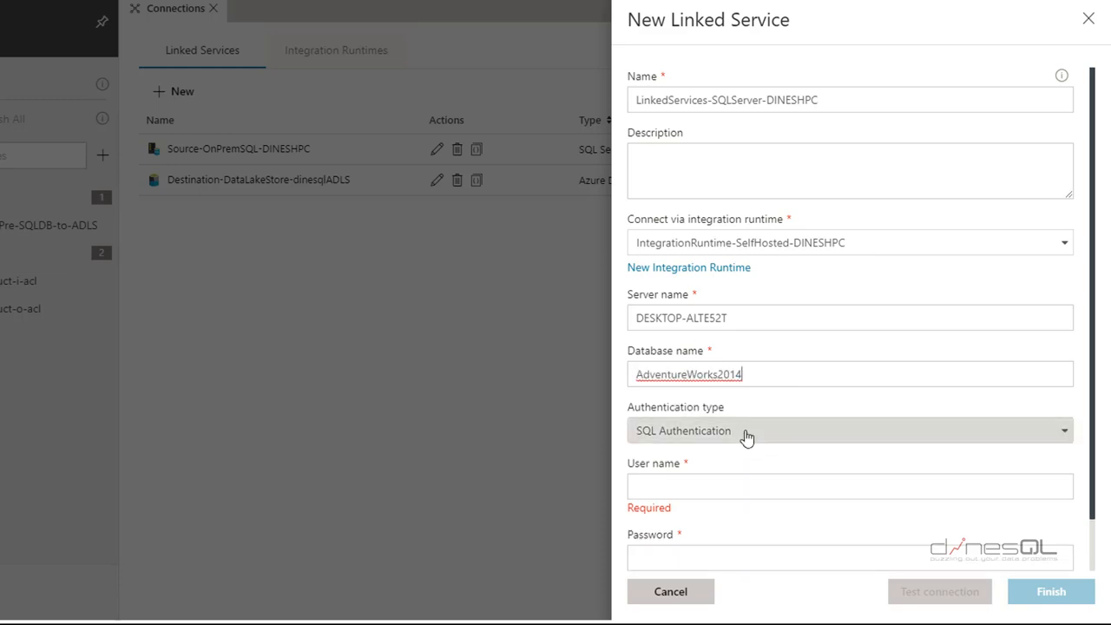
left_click(737, 485)
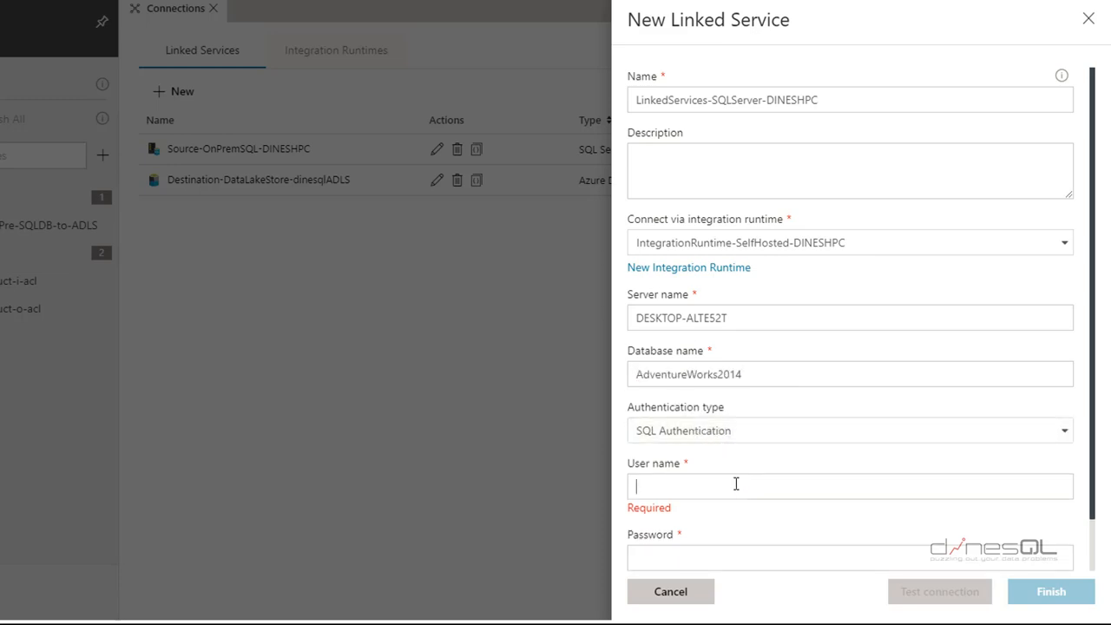
type("Dinesh")
key("Tab")
type("••••••••")
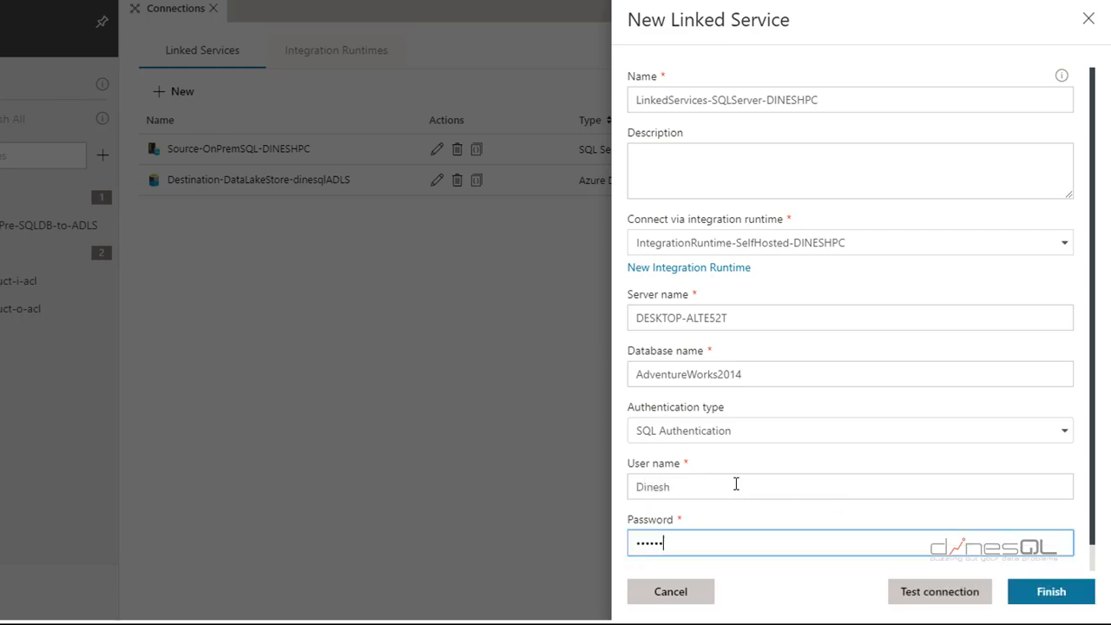
type("••")
left_click(912, 589)
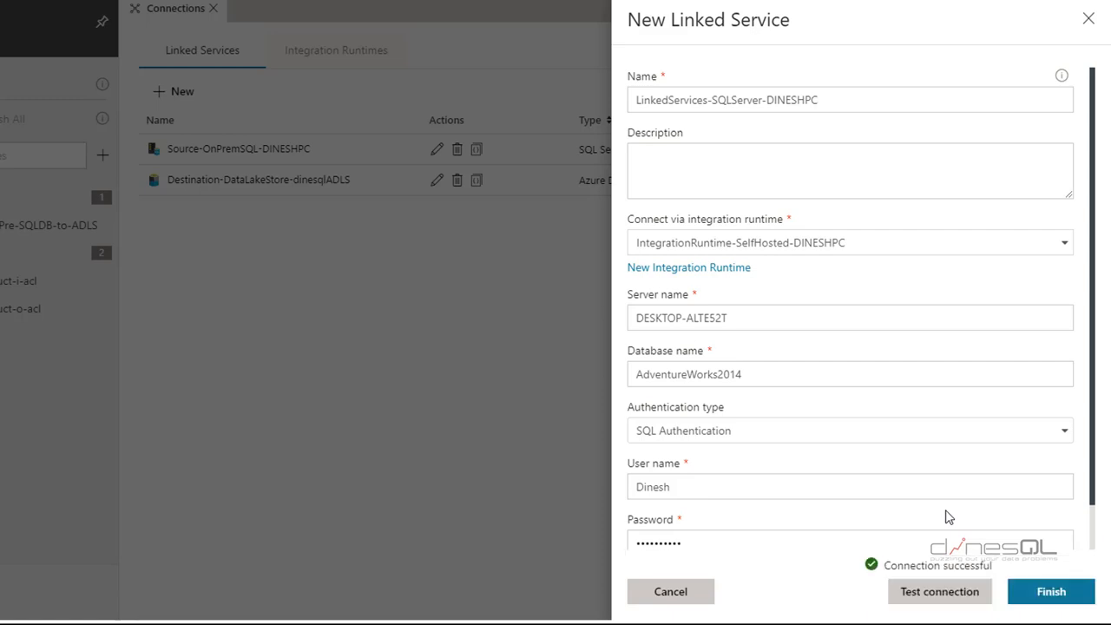
left_click(1050, 593)
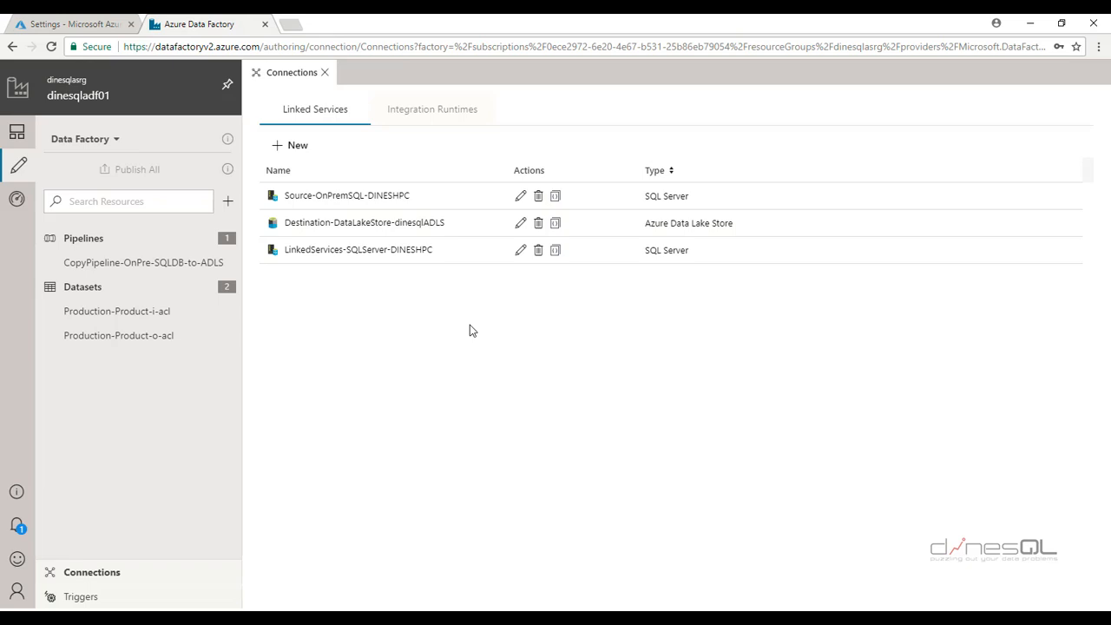
left_click(298, 146)
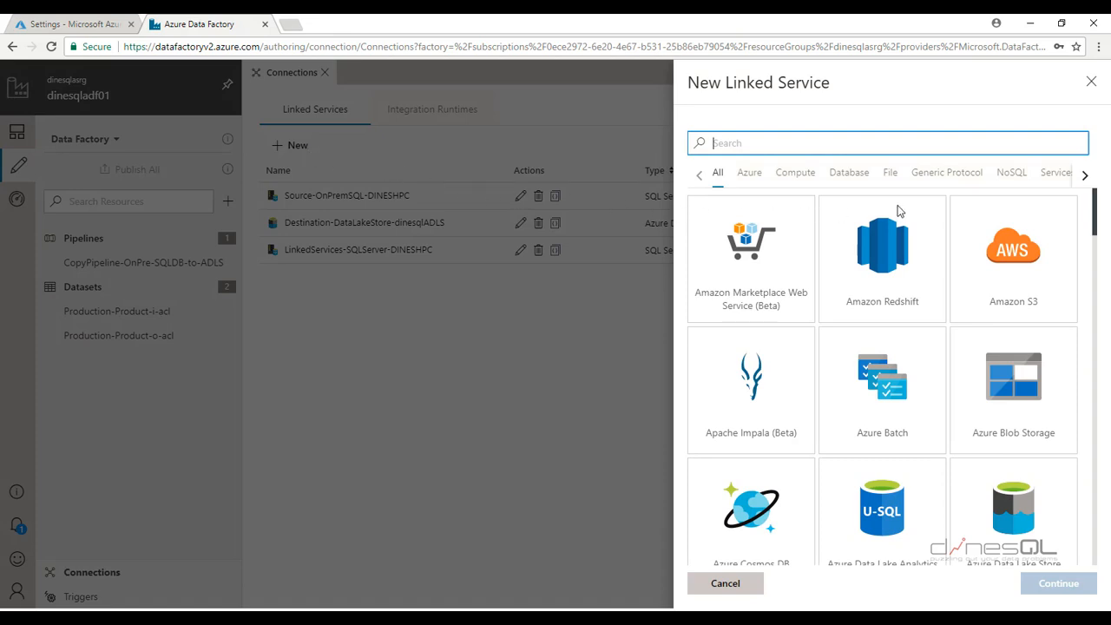
Start an Azure Data Lake Store linked service named LinkedService-ADLS-dinesqladls01
left_click(759, 178)
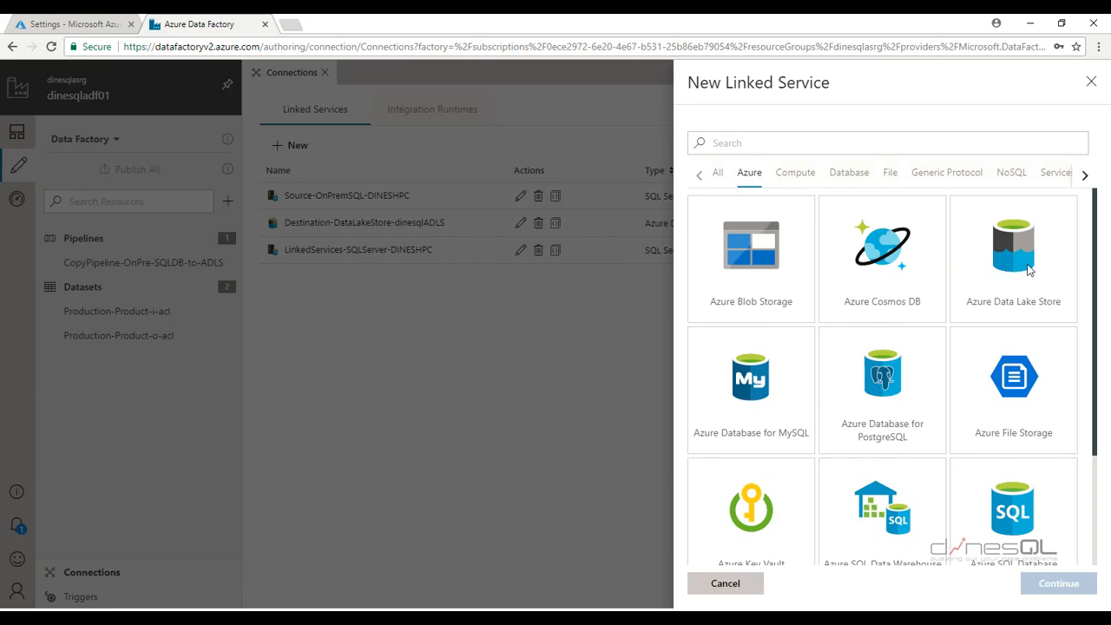
left_click(1019, 260)
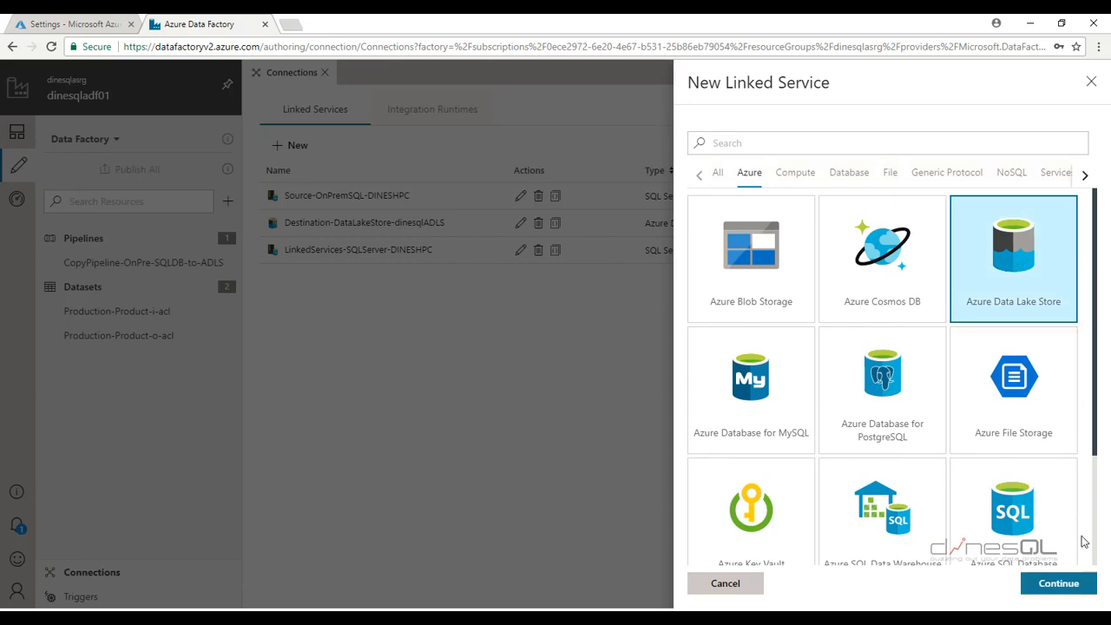
left_click(1058, 584)
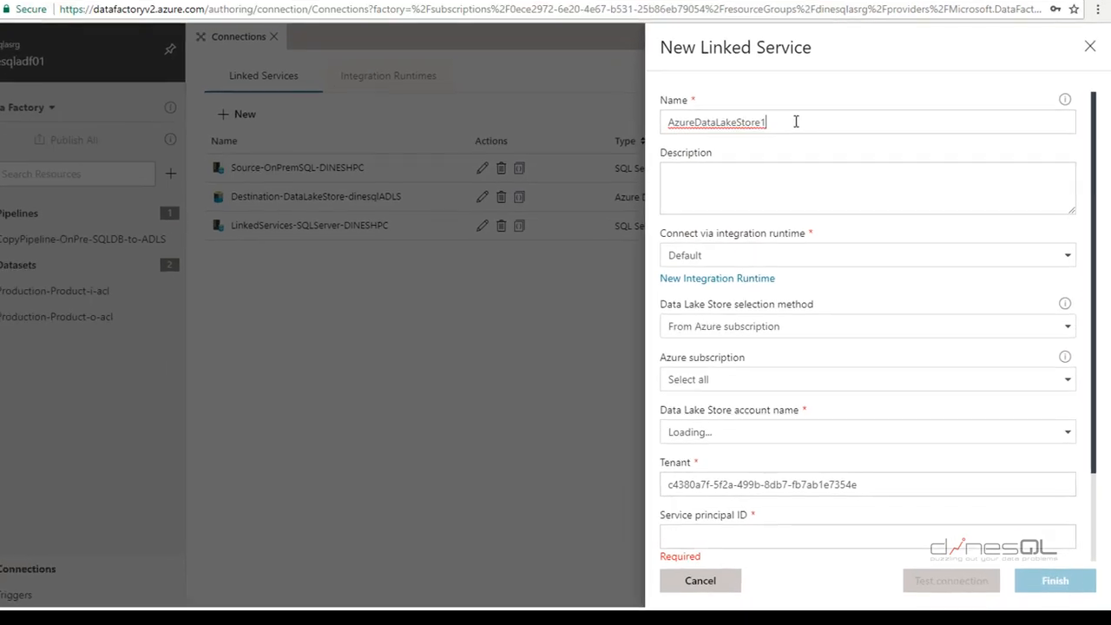
left_click_drag(798, 125, 646, 125)
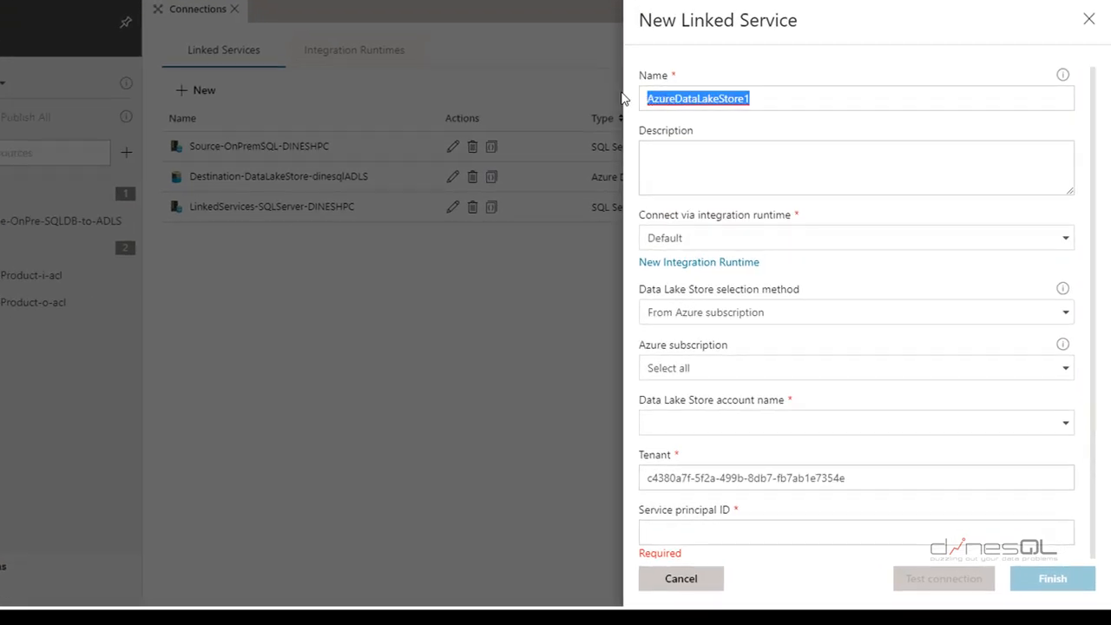
type("Li")
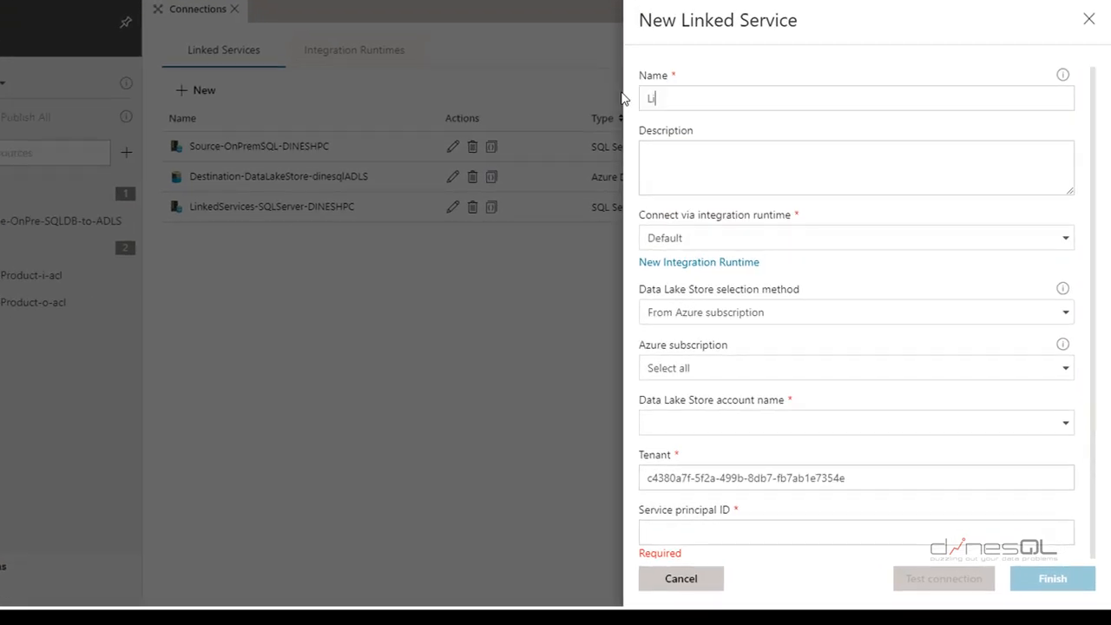
type("nkedService-ADL")
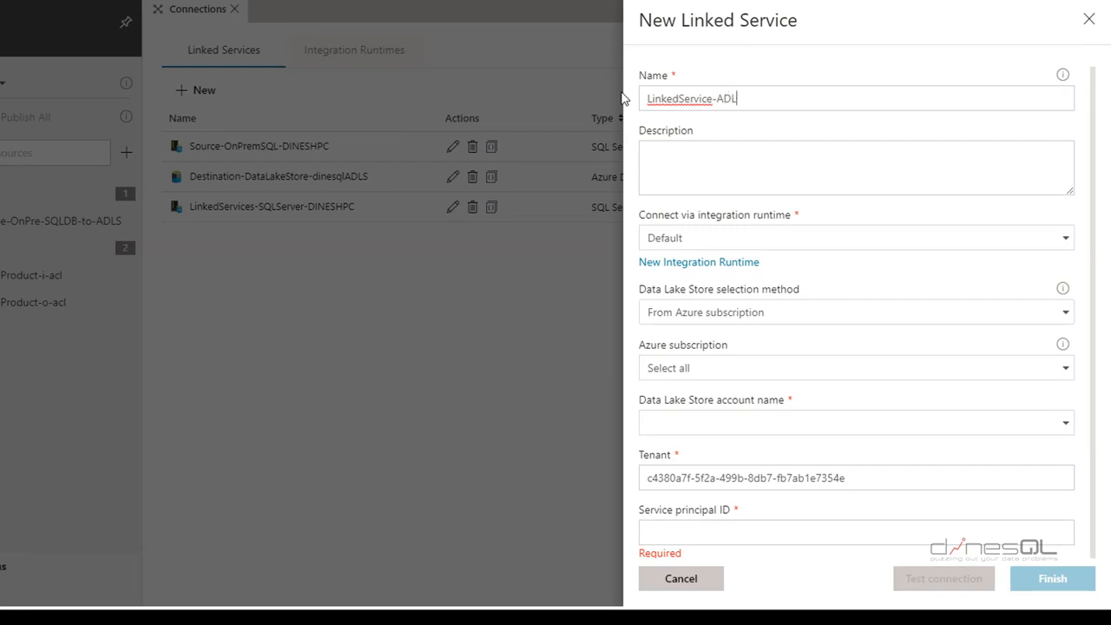
type("S-dinesqladls01")
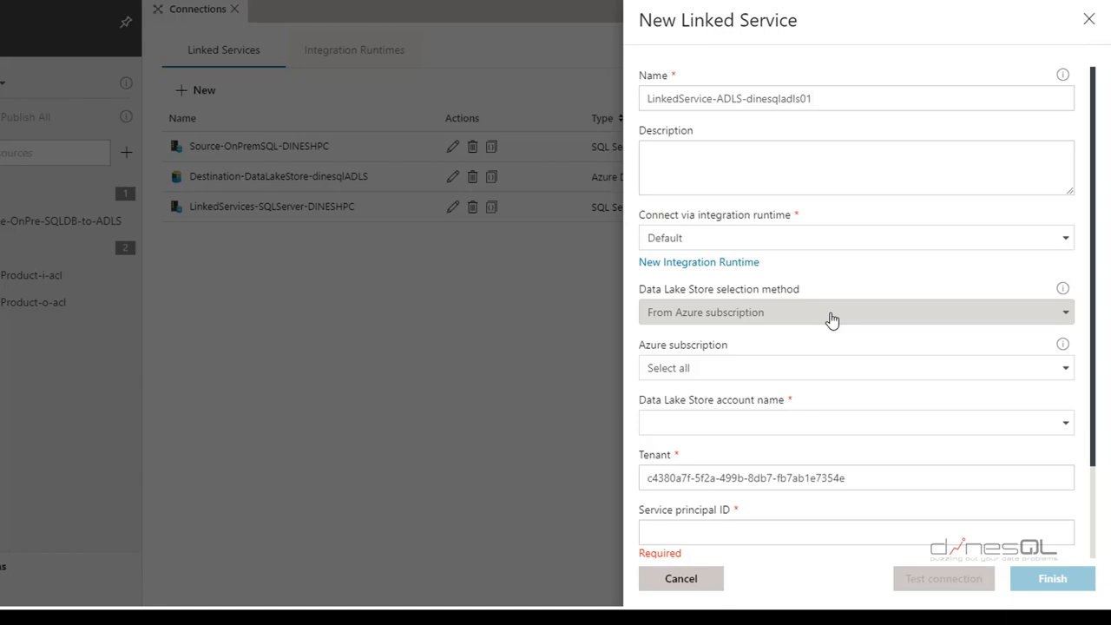
Select the Microsoft Azure Sponsorship subscription and the dinesqladls01 Data Lake Store account
left_click(769, 377)
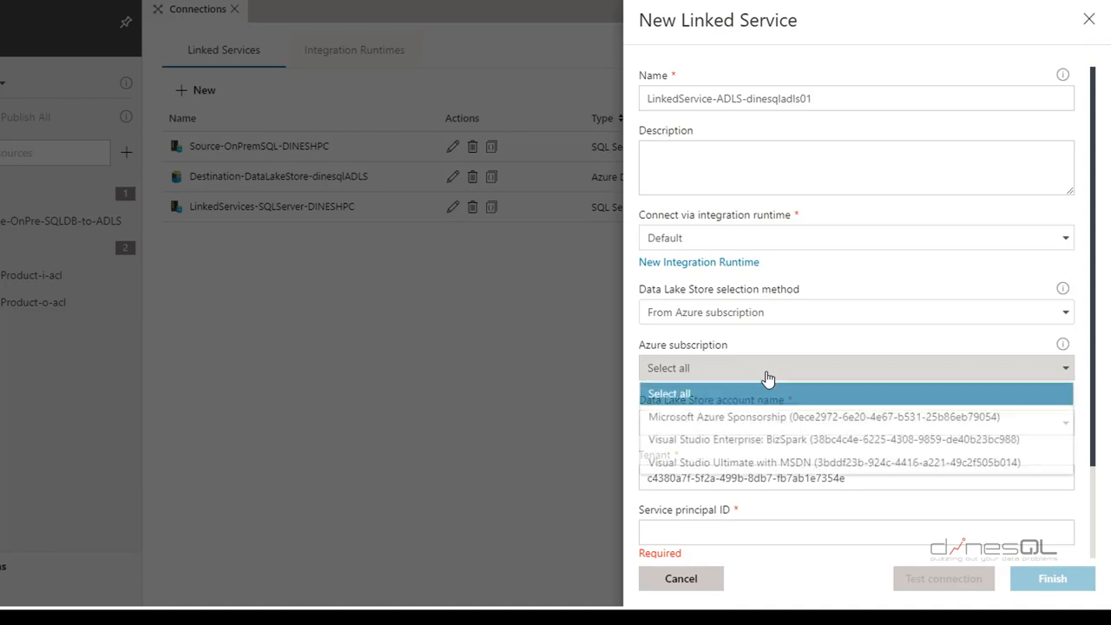
left_click(760, 417)
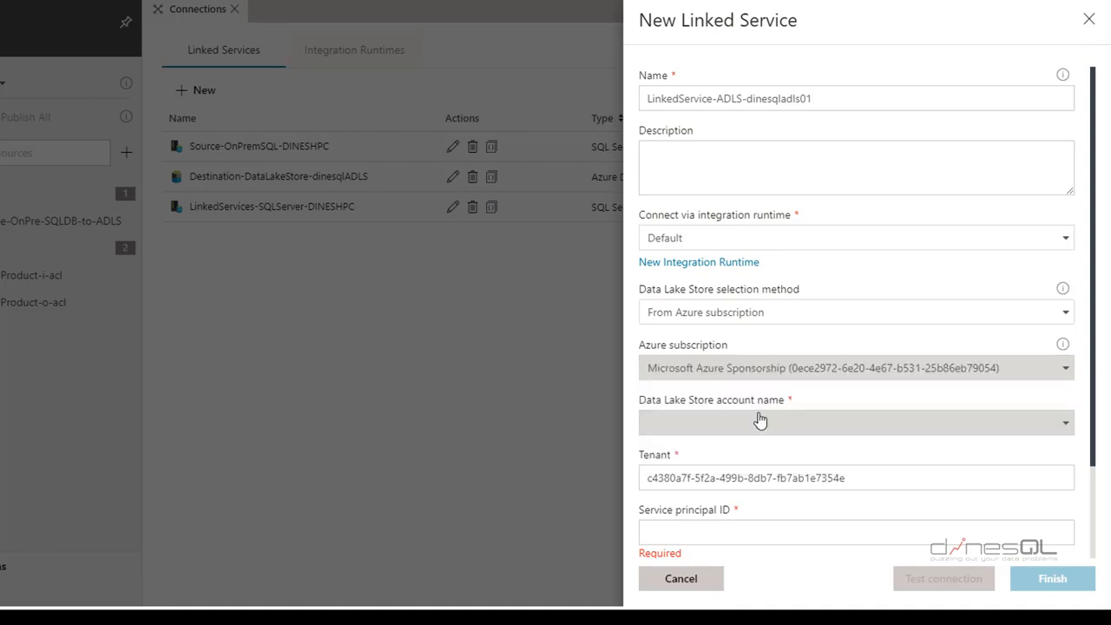
left_click(768, 424)
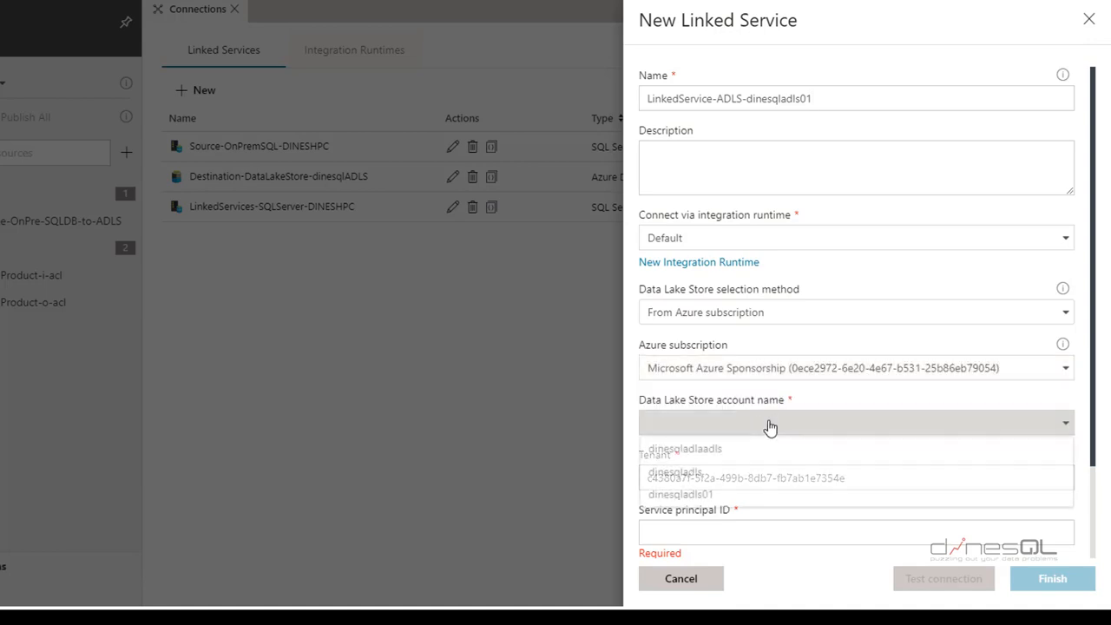
left_click(717, 494)
scroll(876, 442, "down", 1)
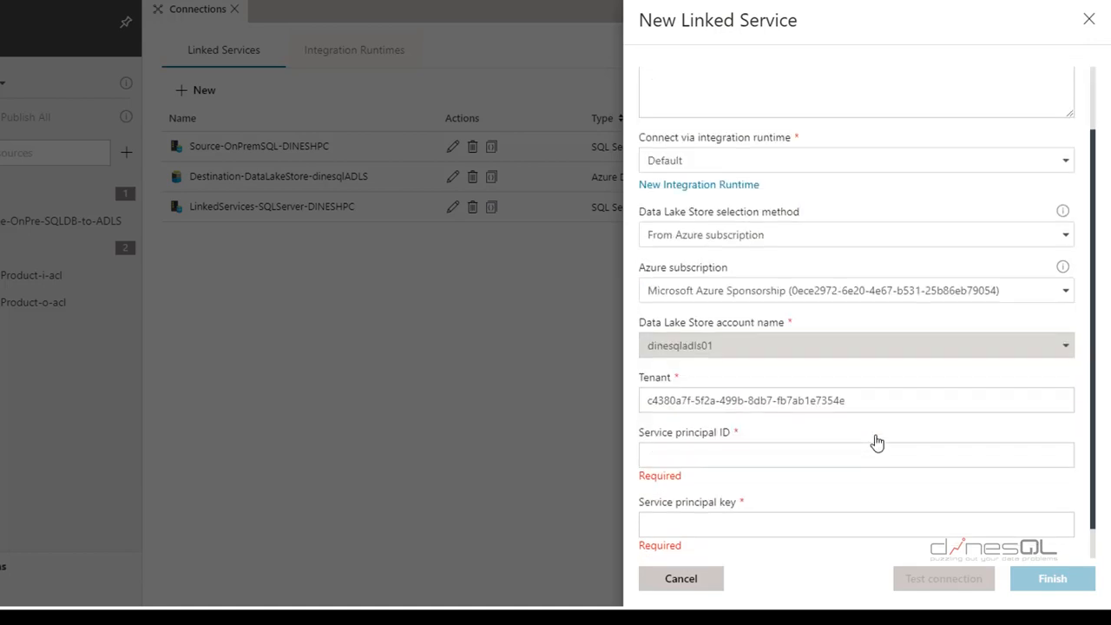
scroll(876, 442, "down", 1)
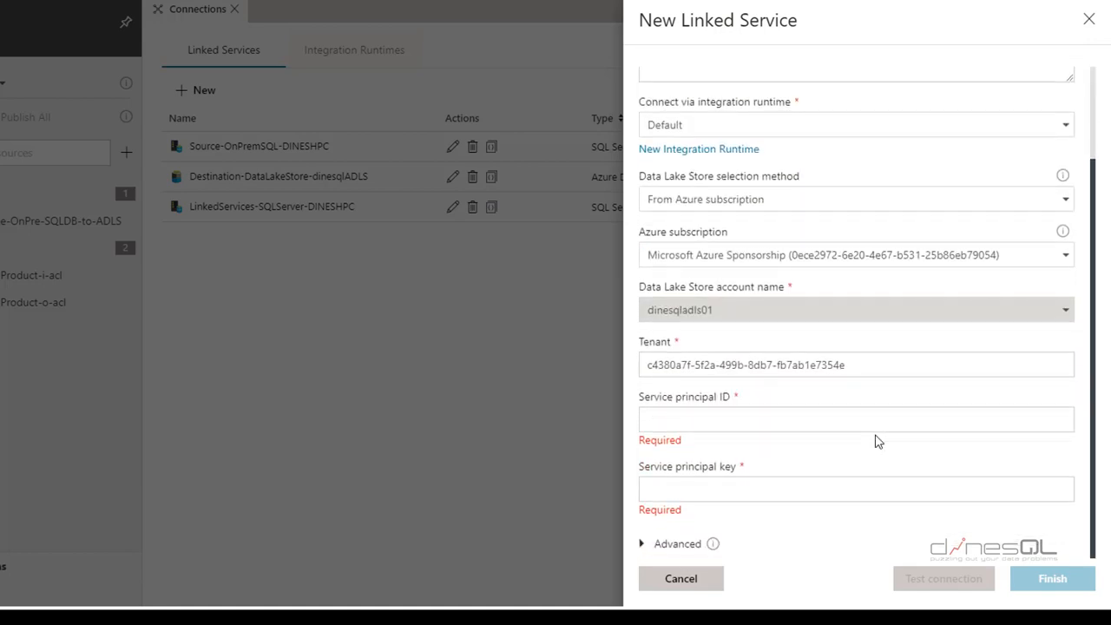
Paste the service principal ID and key, test the connection, and create the linked service
left_click(753, 420)
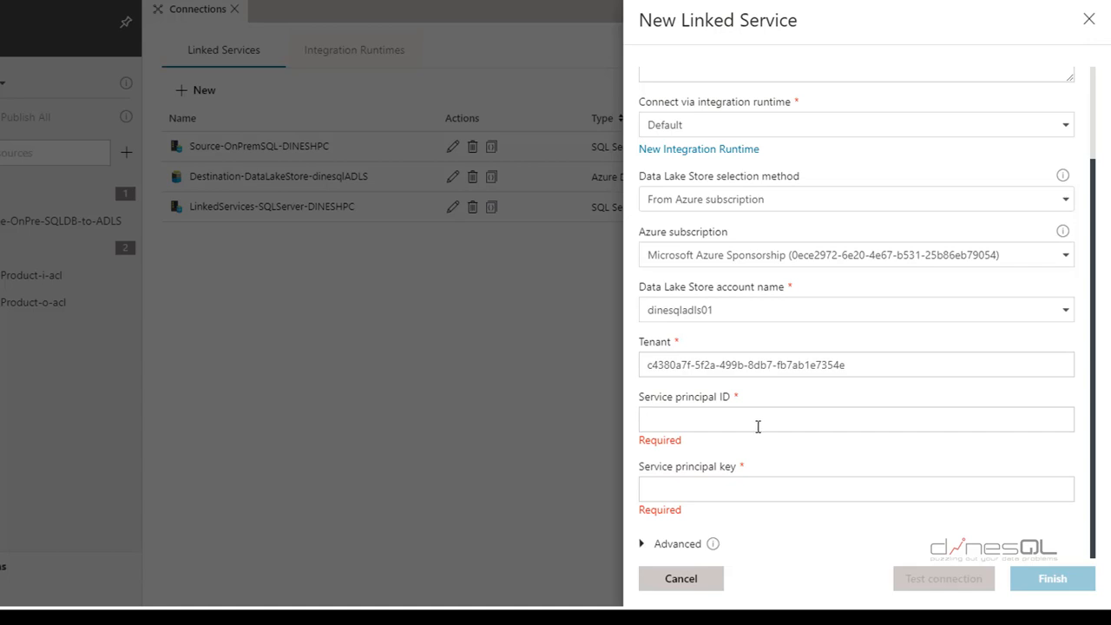
left_click(739, 490)
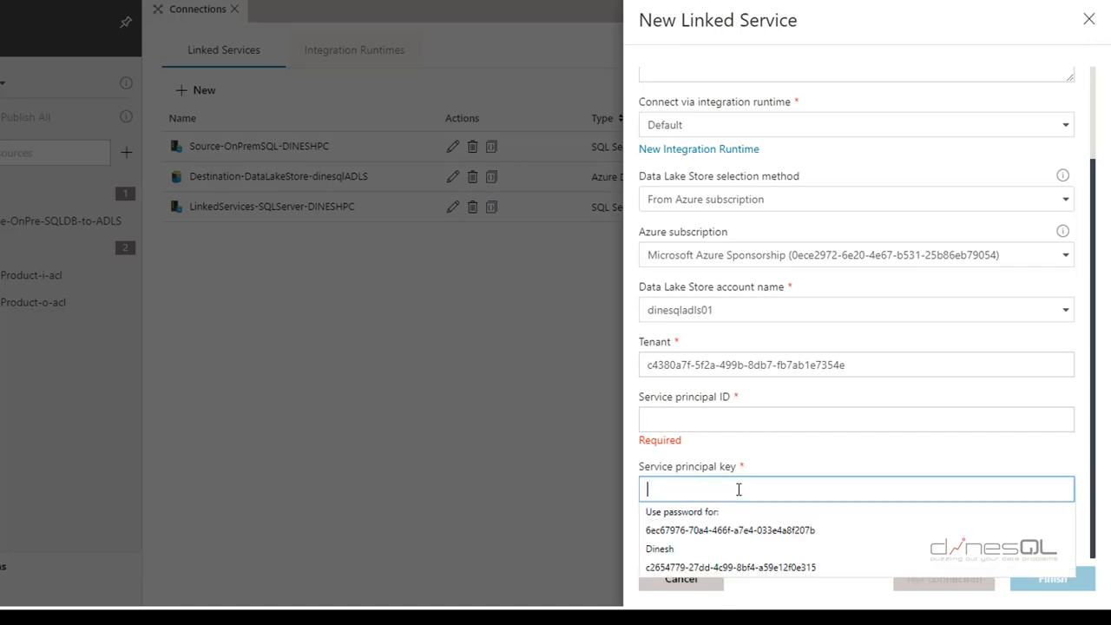
left_click(774, 420)
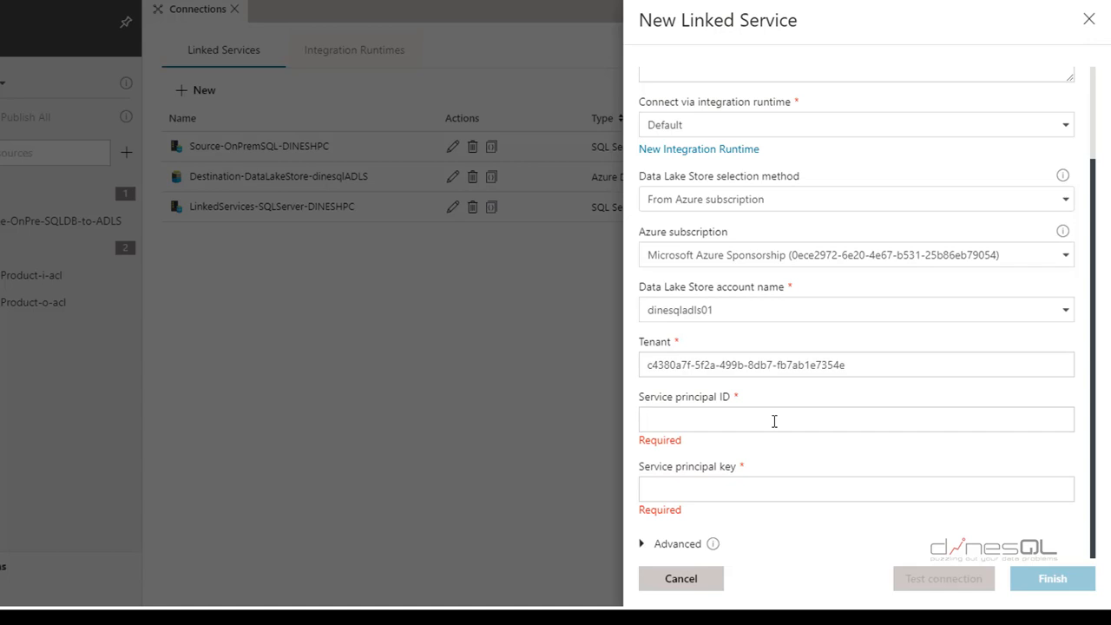
type("6ec67976-70a4-466f-a7e4-033e4a8f207b")
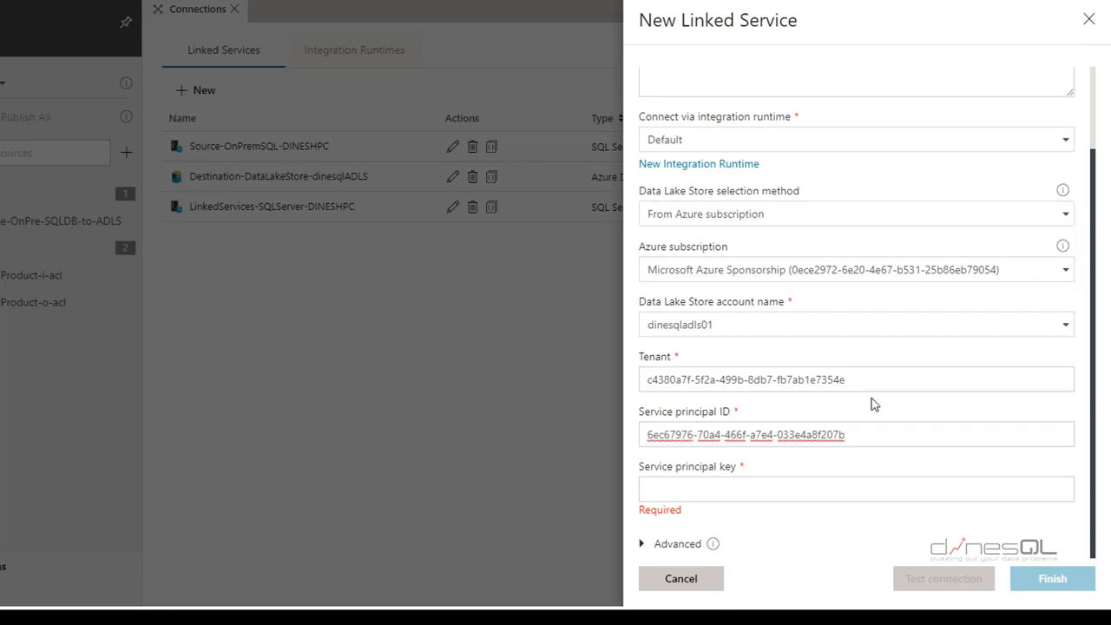
left_click(741, 488)
key("ctrl+v")
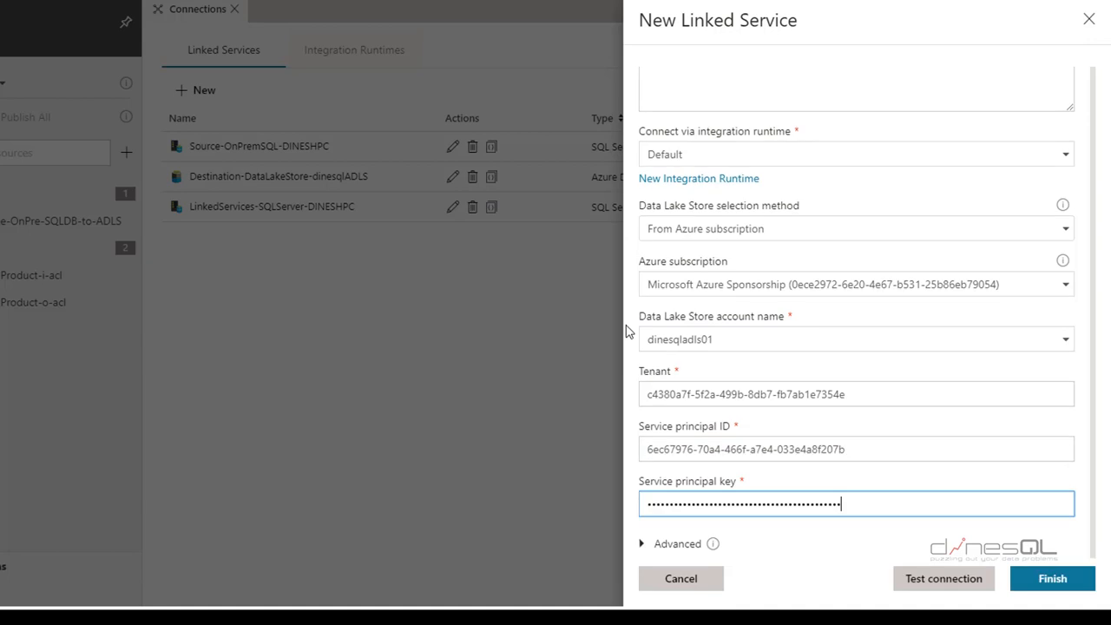
left_click(948, 582)
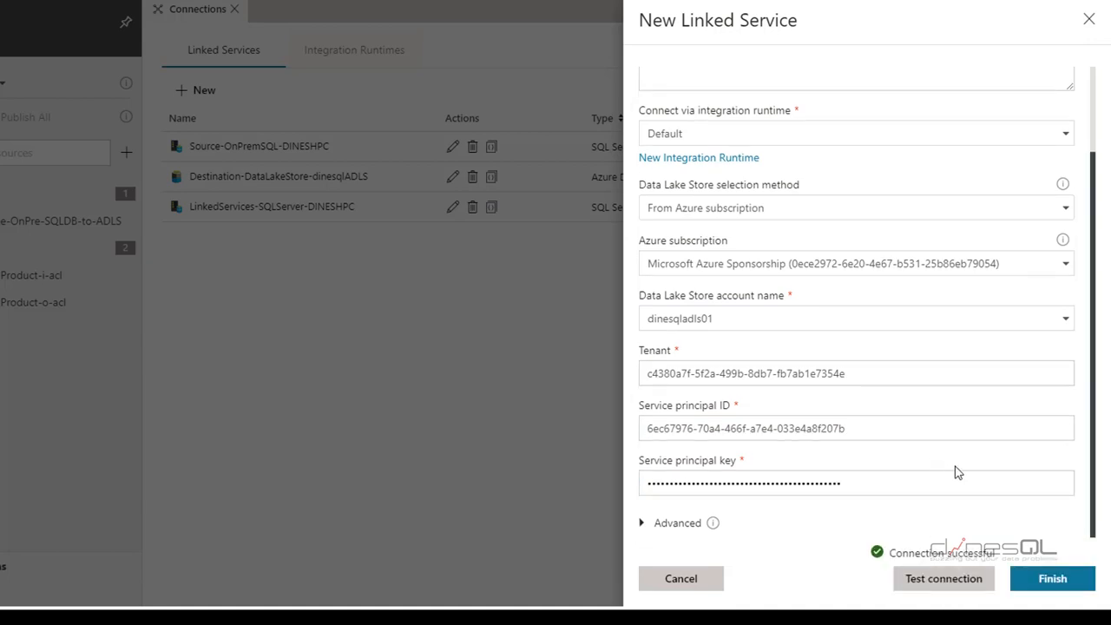
left_click(1052, 580)
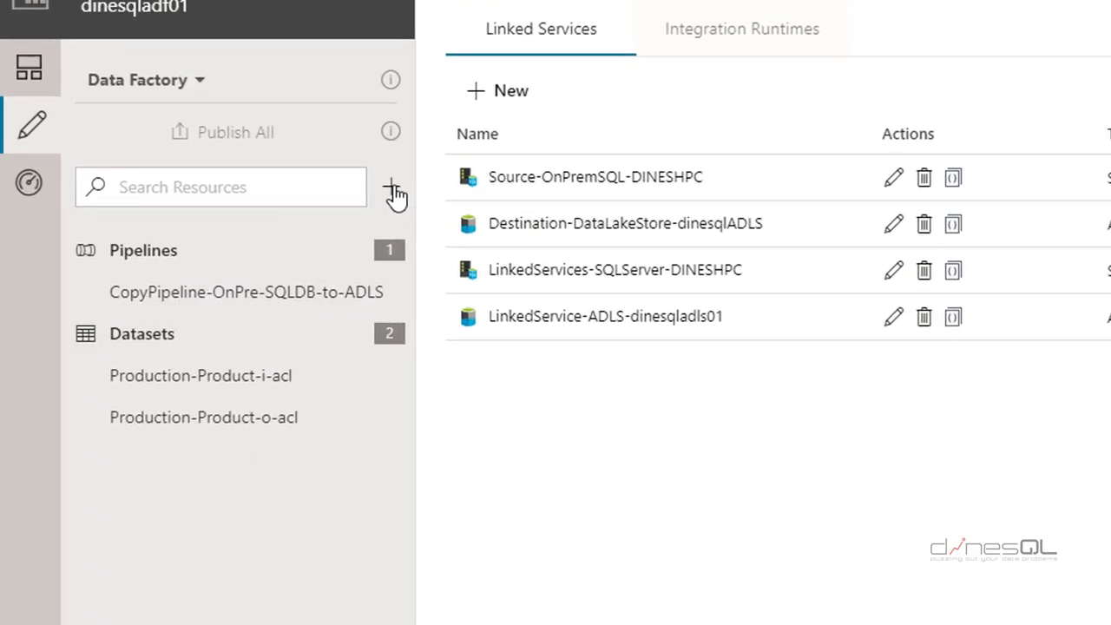
left_click(392, 189)
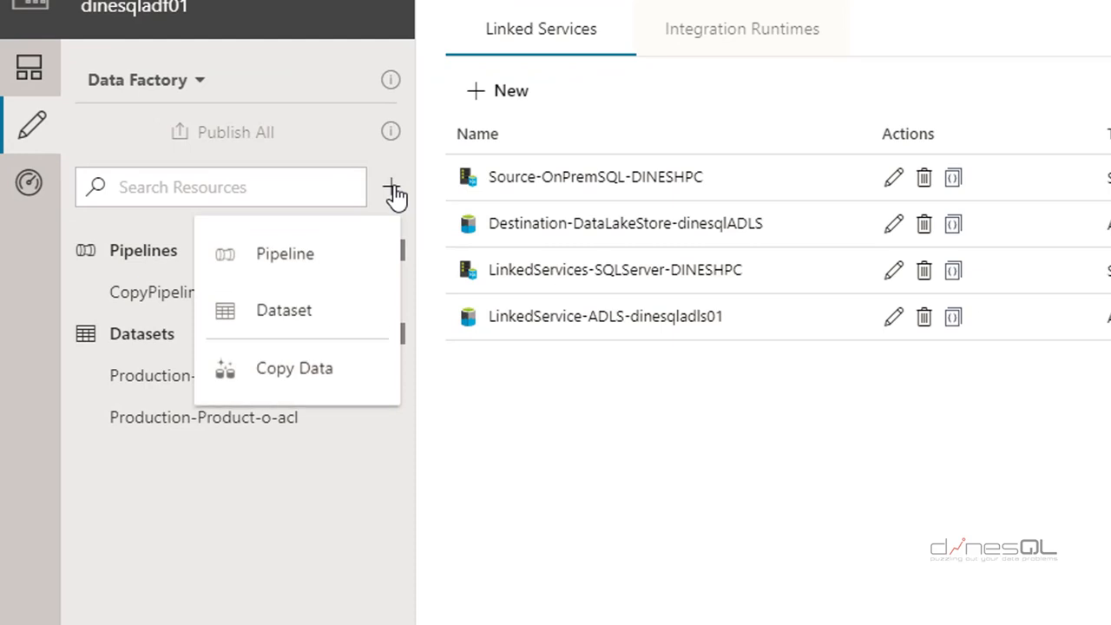
Create a new dataset backed by the SQL Server data store, SqlServerTable1
left_click(321, 319)
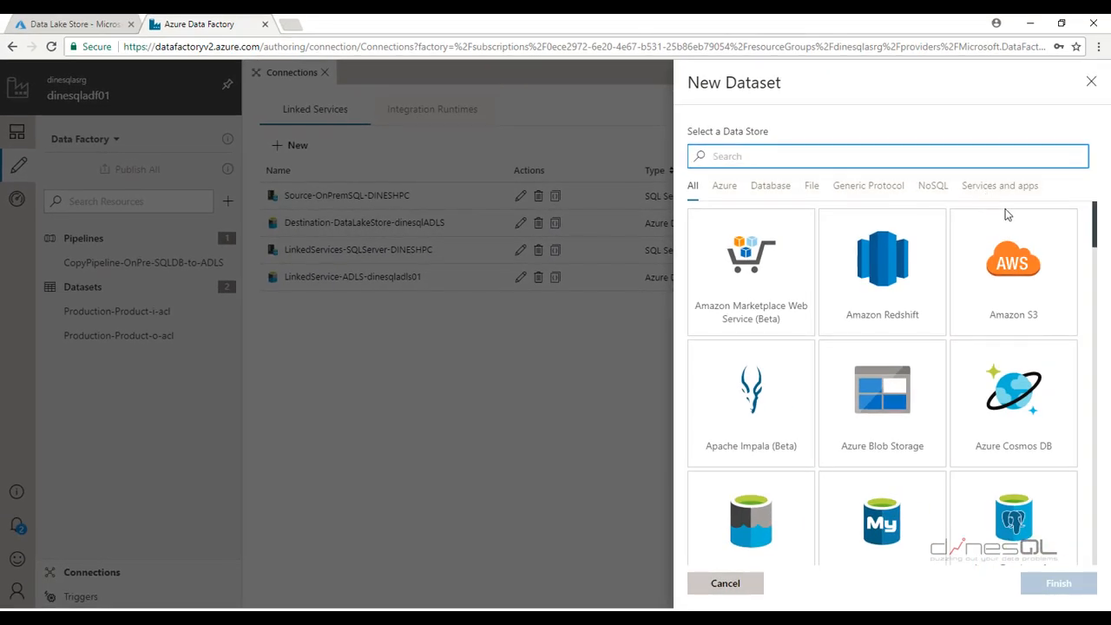
scroll(841, 305, "down", 3)
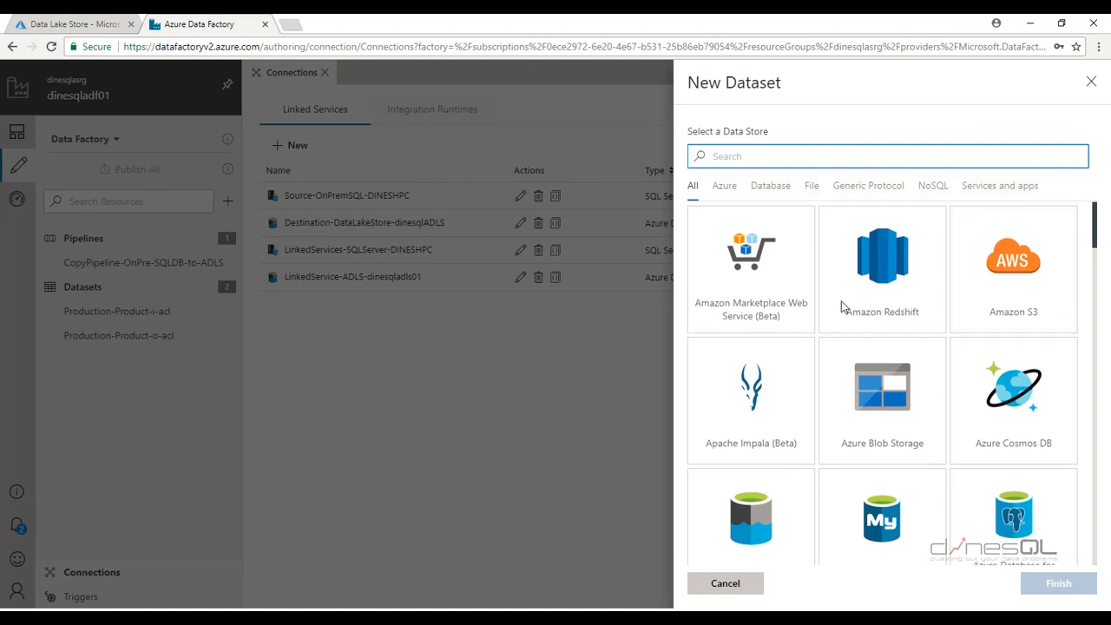
scroll(841, 305, "down", 1)
scroll(843, 308, "up", 5)
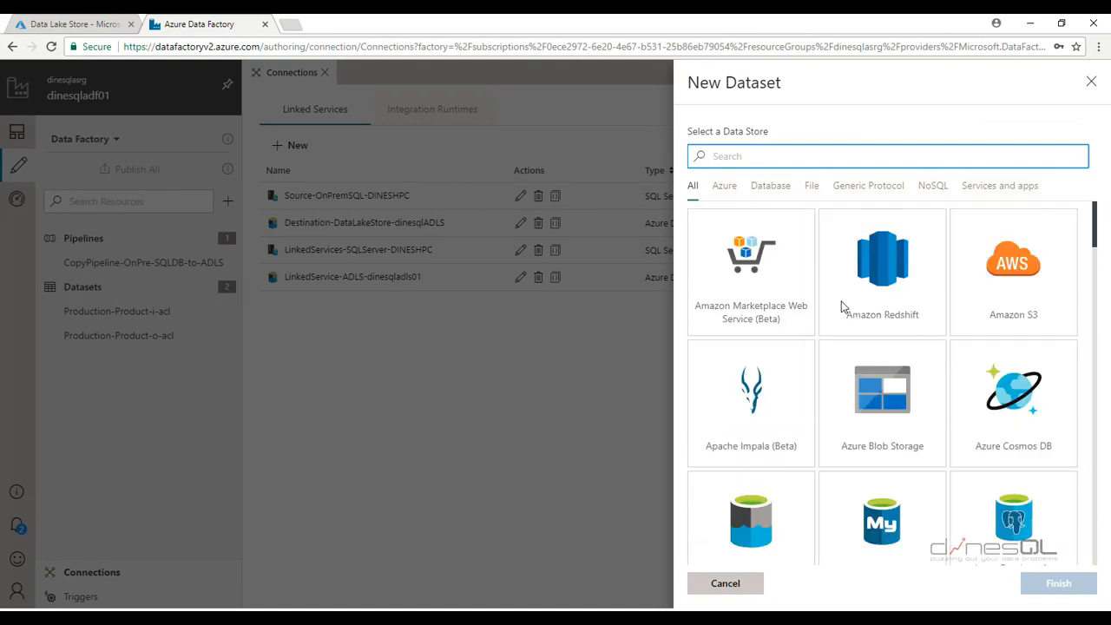
left_click(777, 189)
scroll(839, 292, "down", 8)
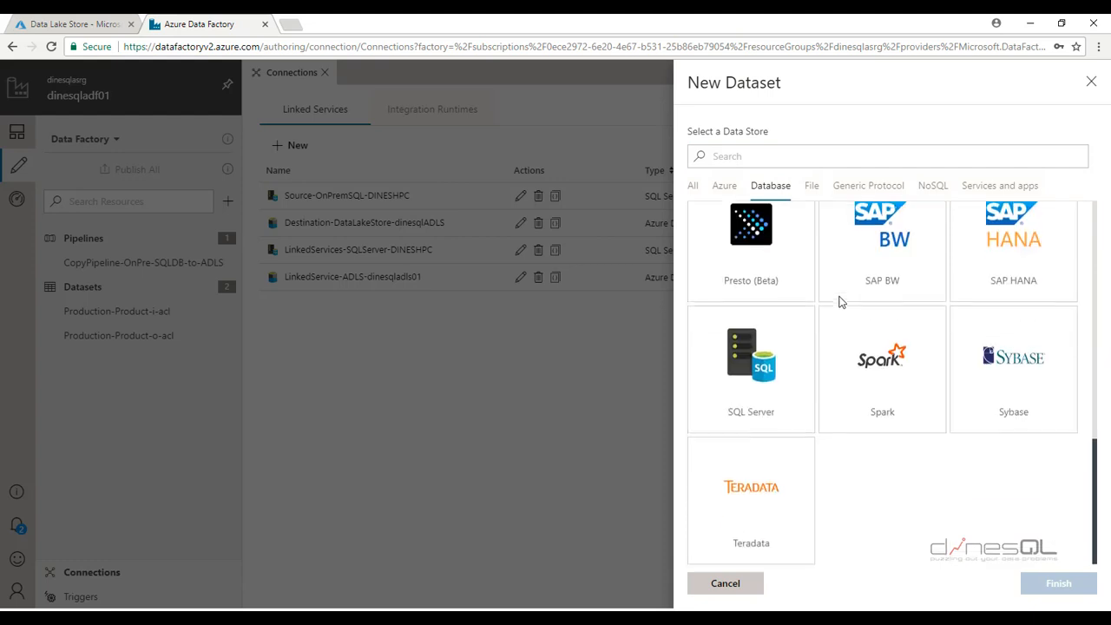
left_click(753, 359)
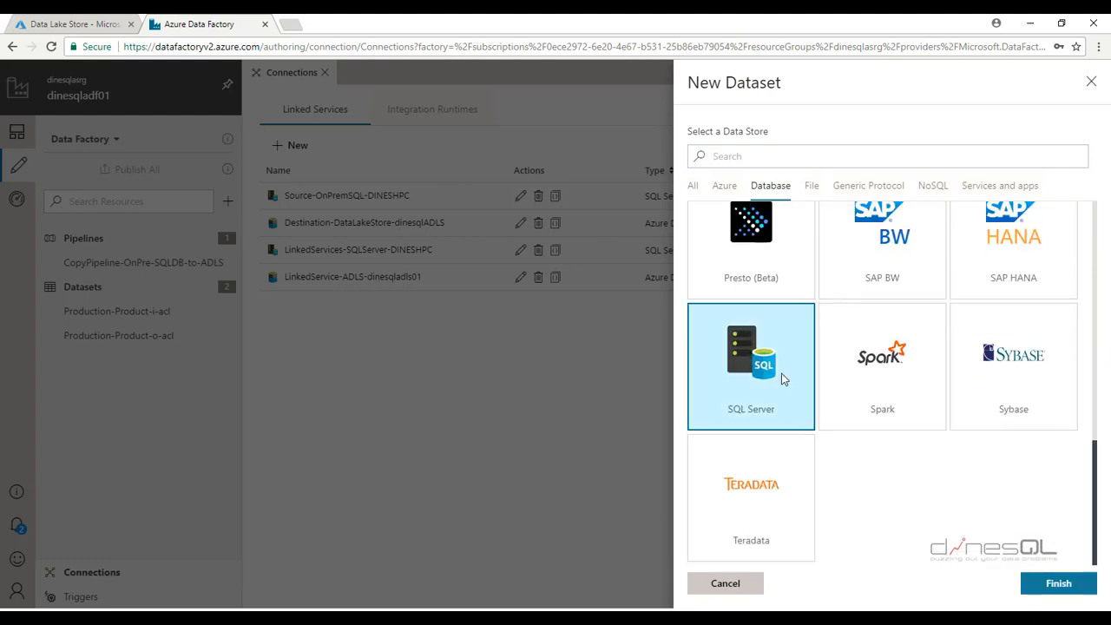
left_click(1059, 584)
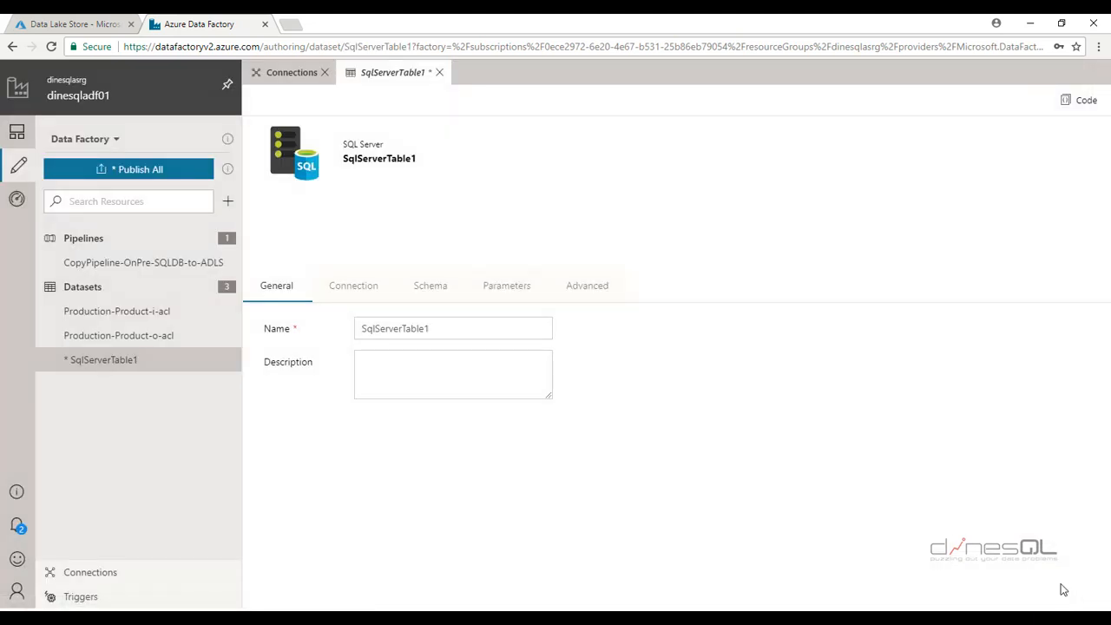
Rename the dataset Dataset-SQLServer-DINESHPC and link it to LinkedServices-SQLServer-DINESHPC
left_click_drag(458, 333, 291, 344)
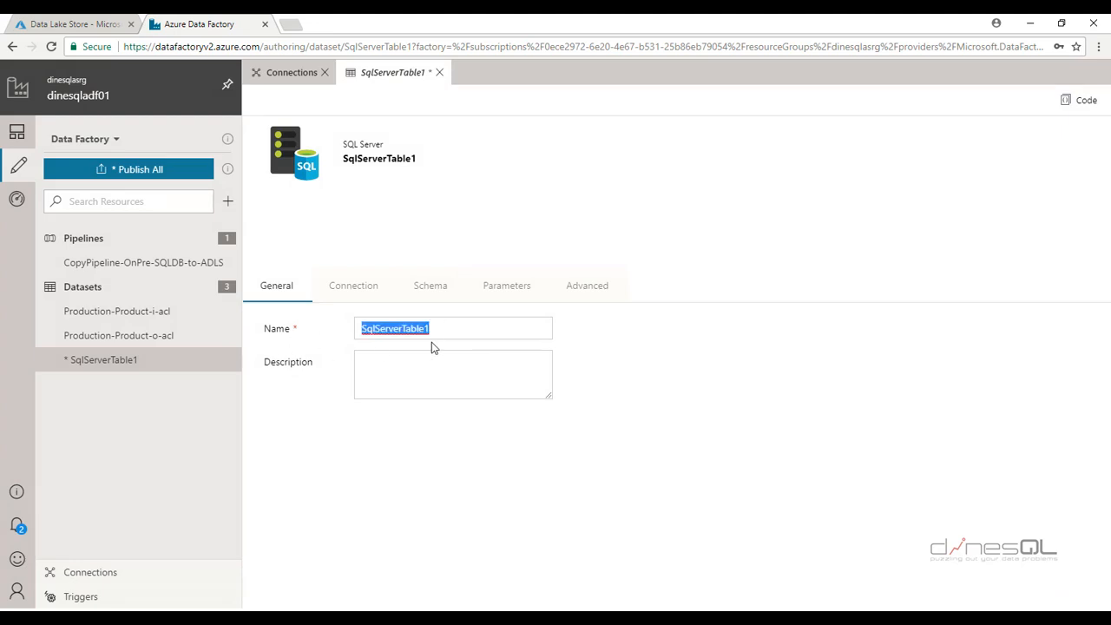
type("Data")
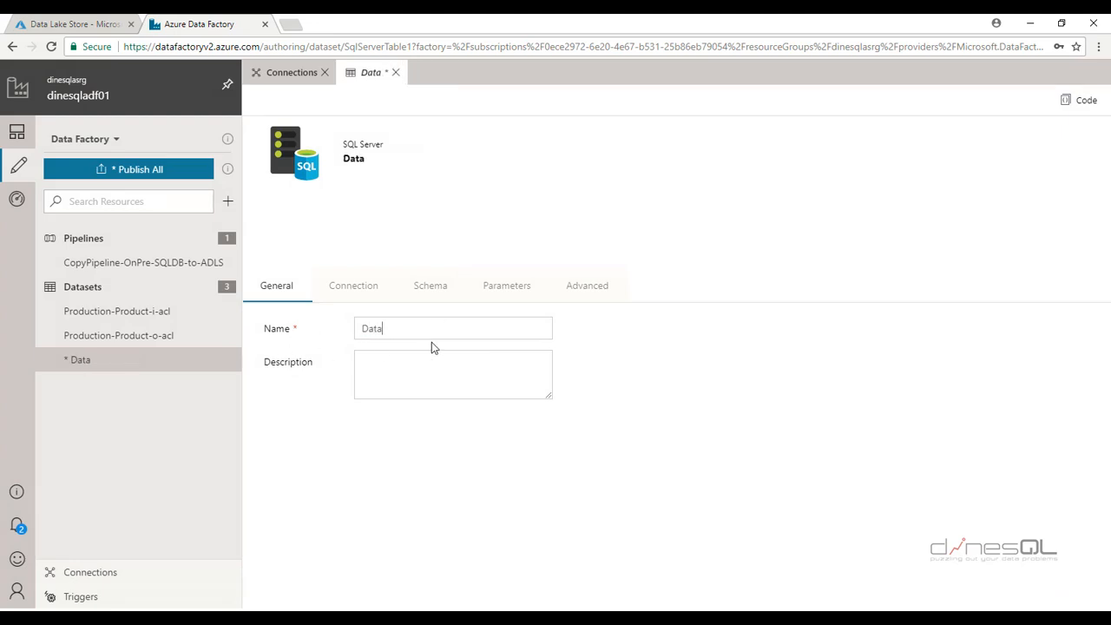
type("set")
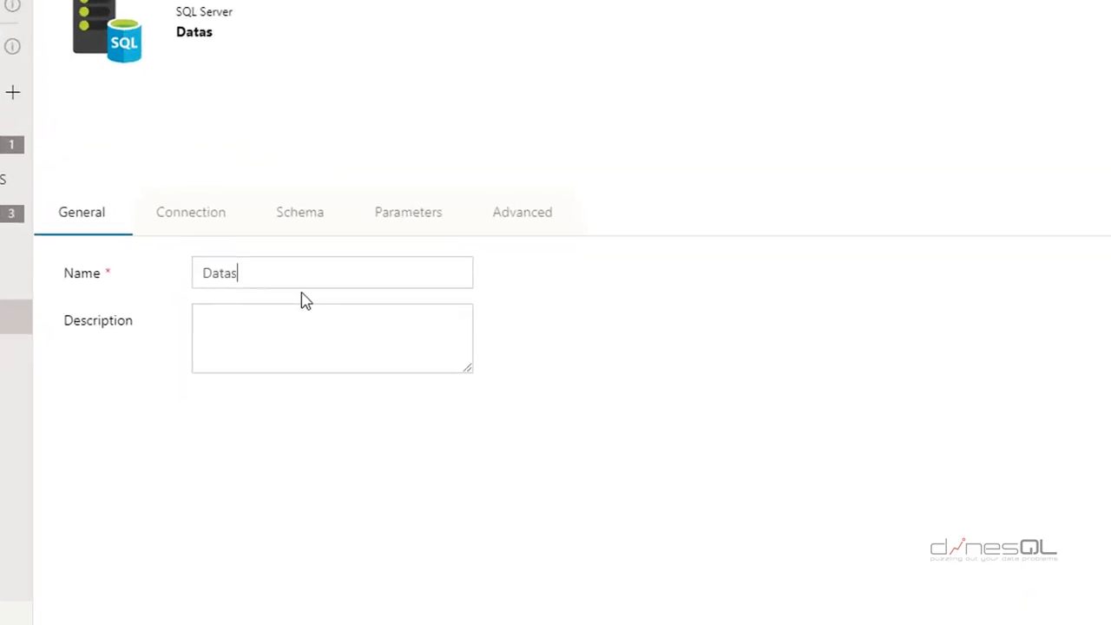
type("-SQLServer")
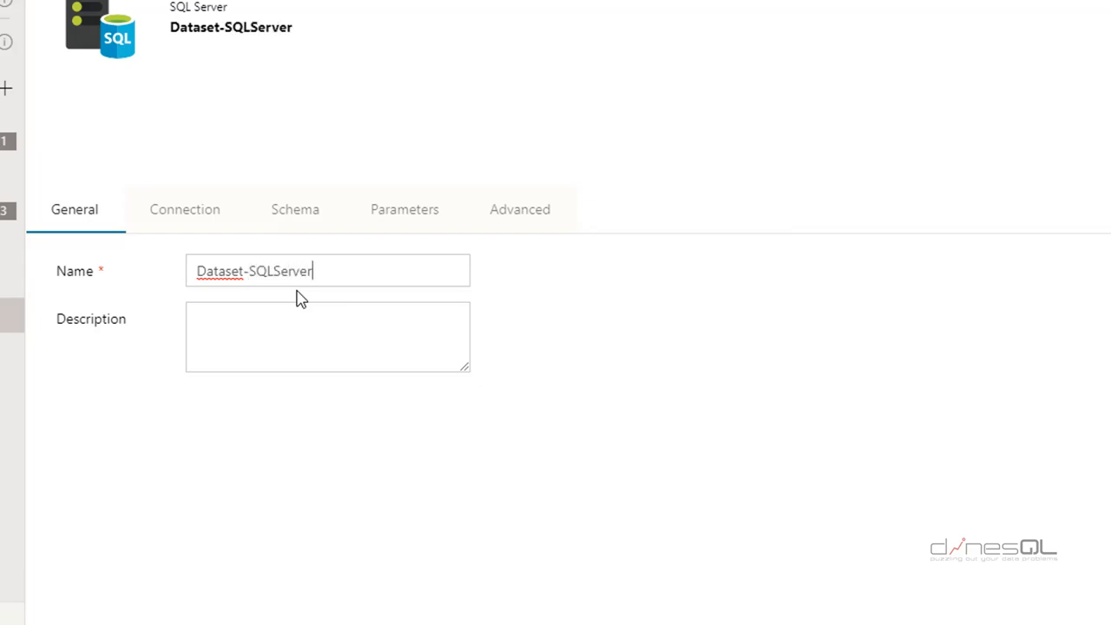
type("-DINESHPC")
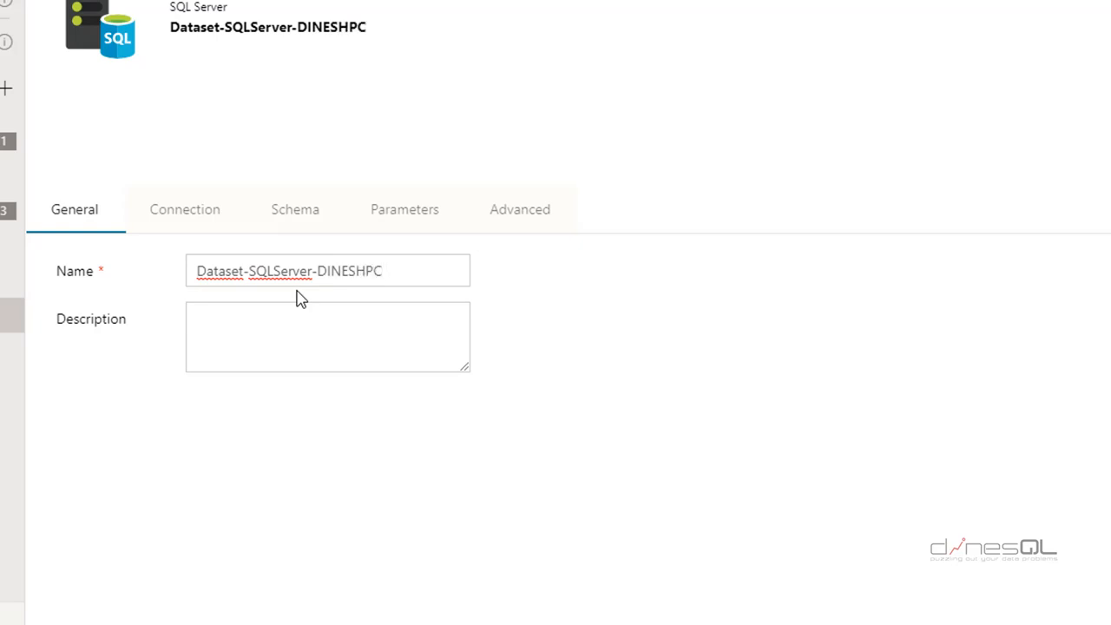
left_click(207, 217)
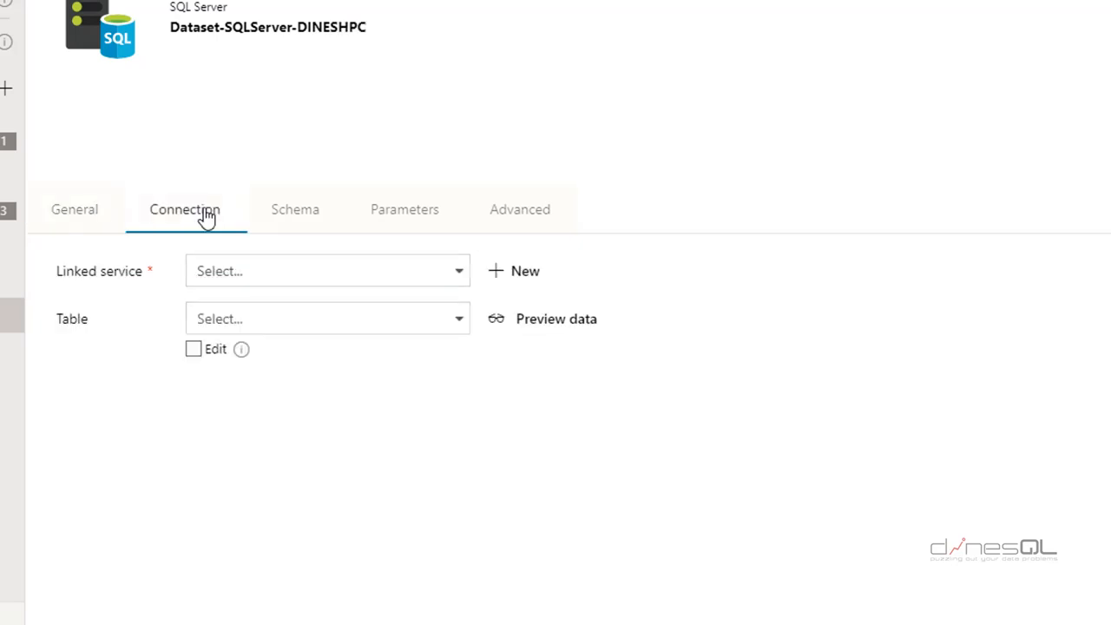
left_click(459, 276)
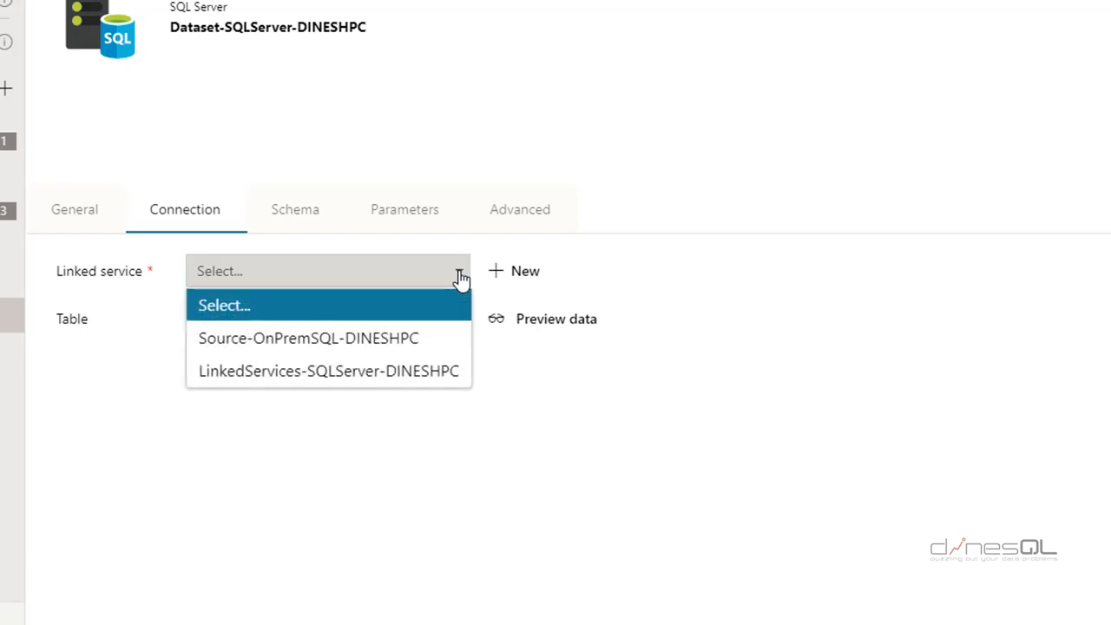
left_click(296, 373)
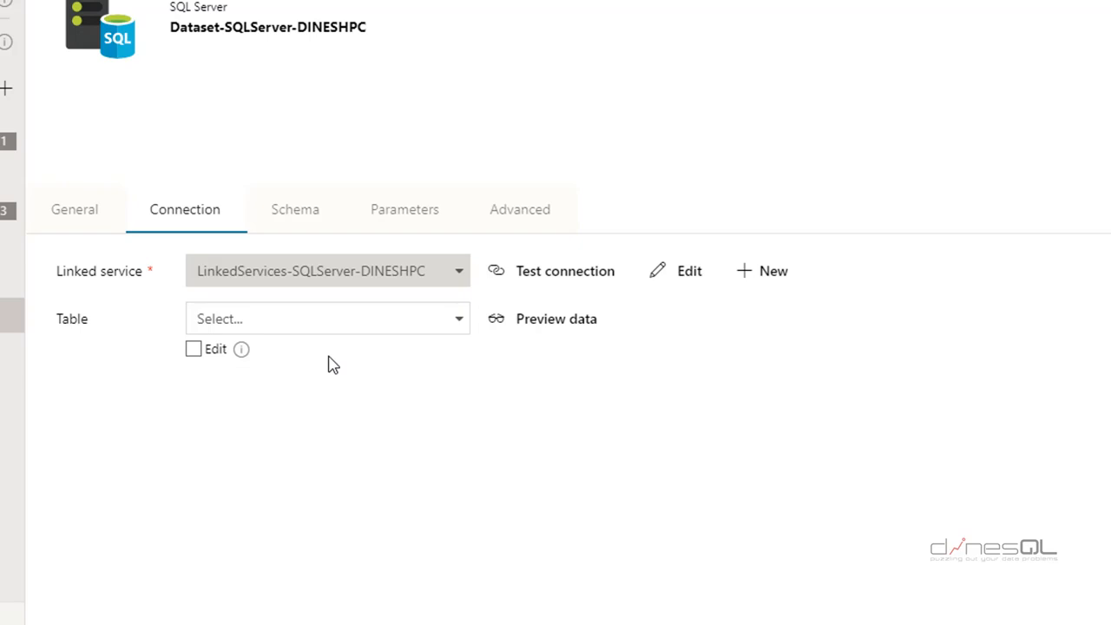
Add four new columns on the dataset's Schema tab
left_click(311, 219)
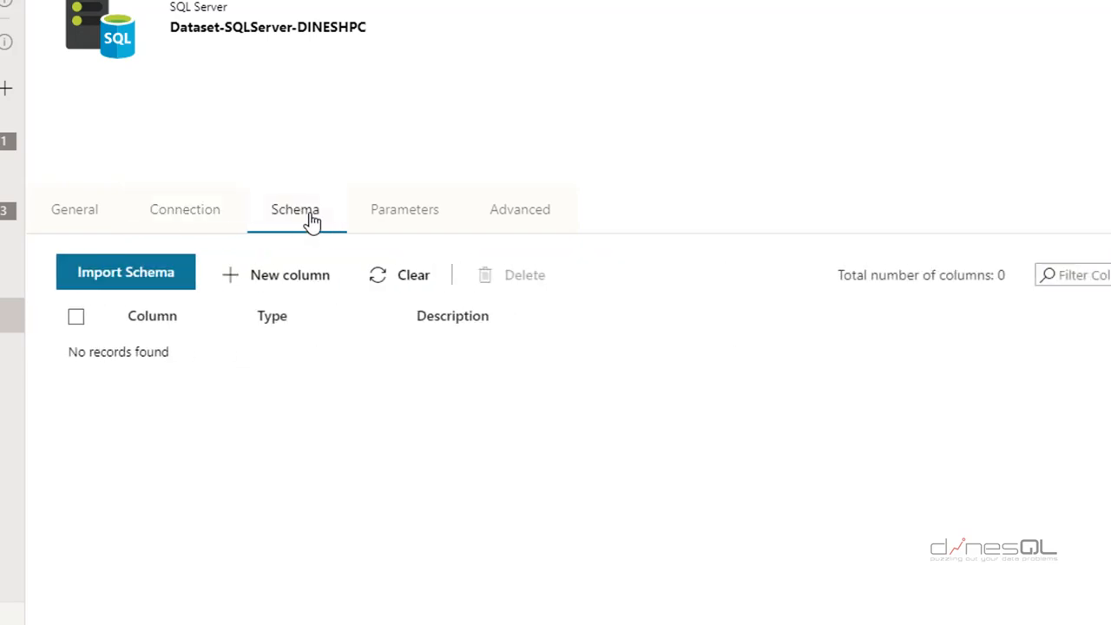
left_click(308, 279)
left_click(309, 280)
left_click(309, 279)
left_click(309, 280)
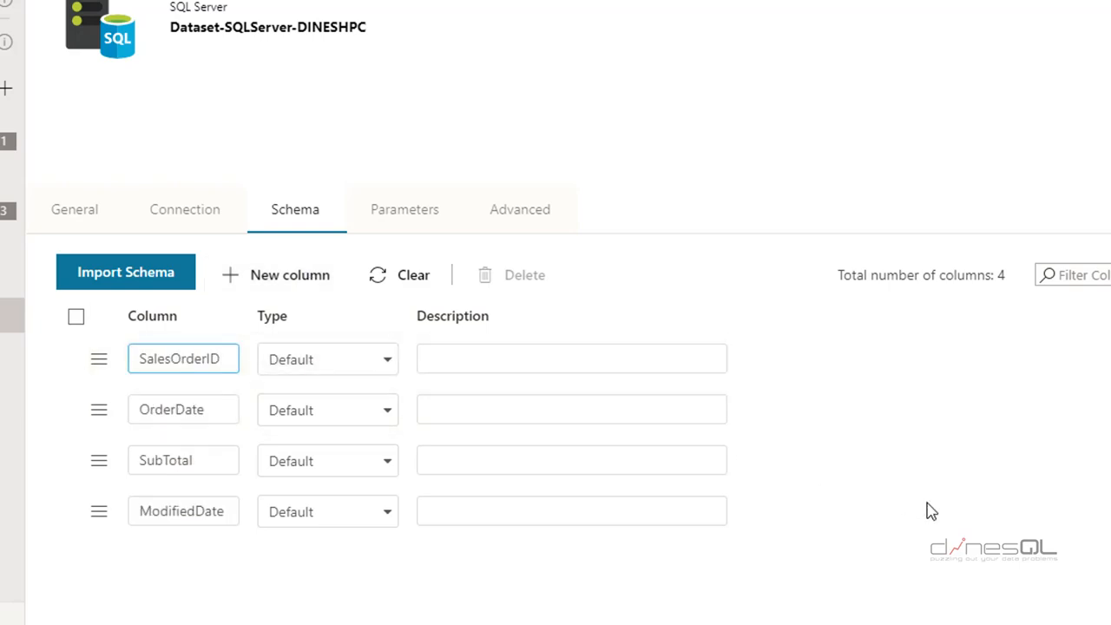
Set column types: SalesOrderID Int32, OrderDate DateTime, SubTotal Decimal, ModifiedDate DateTime
left_click(388, 362)
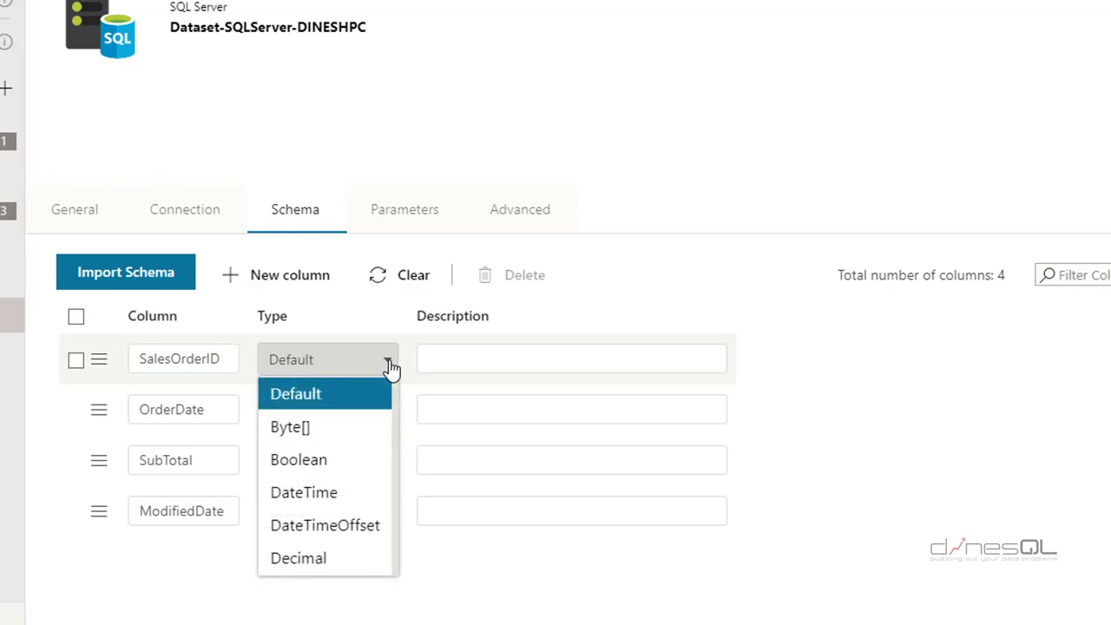
scroll(360, 464, "down", 3)
left_click(319, 428)
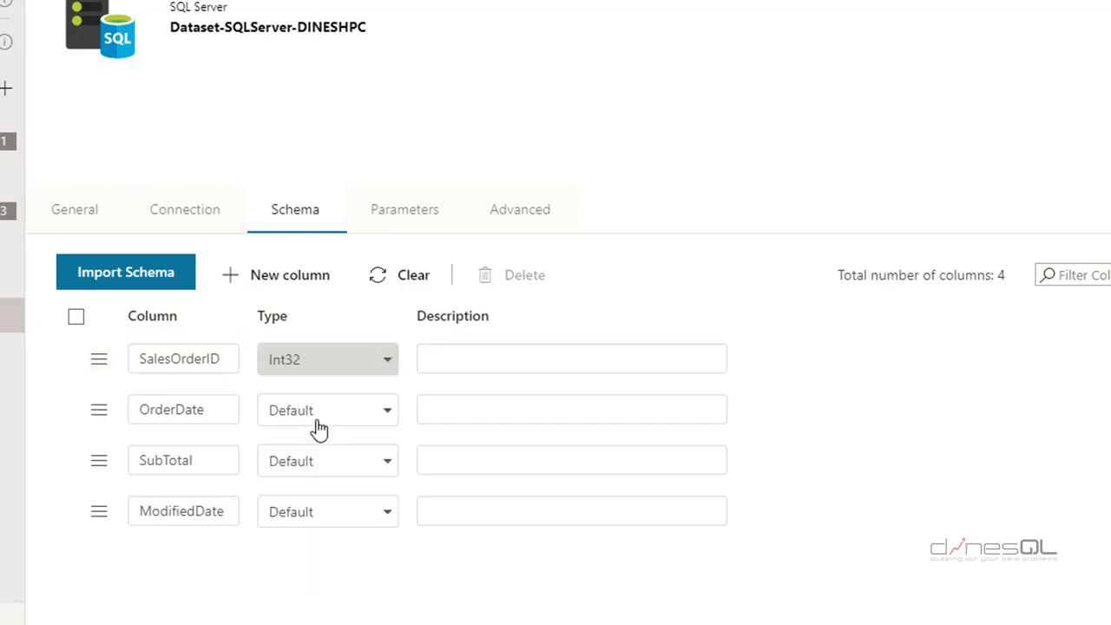
left_click(388, 413)
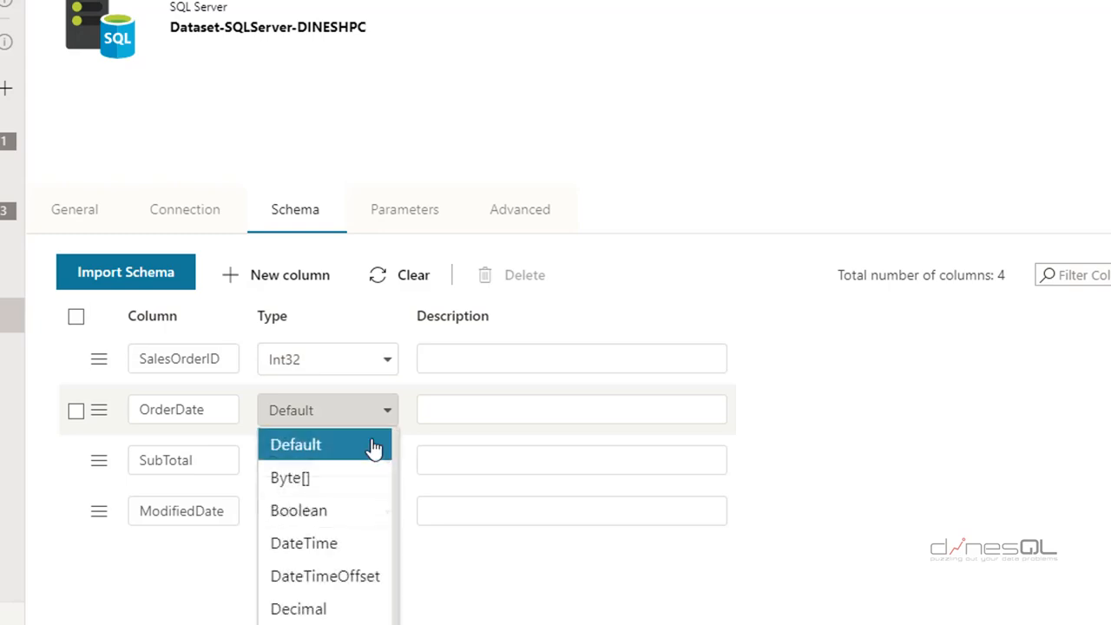
left_click(342, 542)
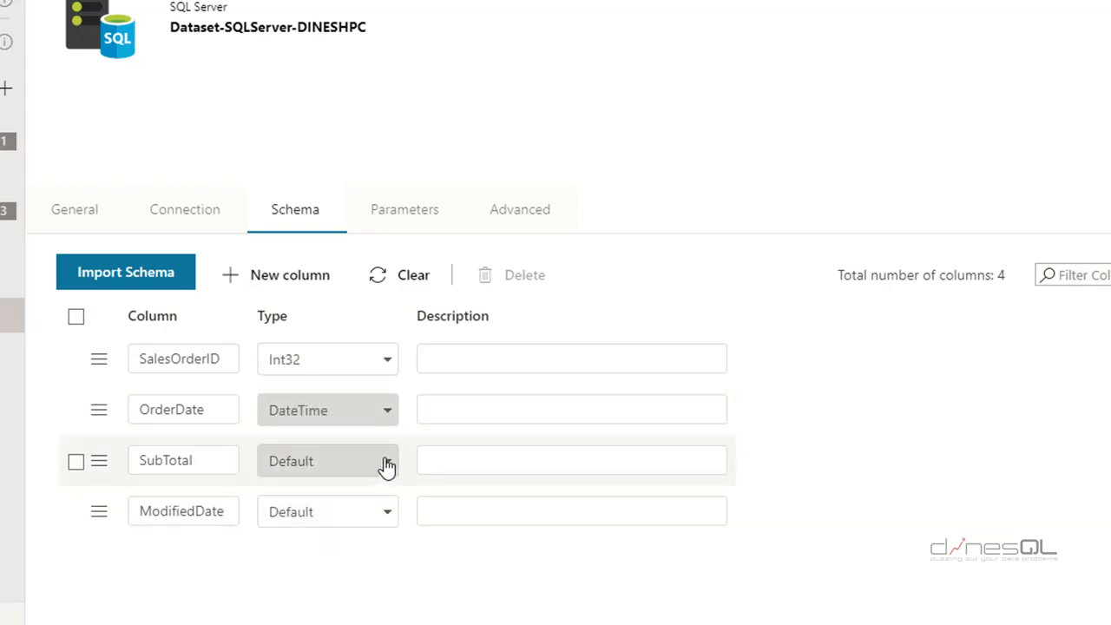
left_click(386, 466)
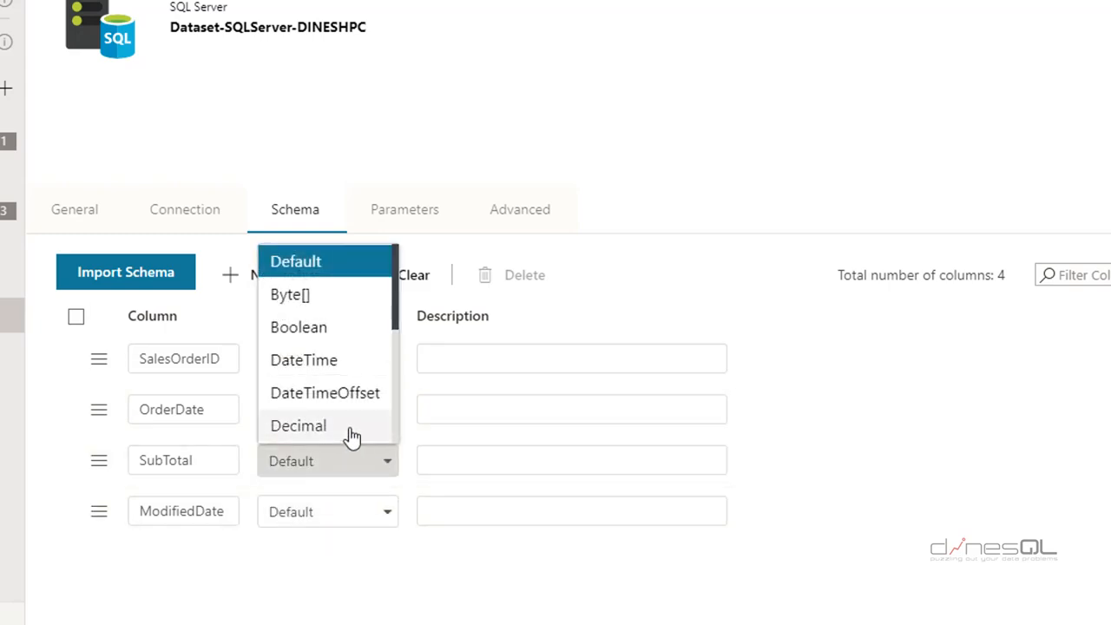
left_click(351, 434)
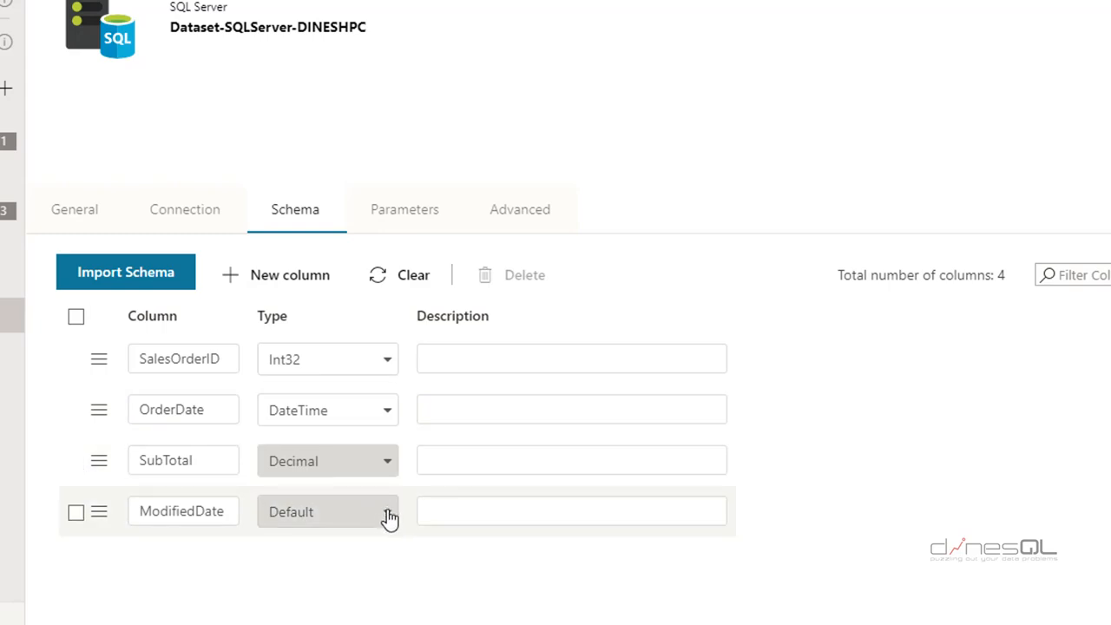
left_click(387, 515)
left_click(340, 417)
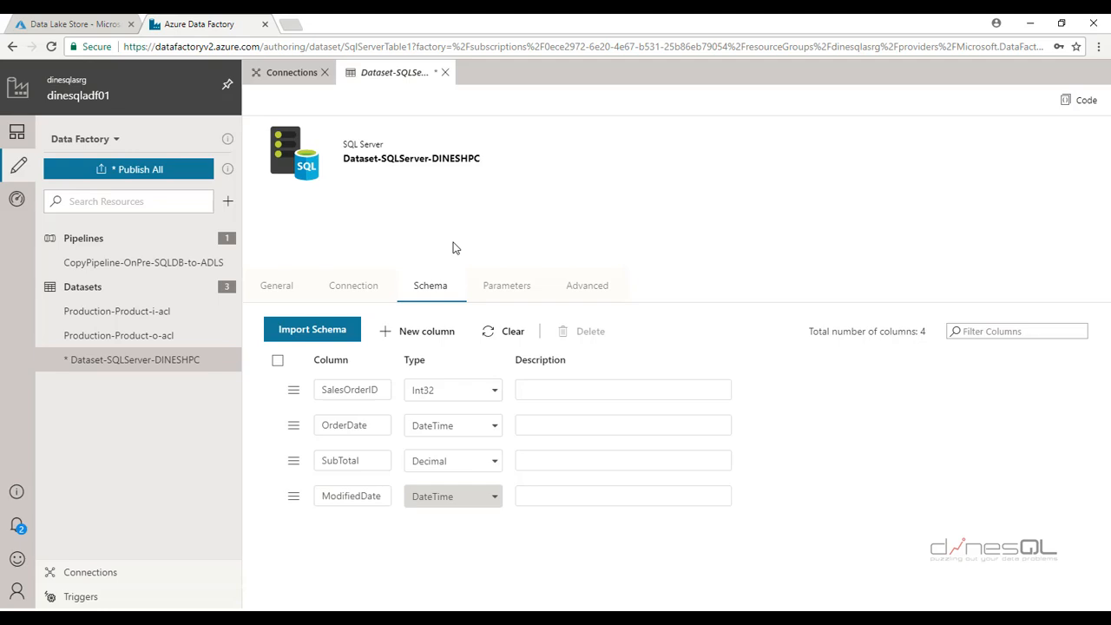
Create a new dataset on the Azure Data Lake Store data store
left_click(227, 202)
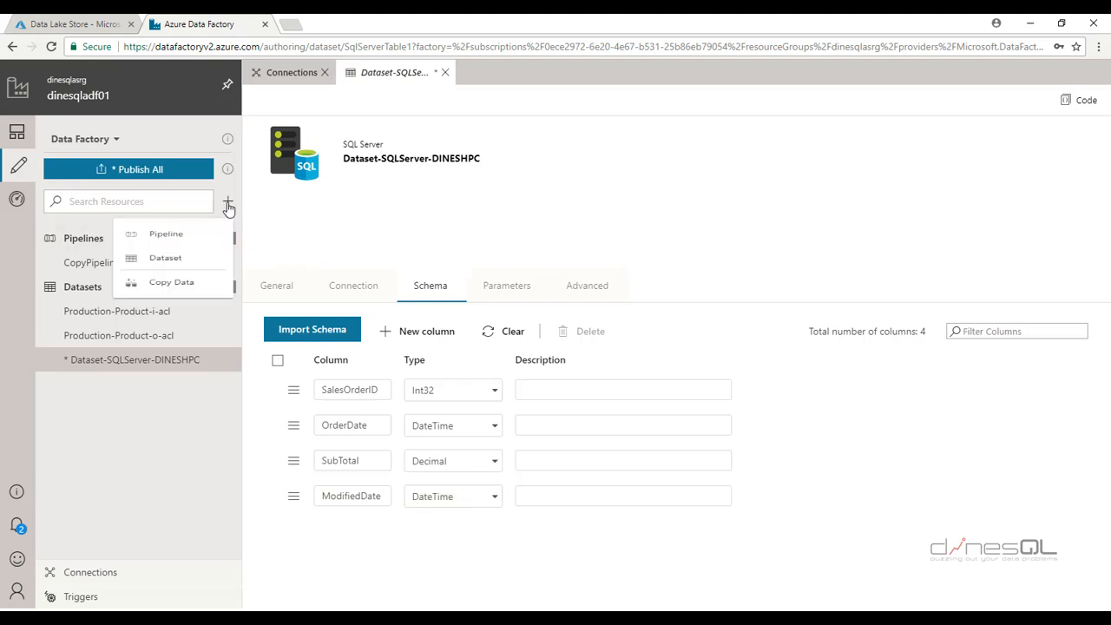
left_click(177, 279)
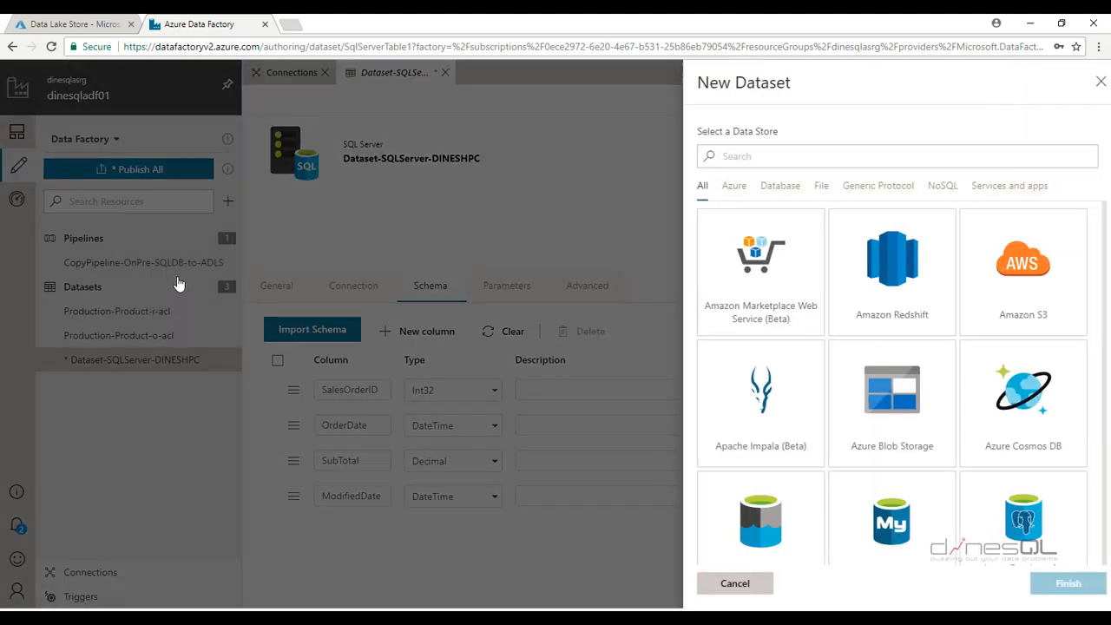
left_click(727, 188)
left_click(1007, 269)
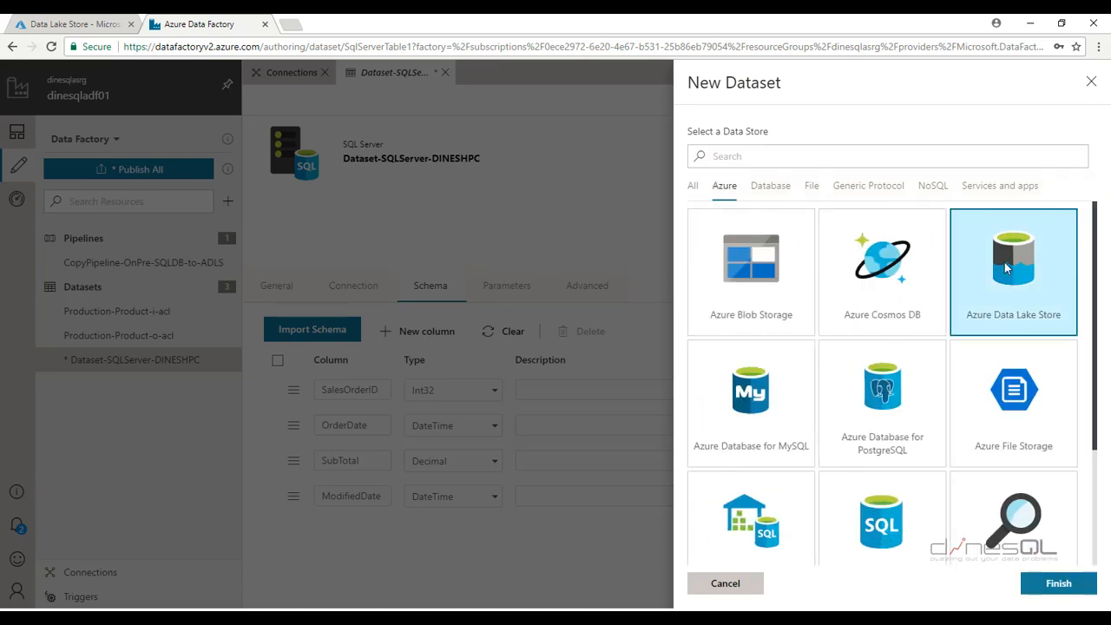
left_click(1057, 579)
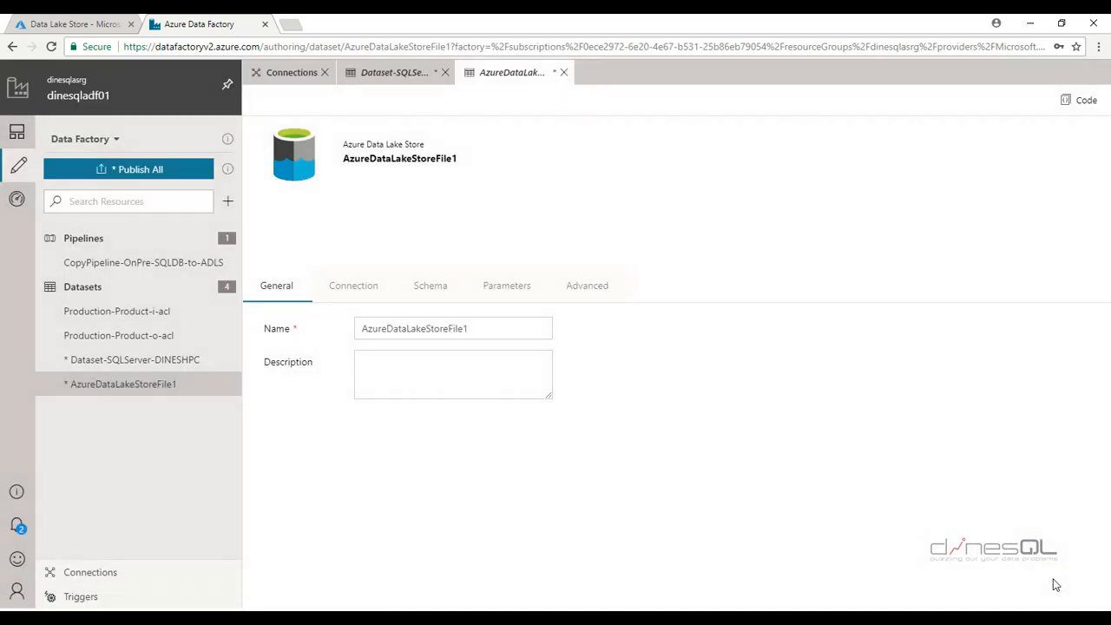
Rename the new dataset Dataset-ADLS-dinesqladls01
double_click(481, 329)
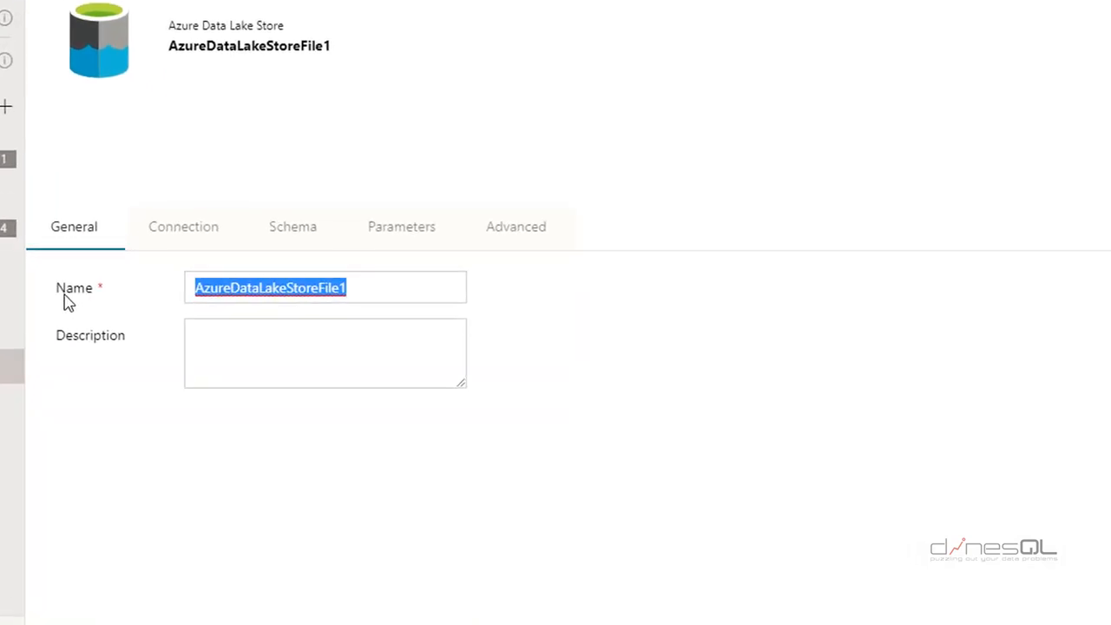
type("dATAS")
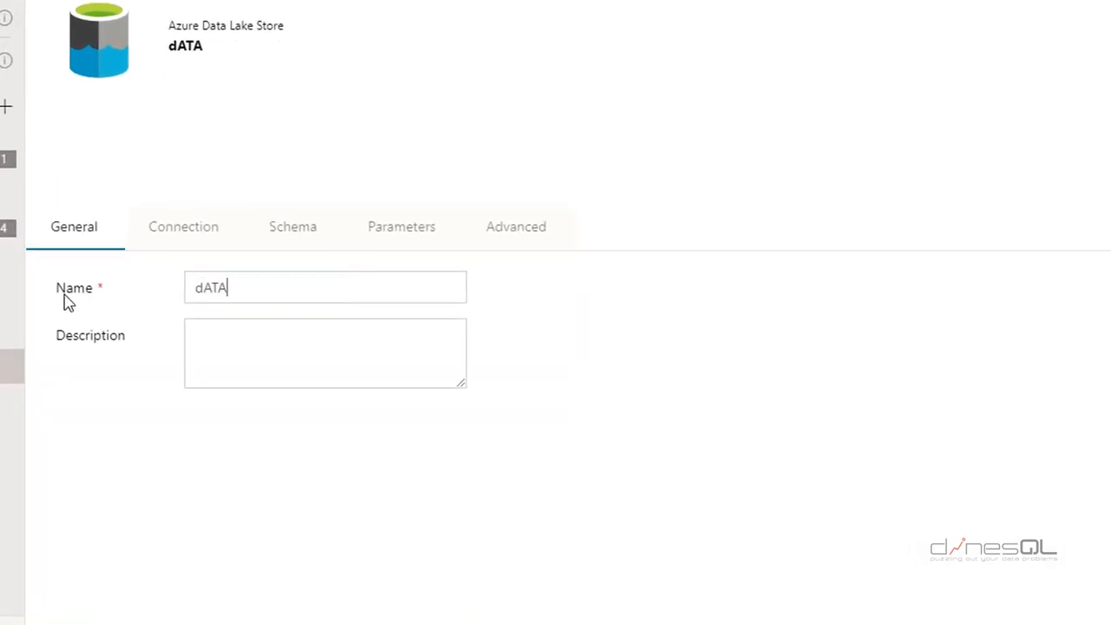
key("BackSpace")
key("BackSpace")
key("BackSpace")
key("BackSpace")
key("BackSpace")
type("Dat")
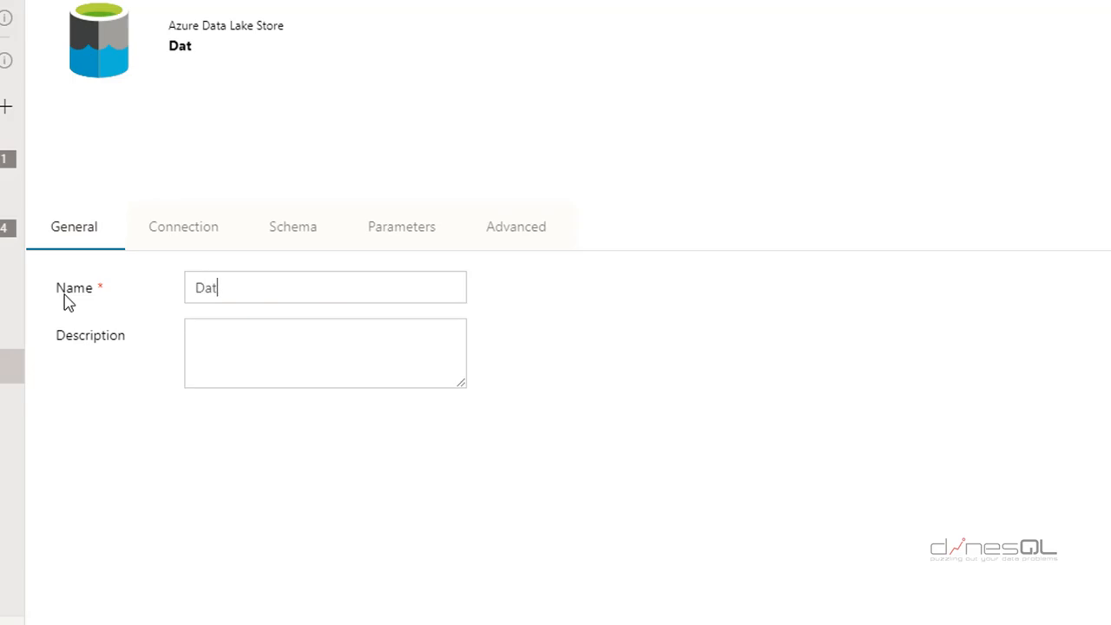
type("aset-ADLS-dinesq")
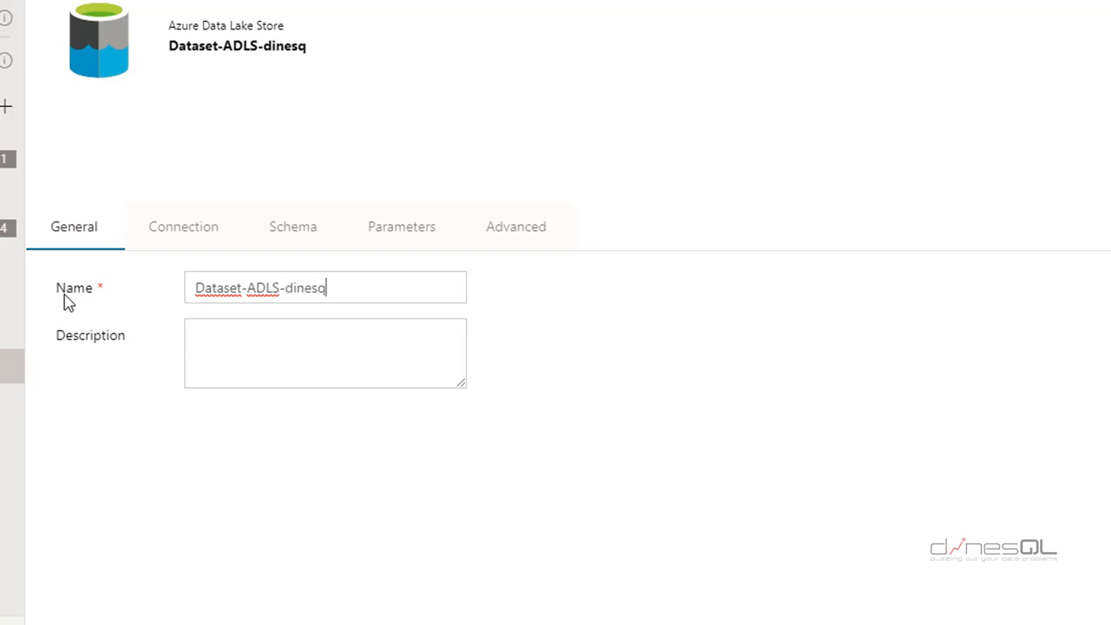
type("ladls01")
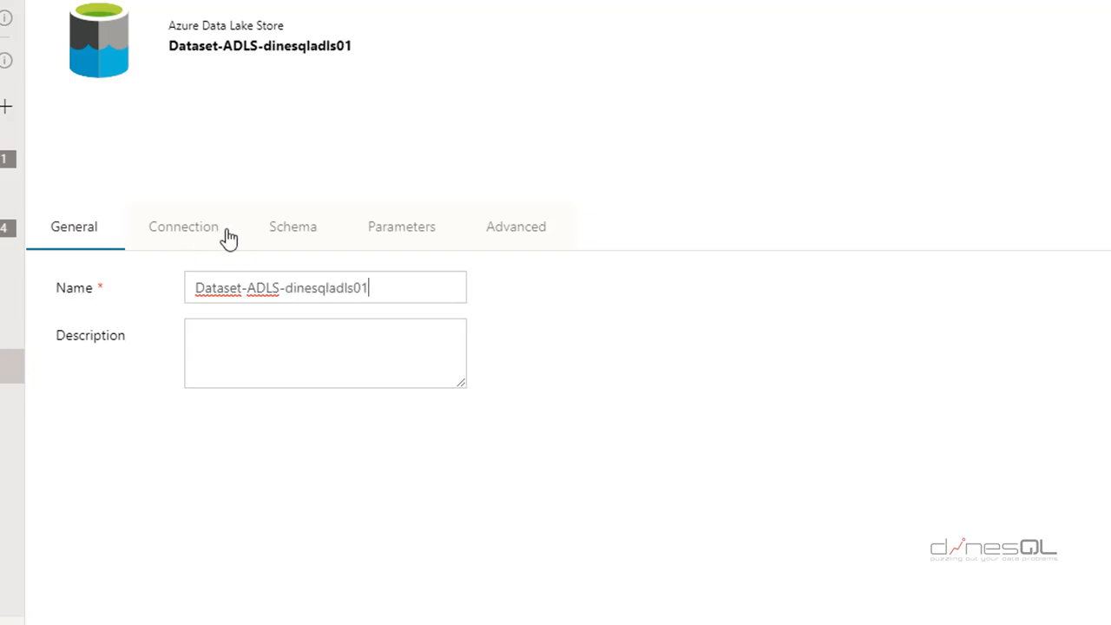
Link the dataset to LinkedService-ADLS-dinesqladls01 and set its file name to sales
left_click(200, 234)
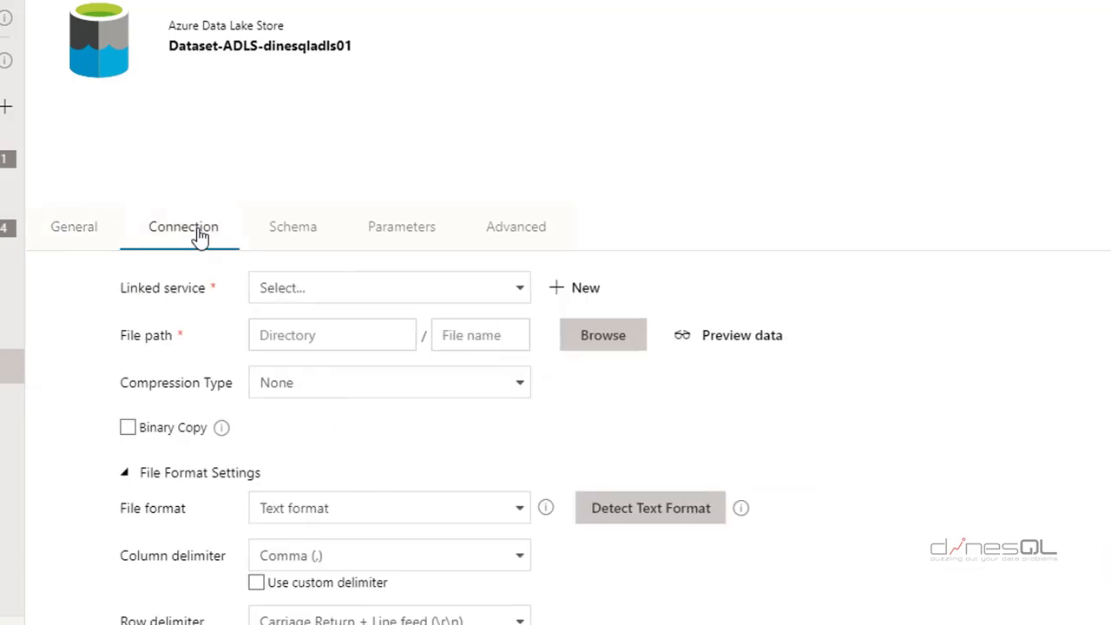
left_click(456, 293)
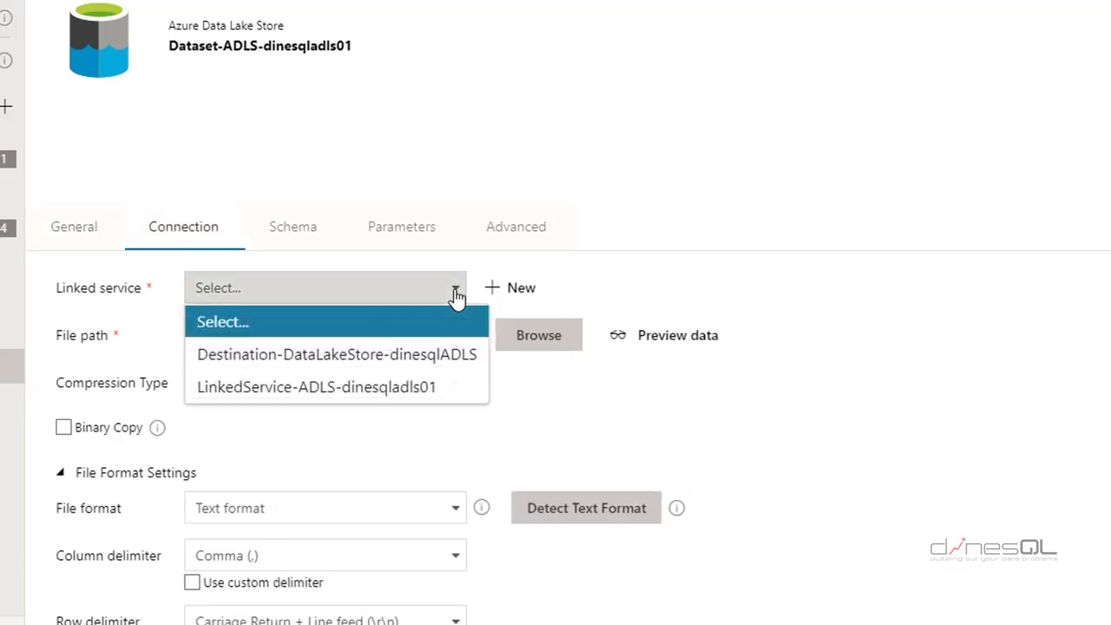
left_click(444, 395)
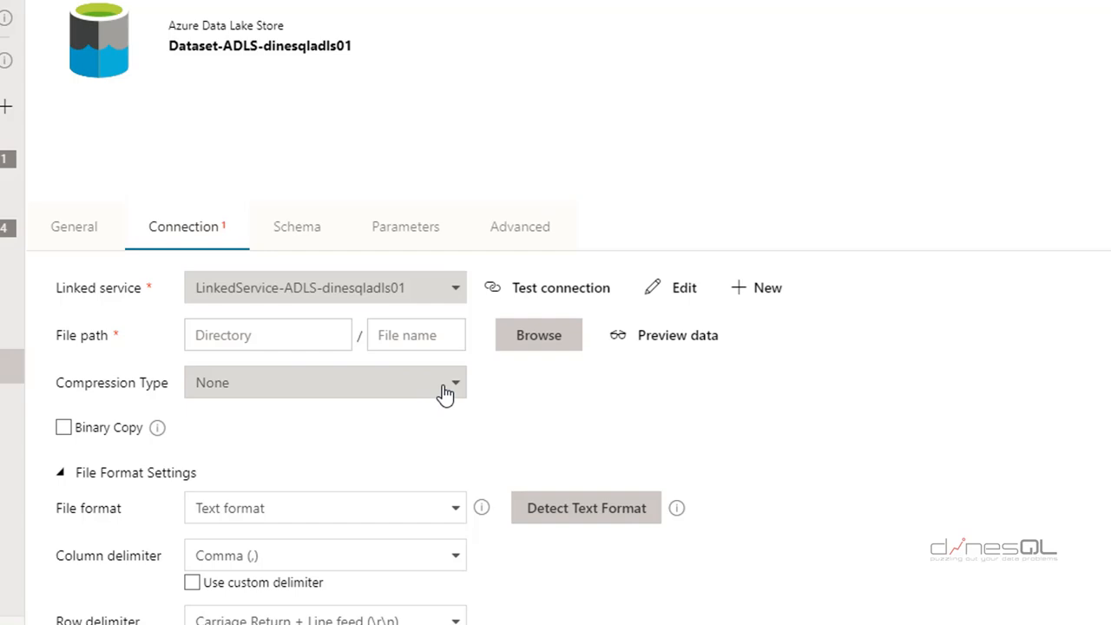
left_click(411, 335)
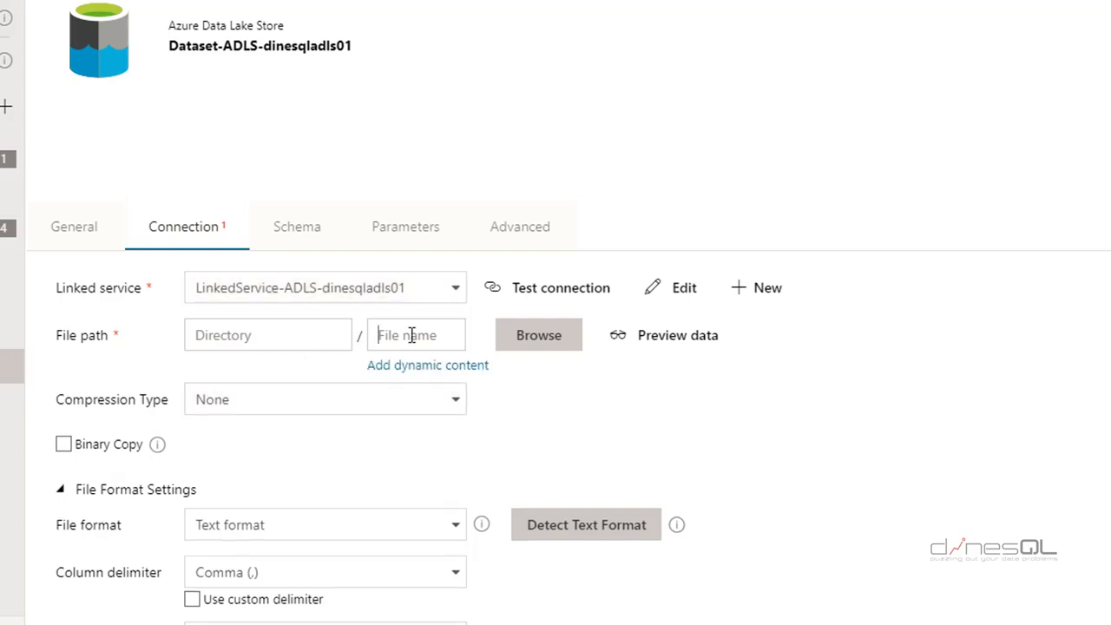
type("sales")
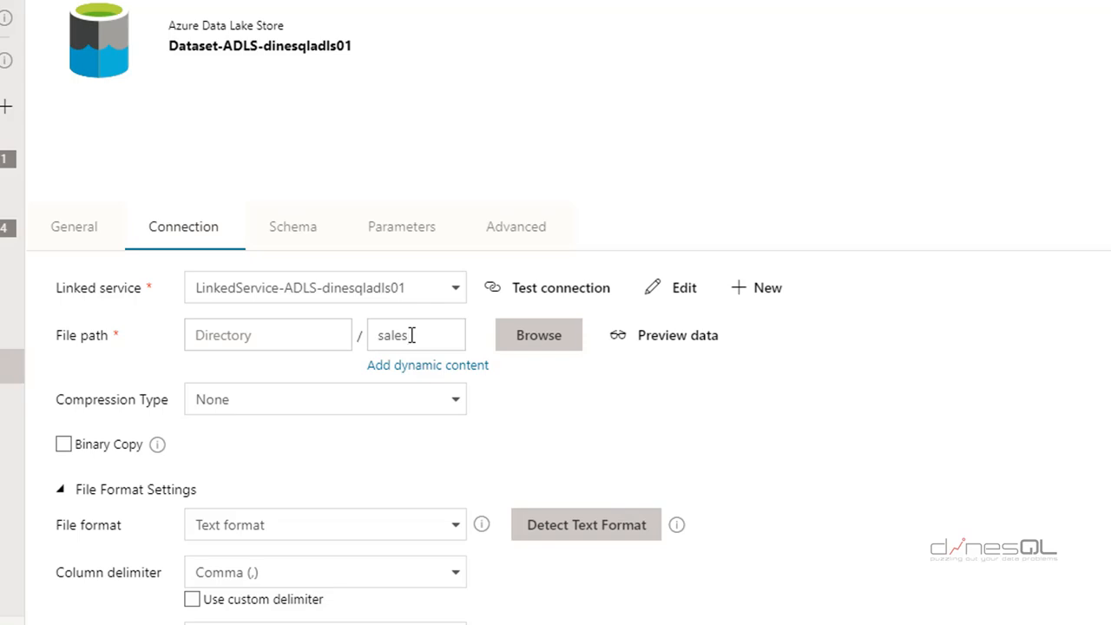
left_click(992, 361)
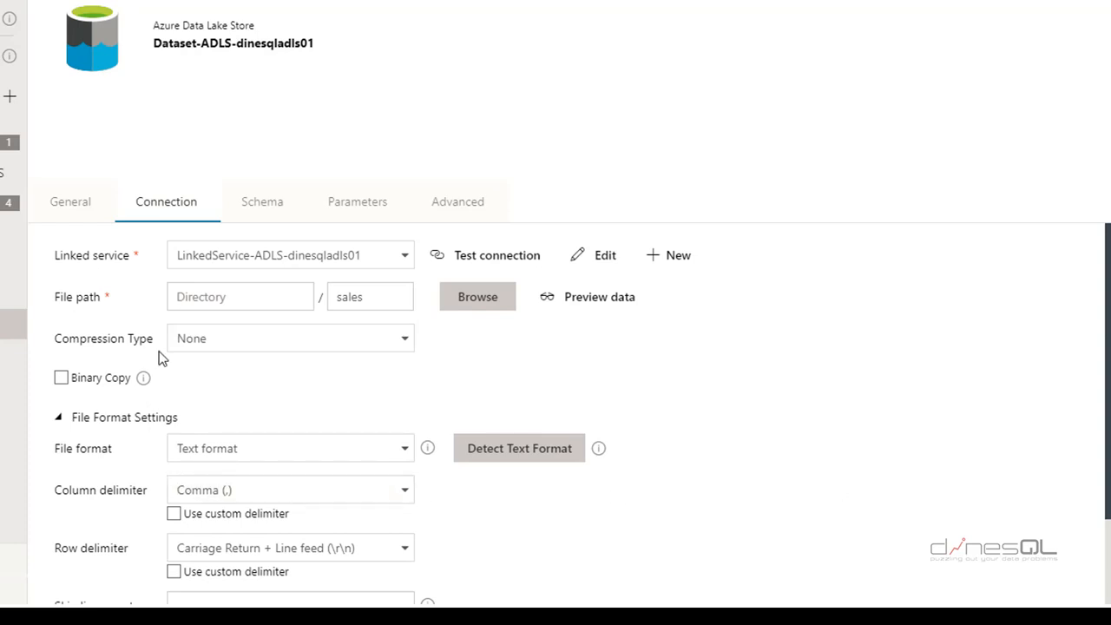
left_click(257, 296)
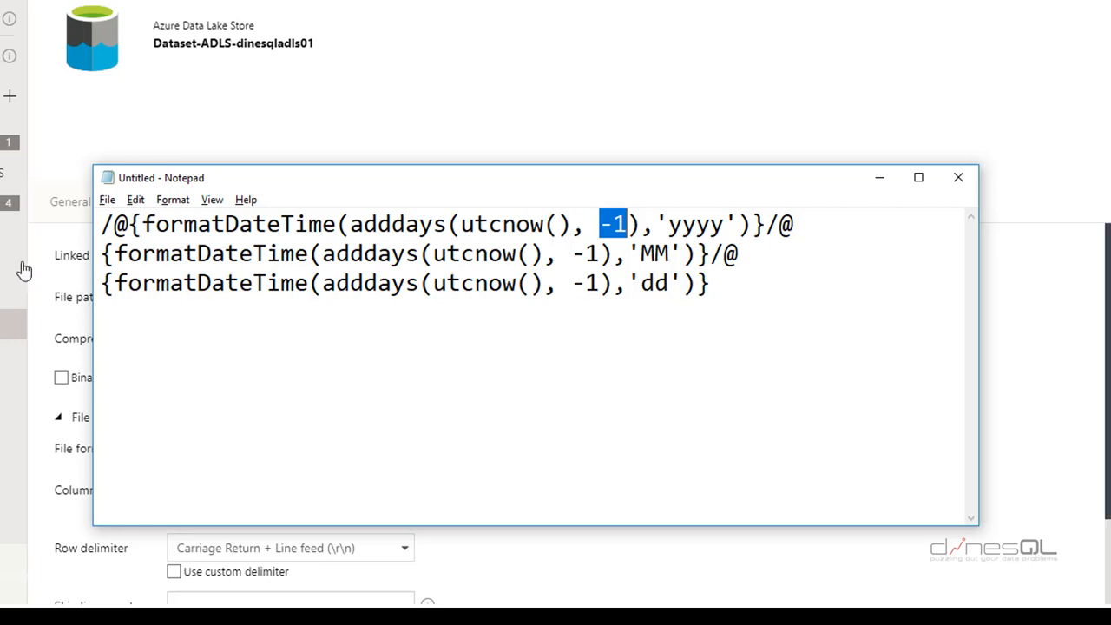
Explain the year folder expression's formatDateTime, adddays and utcnow functions in Notepad
left_click_drag(115, 224, 100, 223)
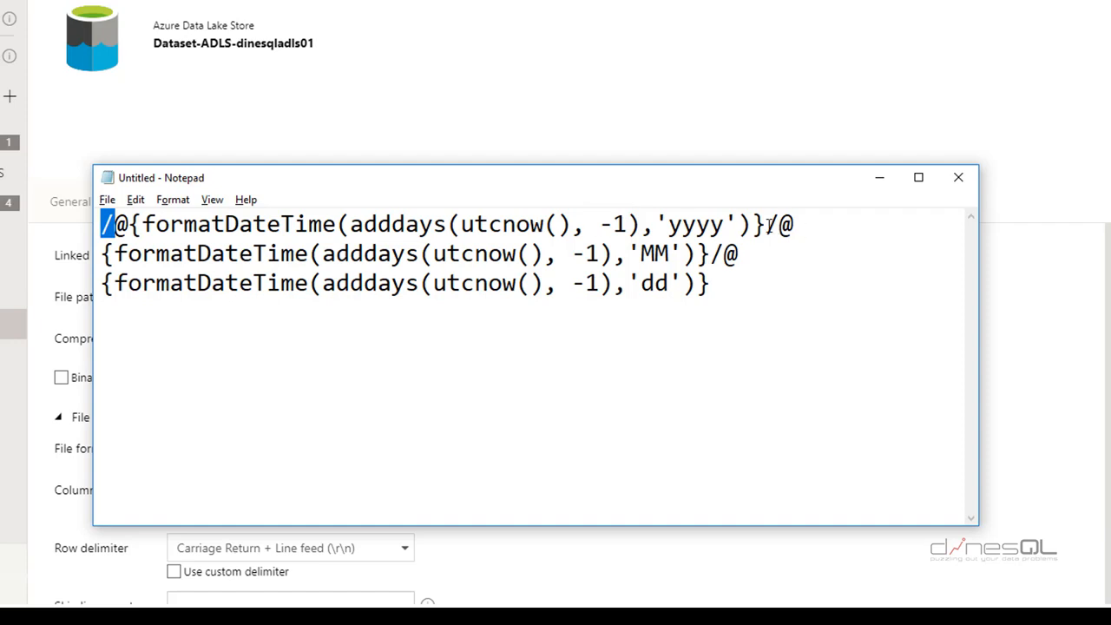
left_click_drag(765, 224, 447, 224)
left_click_drag(342, 224, 116, 224)
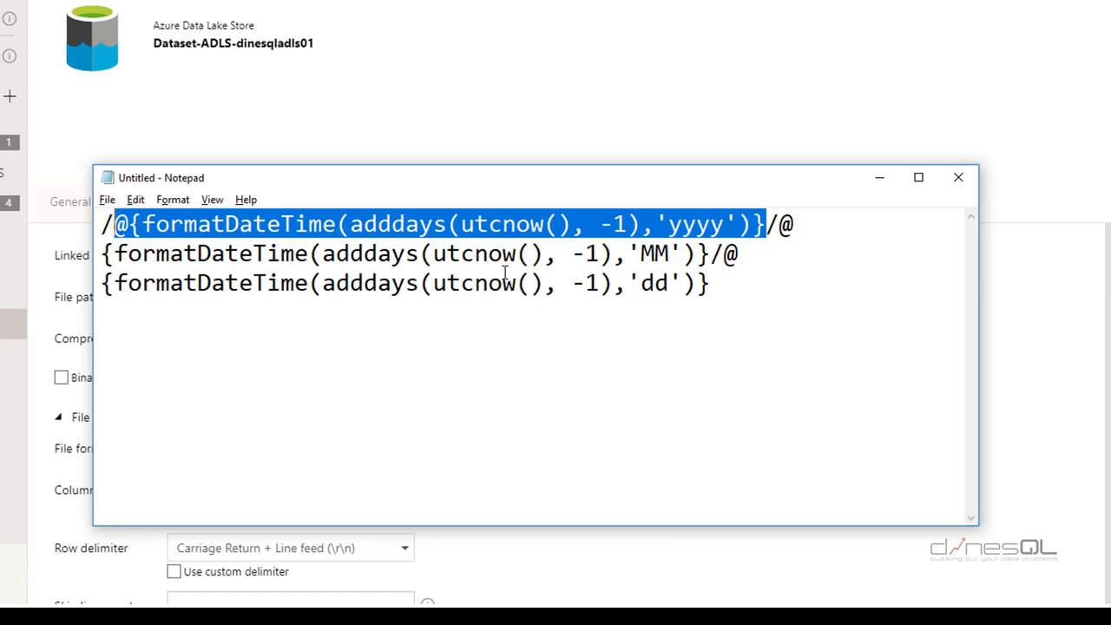
left_click(463, 224)
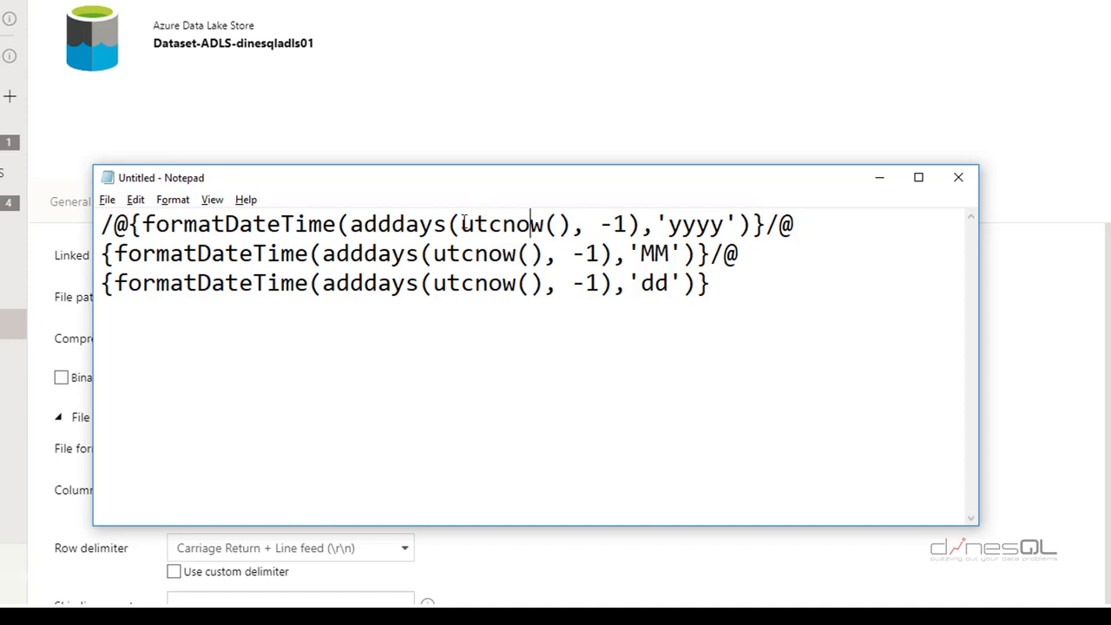
left_click_drag(462, 224, 545, 224)
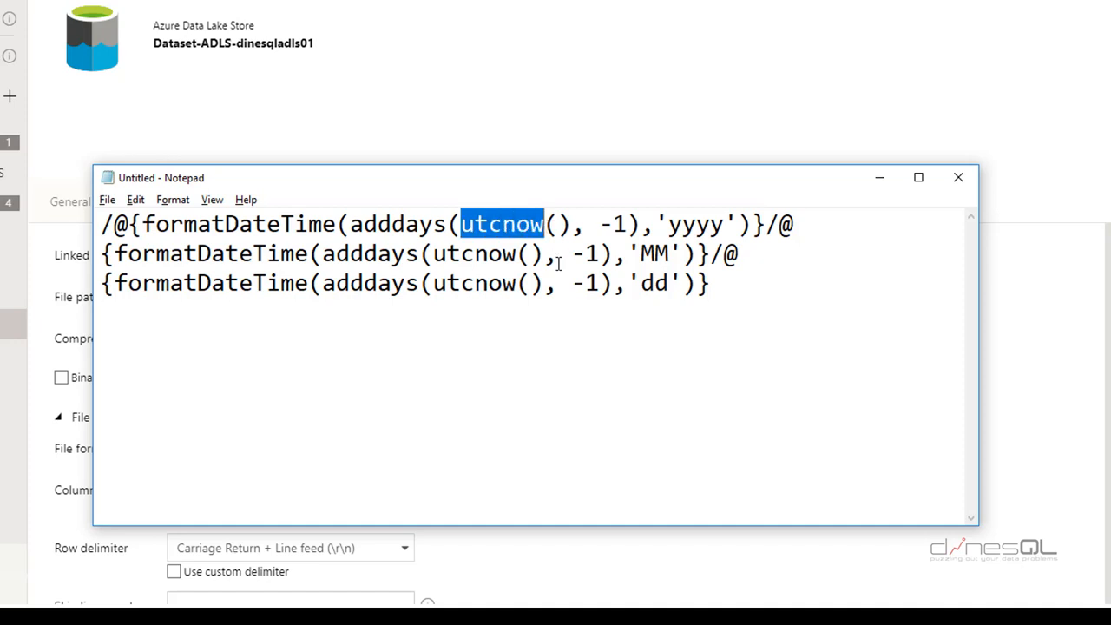
left_click_drag(350, 224, 446, 227)
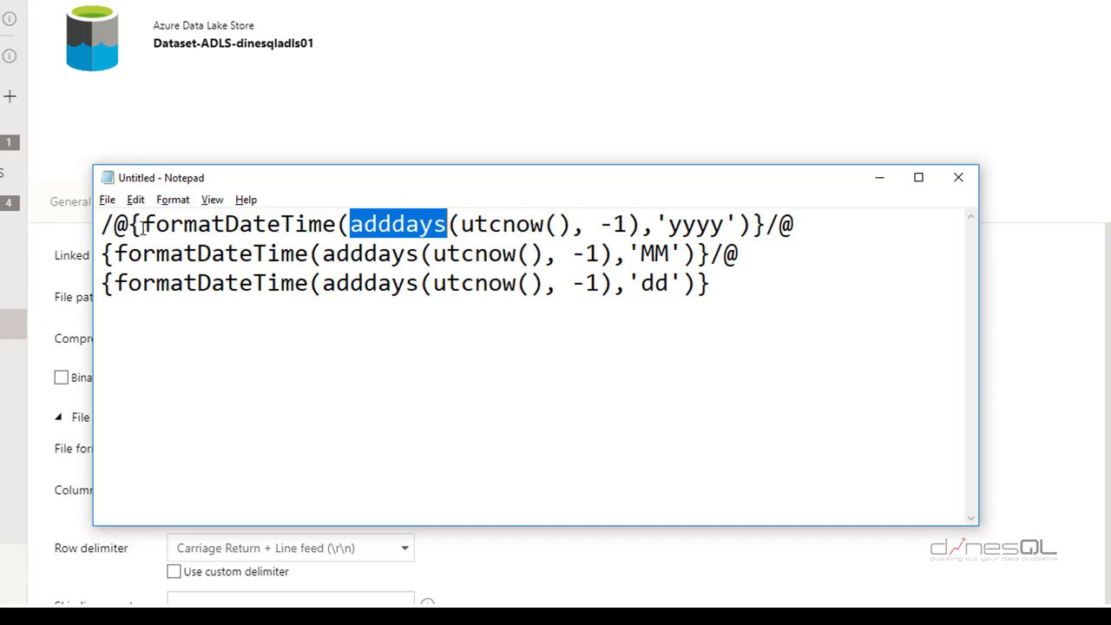
left_click_drag(141, 224, 335, 233)
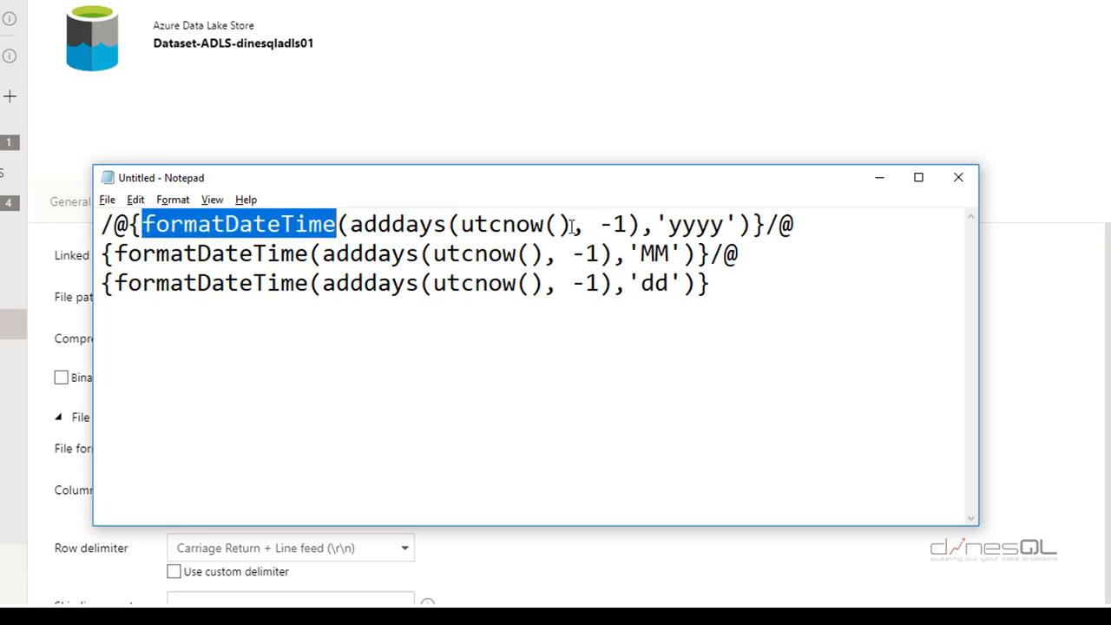
Explain the -1 day offset, yyyy and MM formats, then select the whole three-line path
left_click_drag(573, 224, 465, 222)
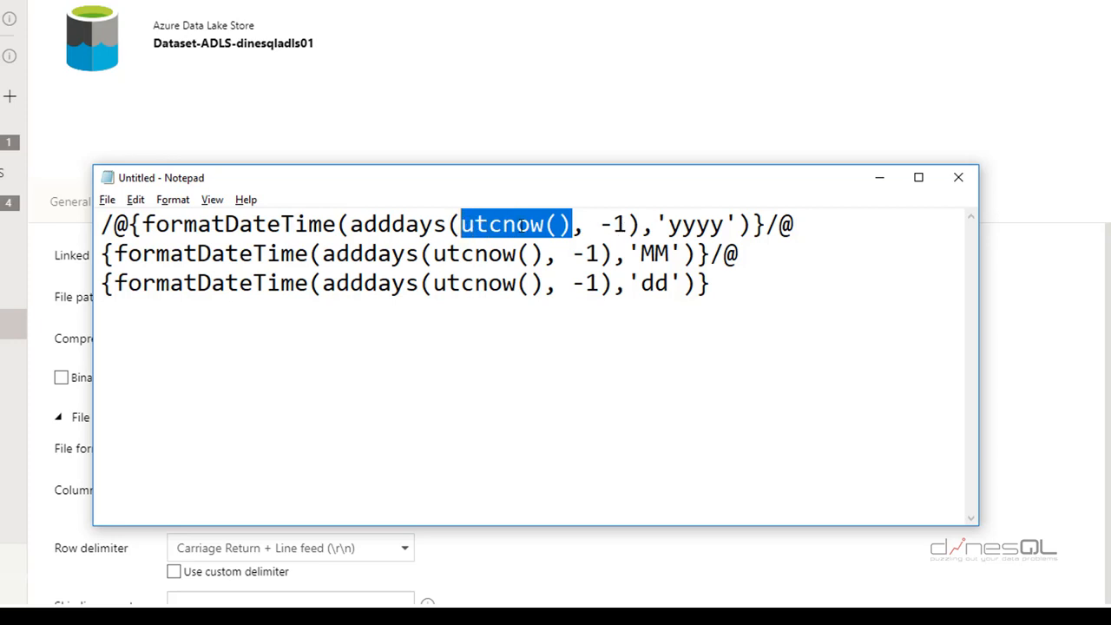
double_click(398, 224)
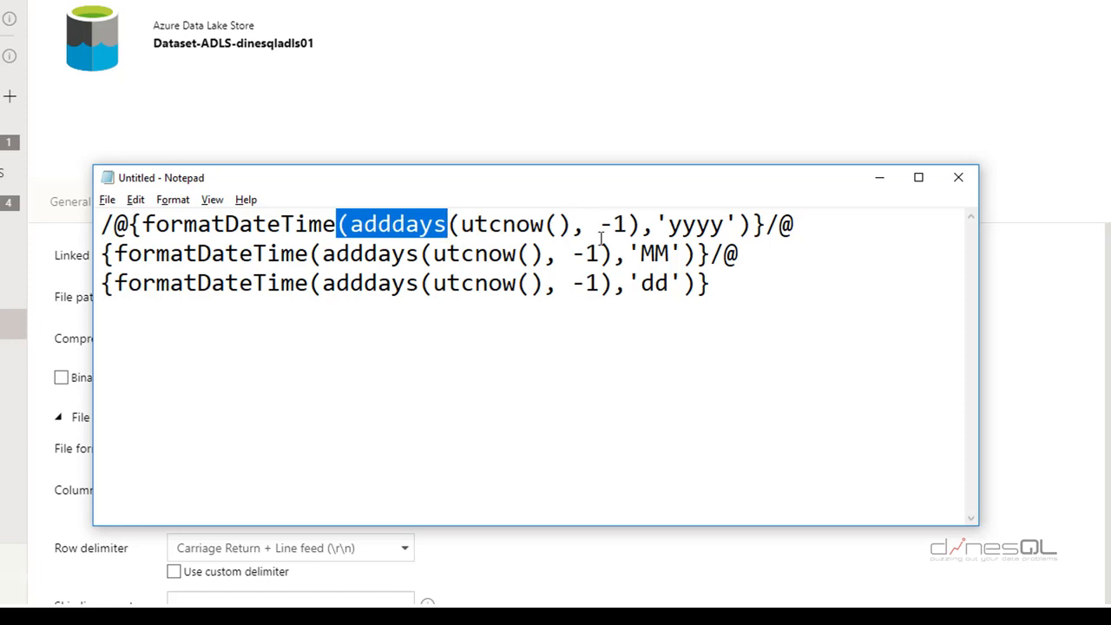
left_click_drag(643, 229, 341, 235)
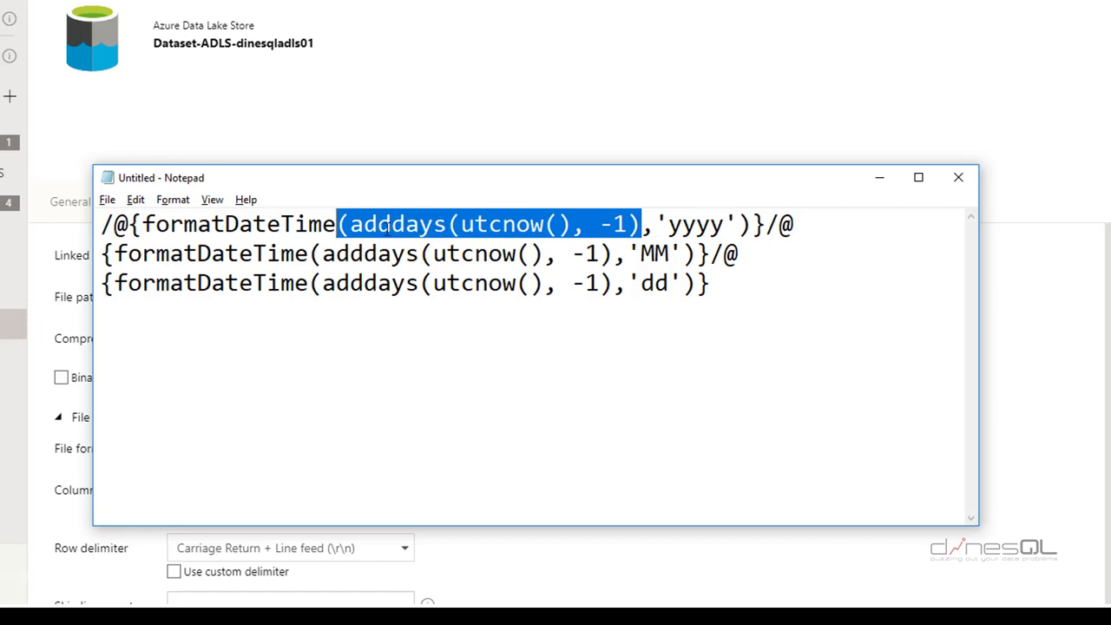
left_click_drag(143, 224, 323, 224)
left_click_drag(766, 224, 129, 224)
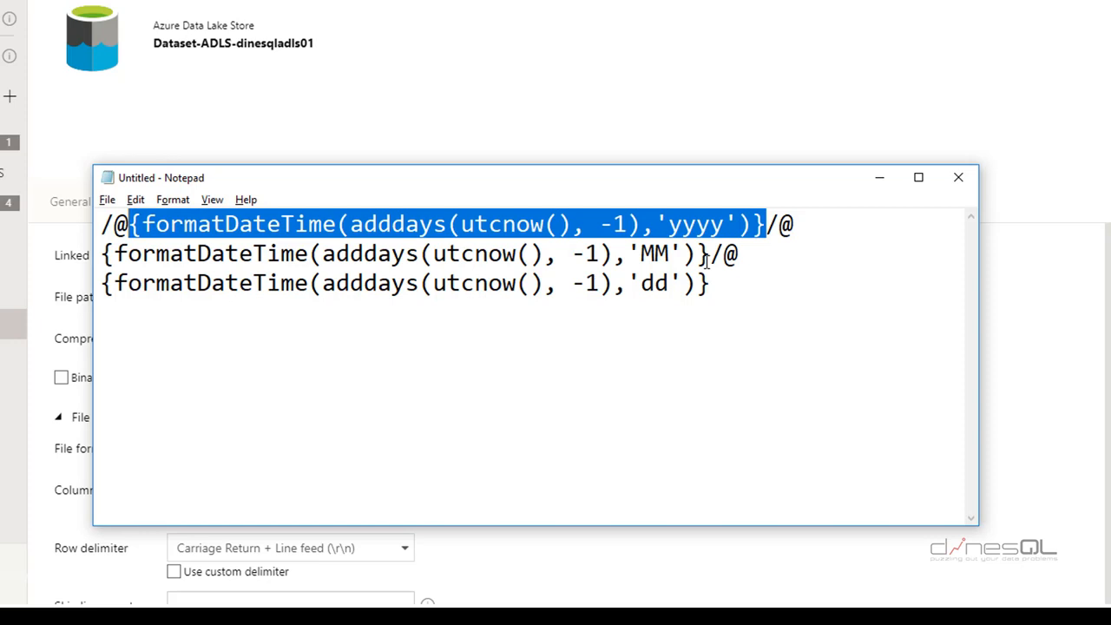
left_click_drag(641, 252, 643, 283)
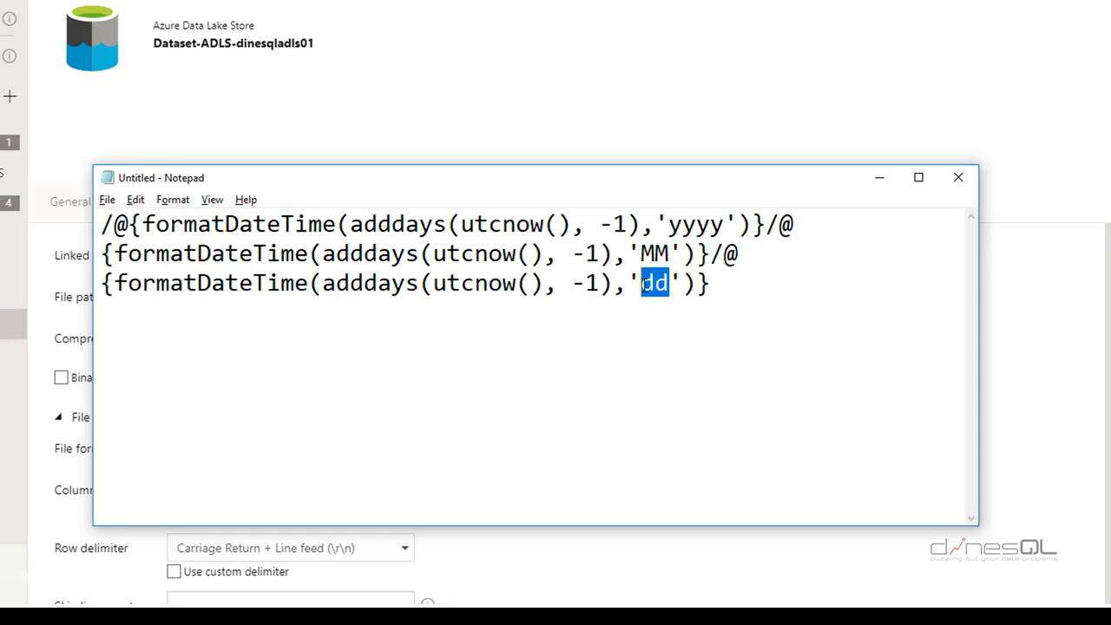
left_click_drag(718, 287, 90, 217)
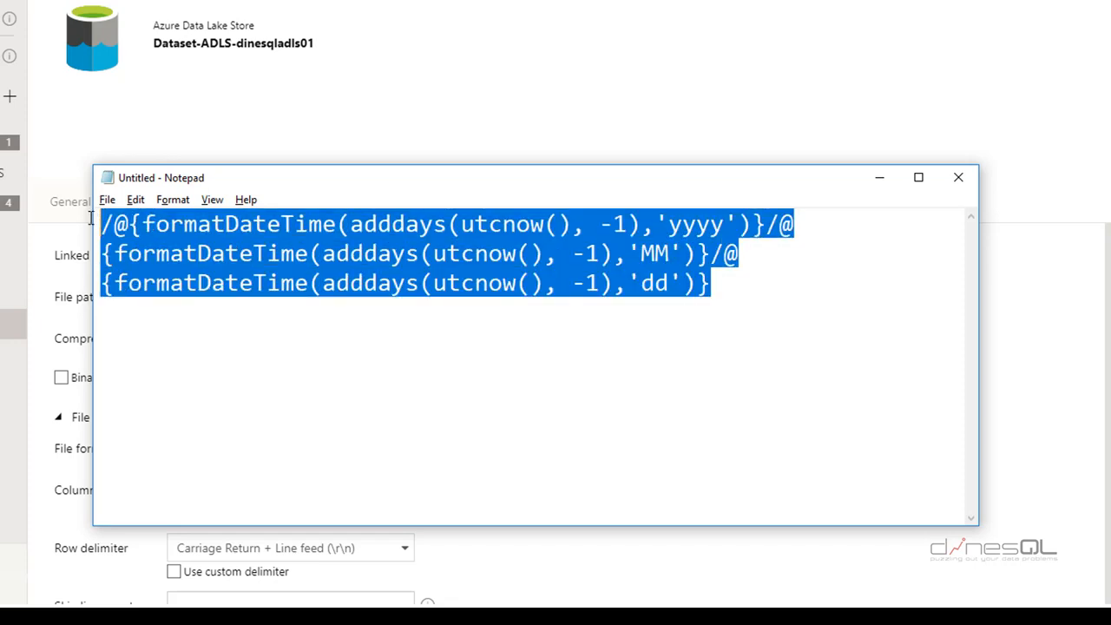
Paste the yesterday-based year/month/day expression as the dataset's directory and open its Schema page
key("ctrl+c")
left_click(252, 139)
left_click(204, 292)
key("ctrl+v")
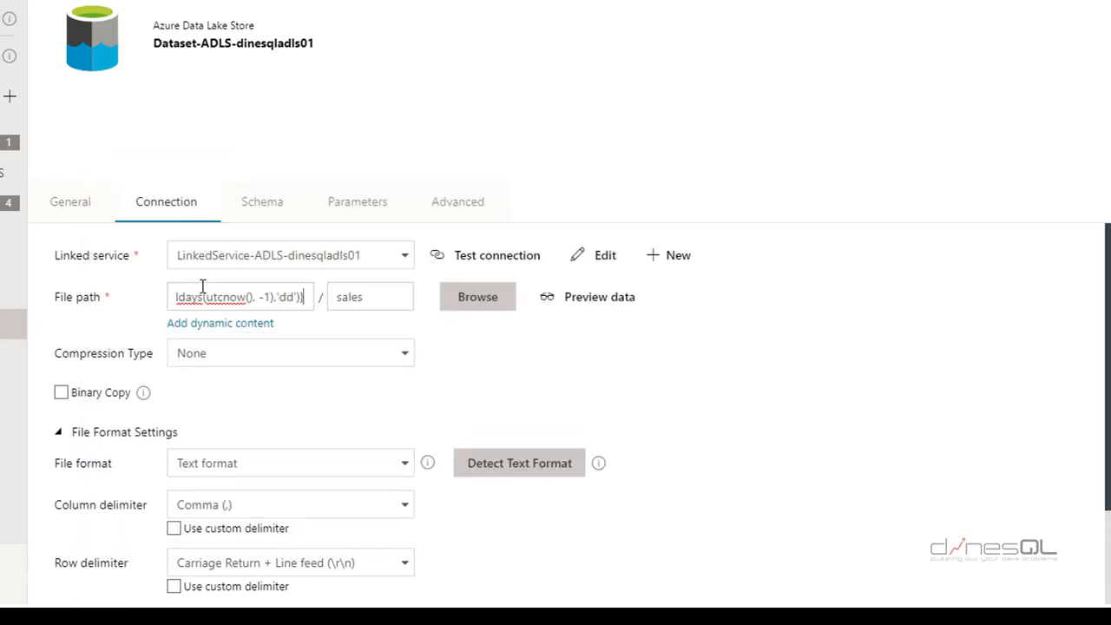
left_click_drag(200, 293, 95, 299)
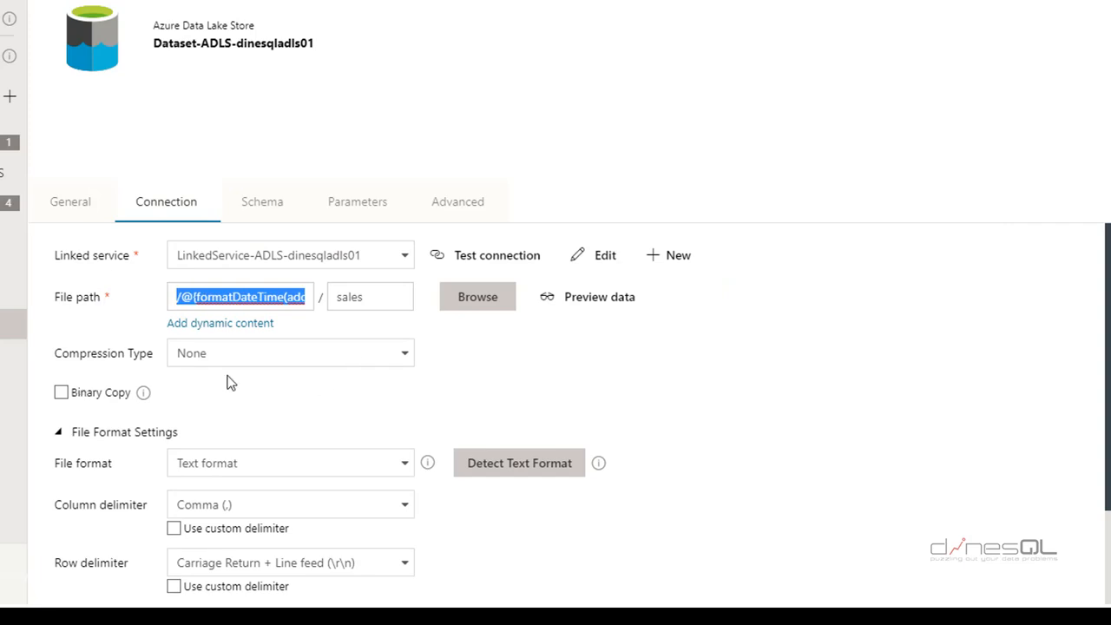
scroll(594, 392, "down", 1)
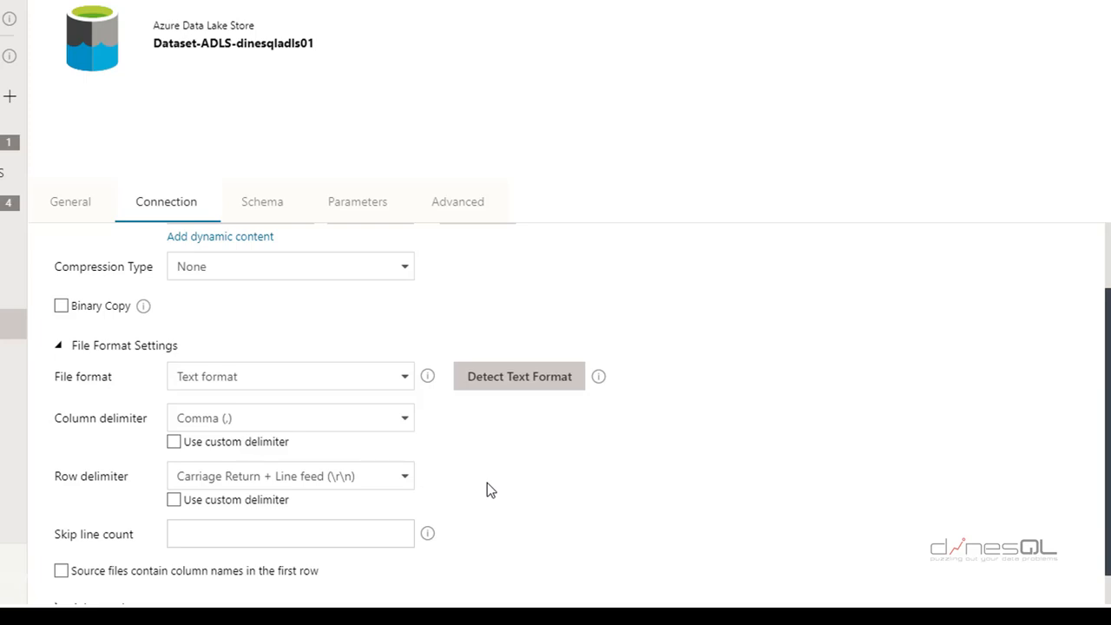
left_click(261, 208)
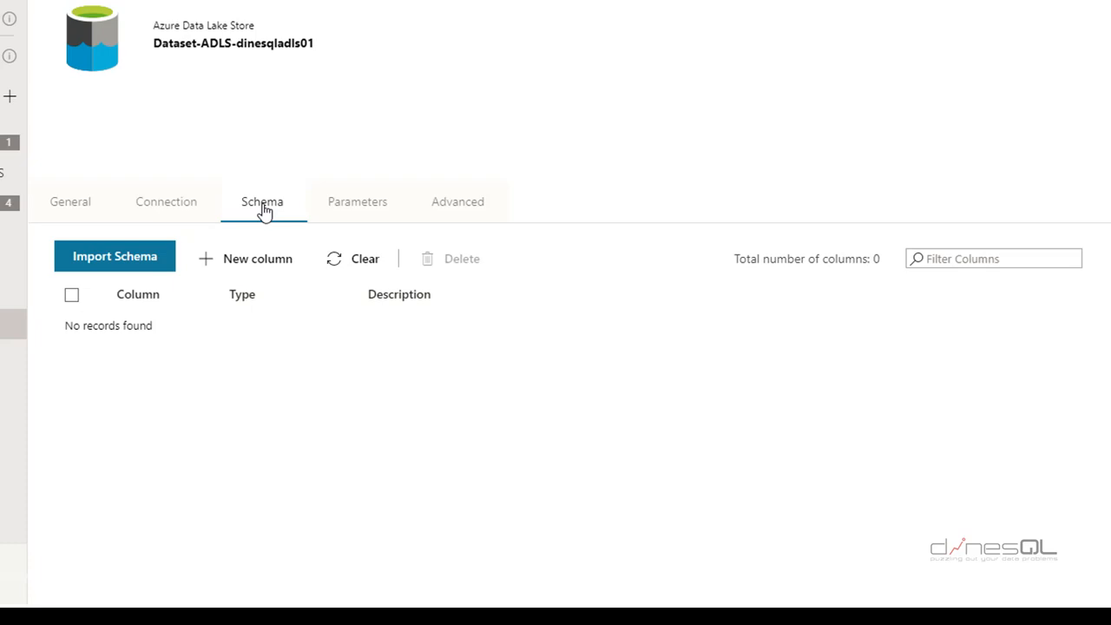
Add schema columns SalesOrderID, OrderDate, SubTotal and ModifiedDate, then Publish All
left_click(251, 263)
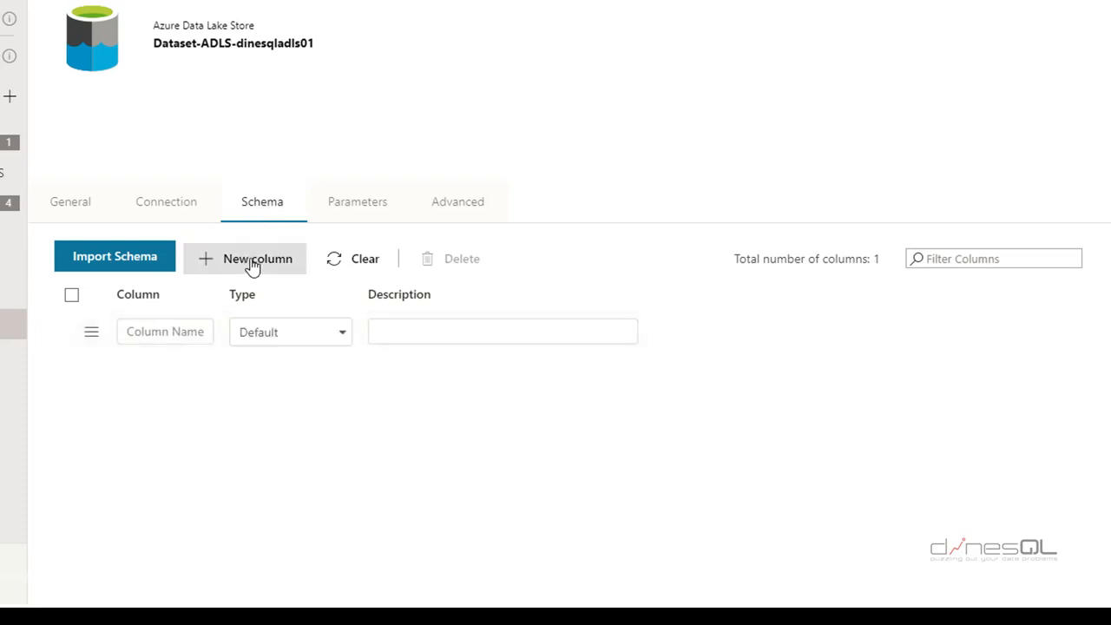
left_click(251, 264)
left_click(251, 264)
left_click(251, 264)
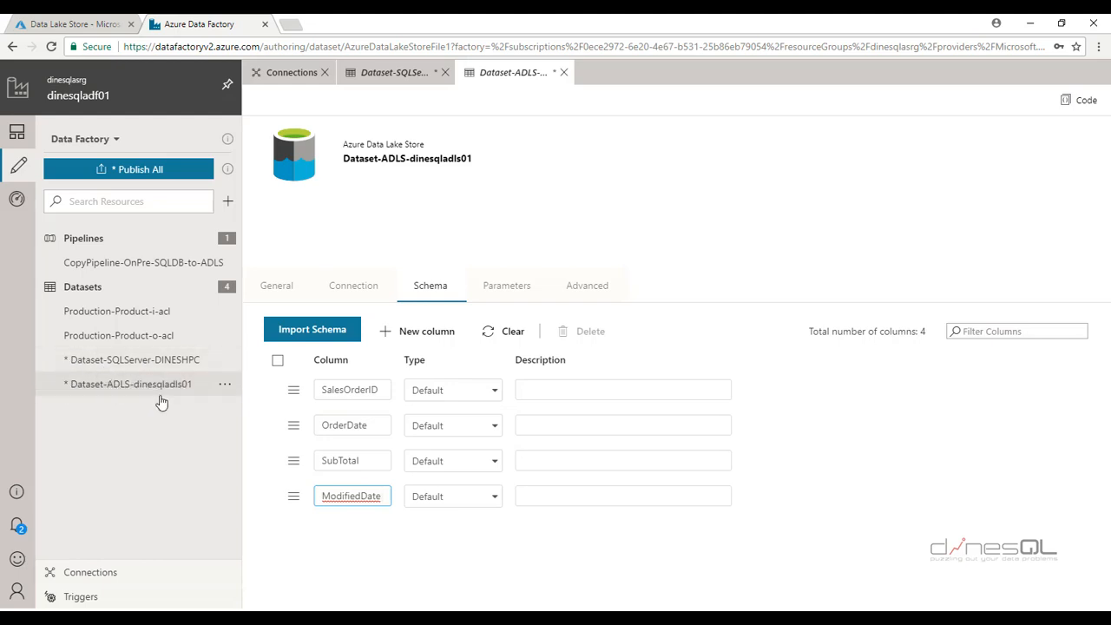
left_click(149, 170)
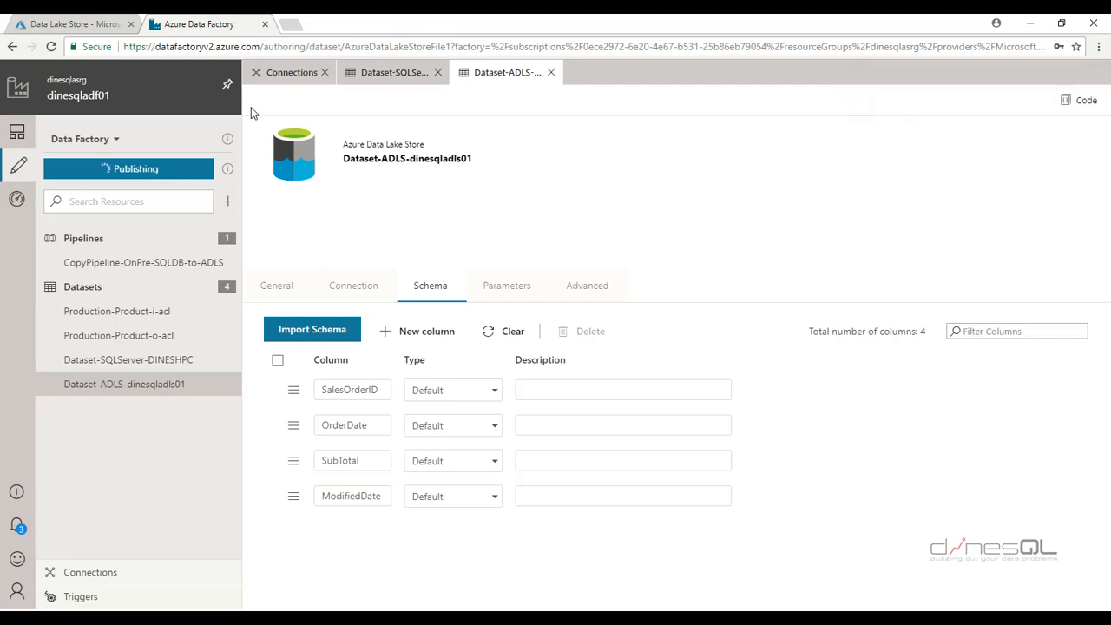
Create a new empty pipeline, pipeline1, from the factory resources add menu
left_click(52, 572)
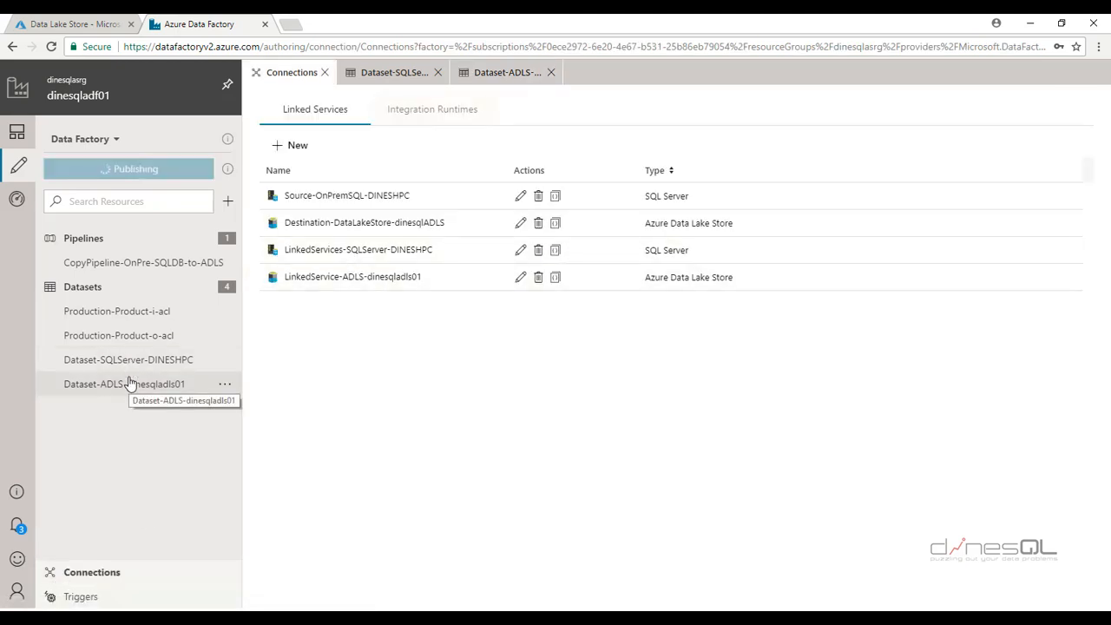
left_click(227, 200)
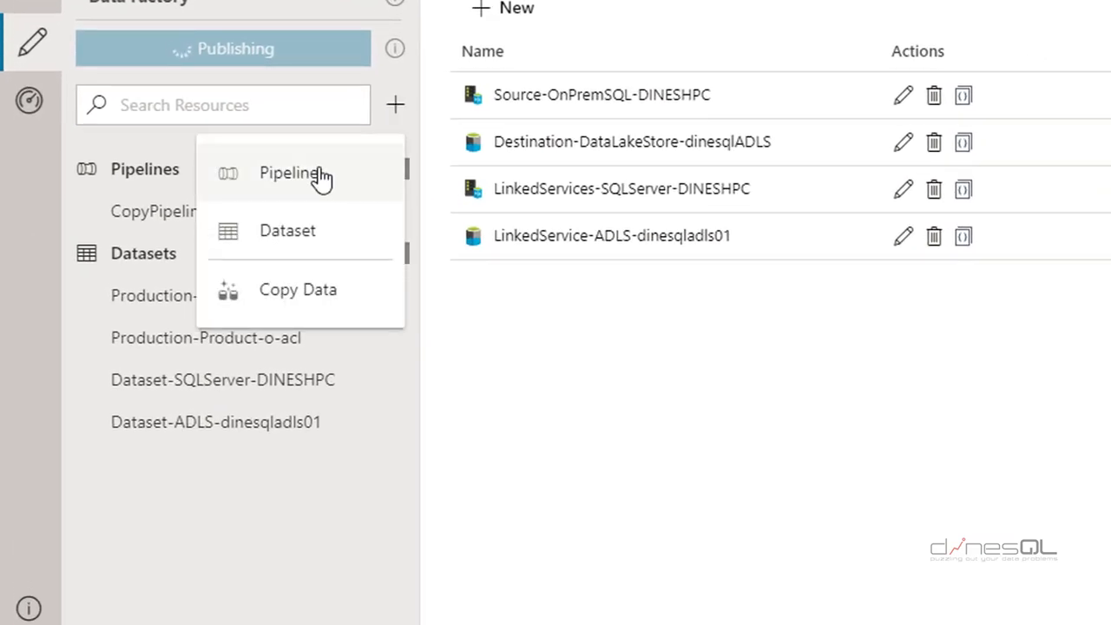
left_click(320, 176)
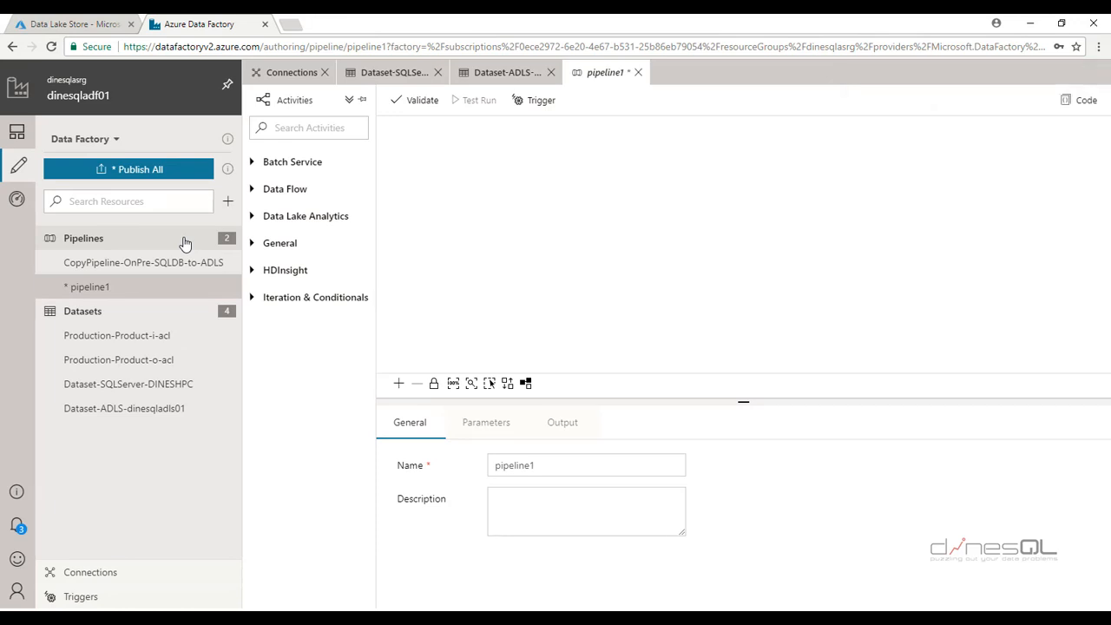
Drag a Copy activity from the Data Flow activities onto pipeline1's canvas
left_click(253, 189)
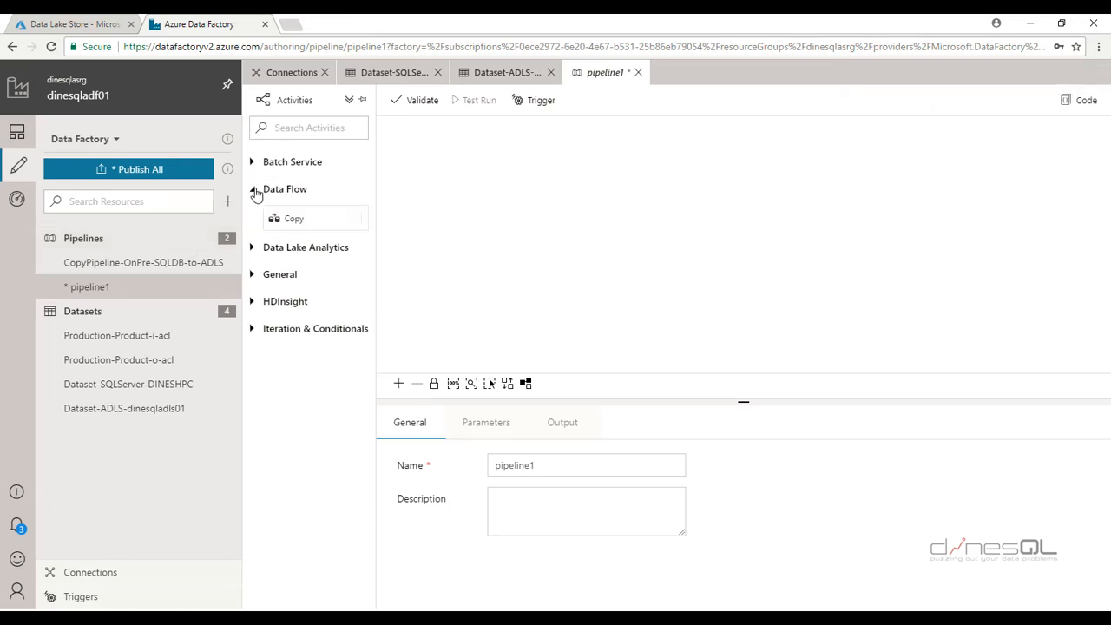
left_click(252, 248)
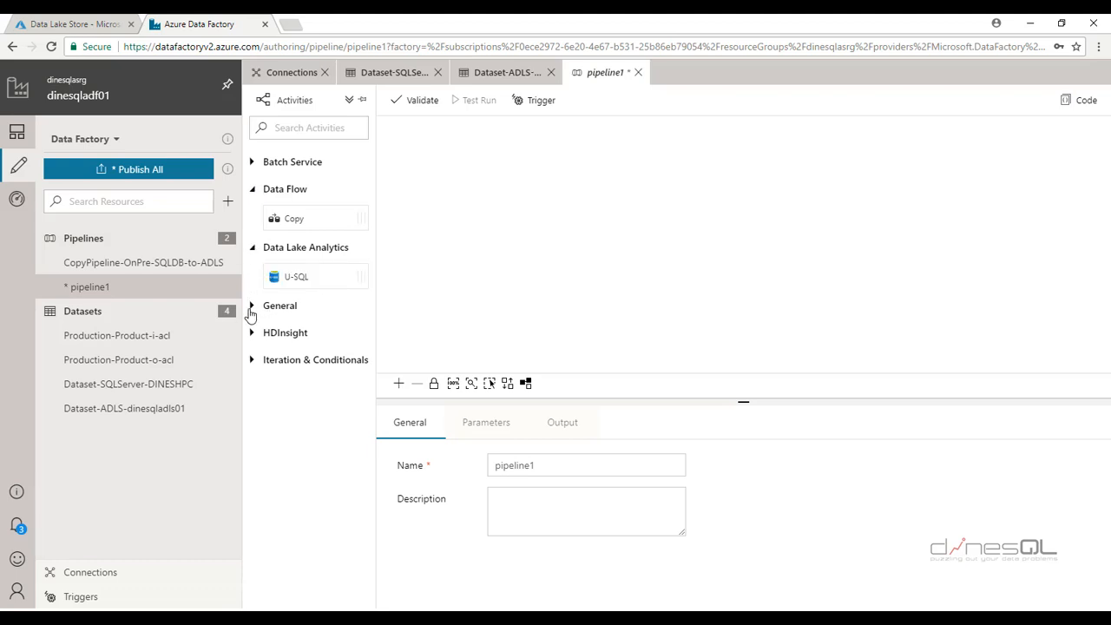
left_click(253, 306)
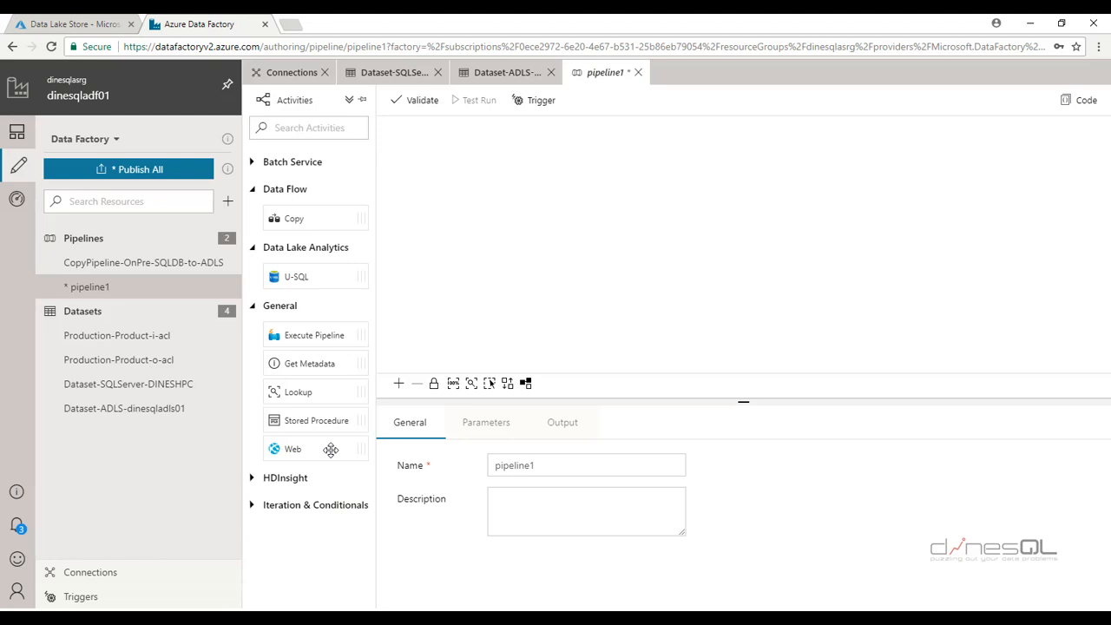
left_click_drag(298, 221, 530, 174)
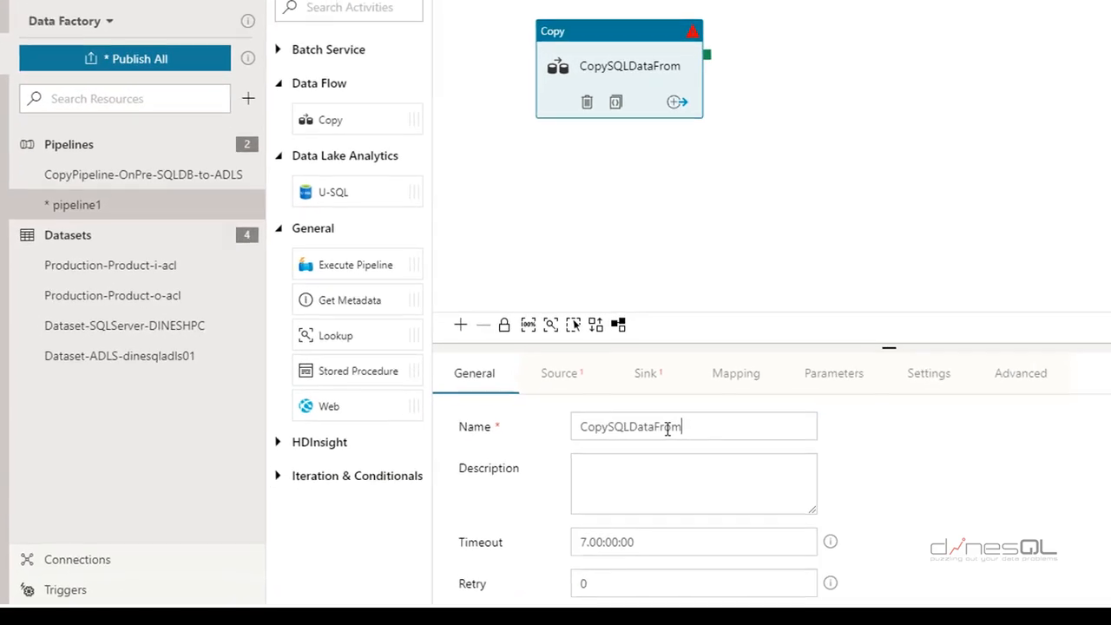
Rename the Copy activity to CopySQLDB-to-ADLS
double_click(565, 467)
type("Cop")
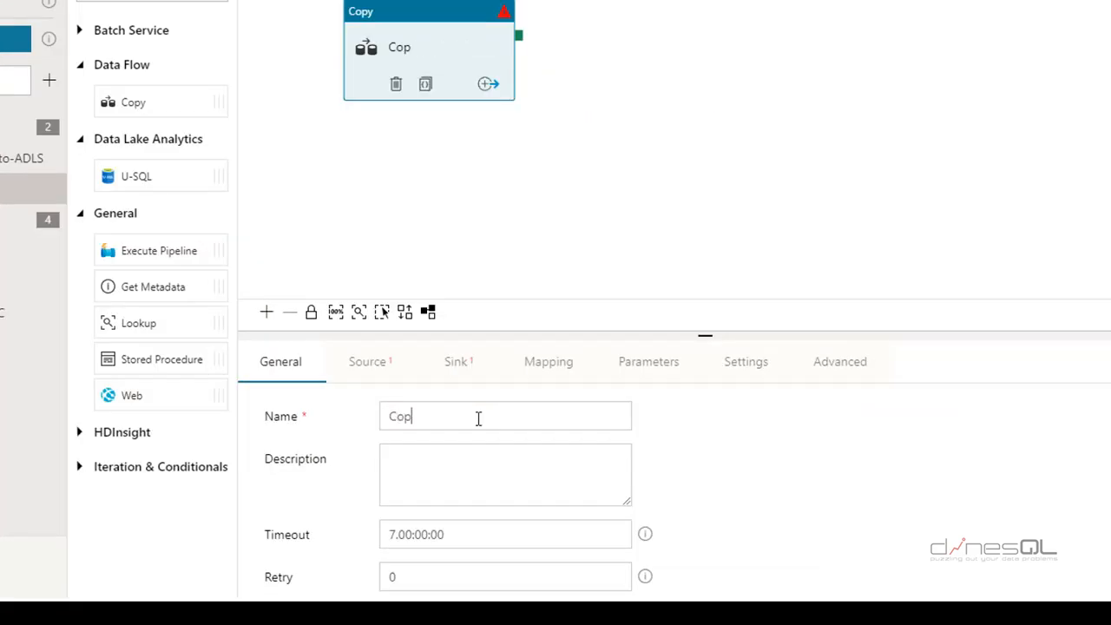
type("ySQLDBto")
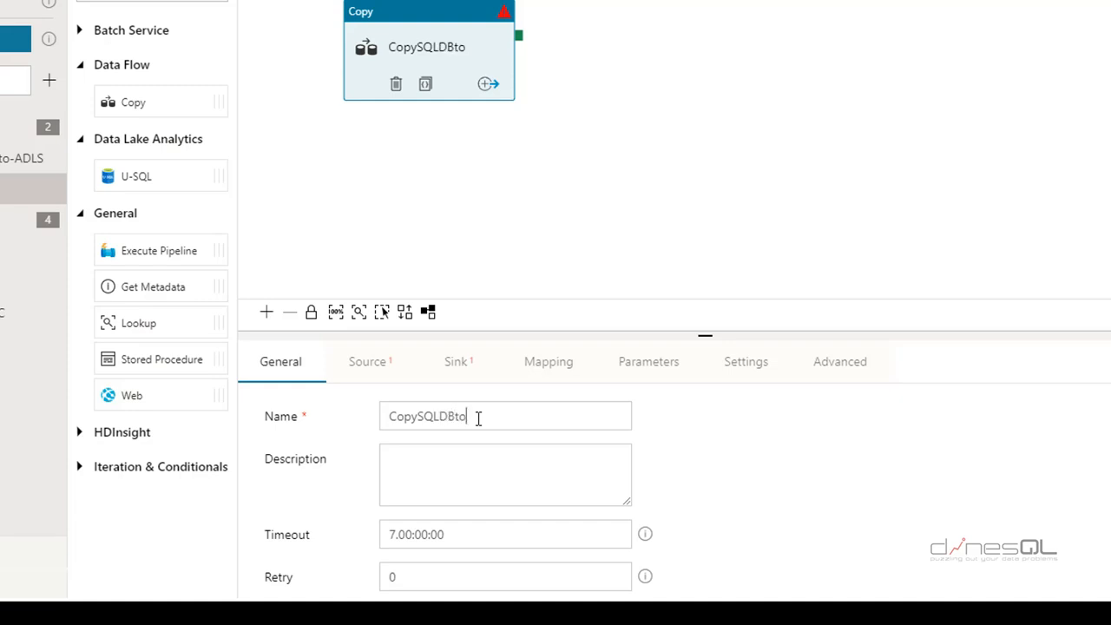
key("BackSpace")
key("BackSpace")
type("-to-ADLS")
scroll(649, 510, "down", 1)
scroll(649, 512, "up", 1)
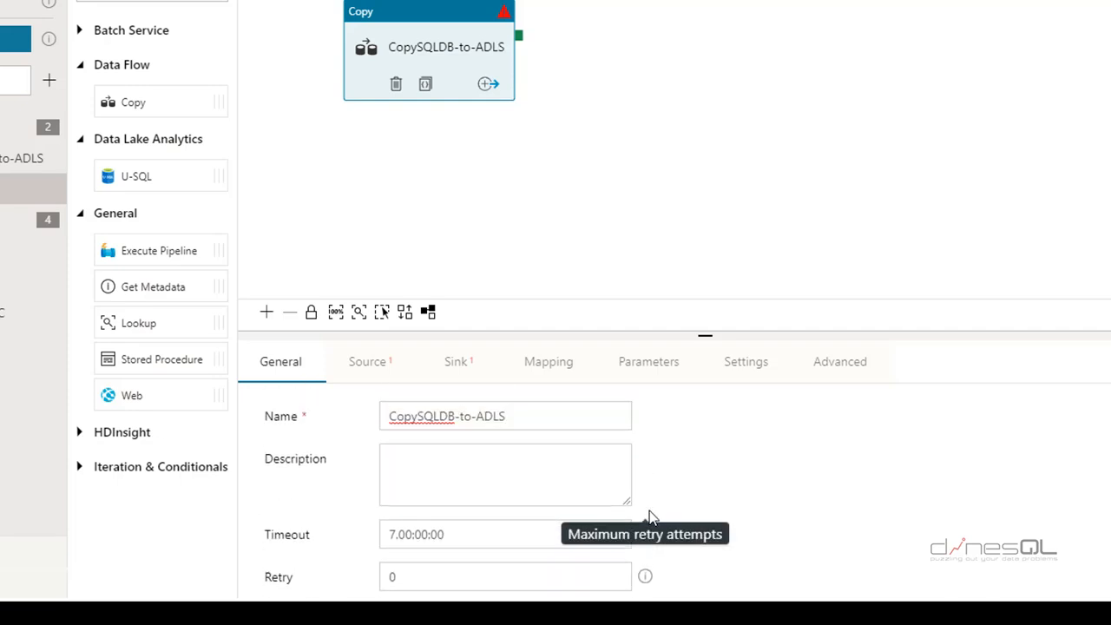
Set the Copy activity's source to Dataset-SQLServer-DINESHPC in Query mode and bring up the Notepad query
left_click(375, 364)
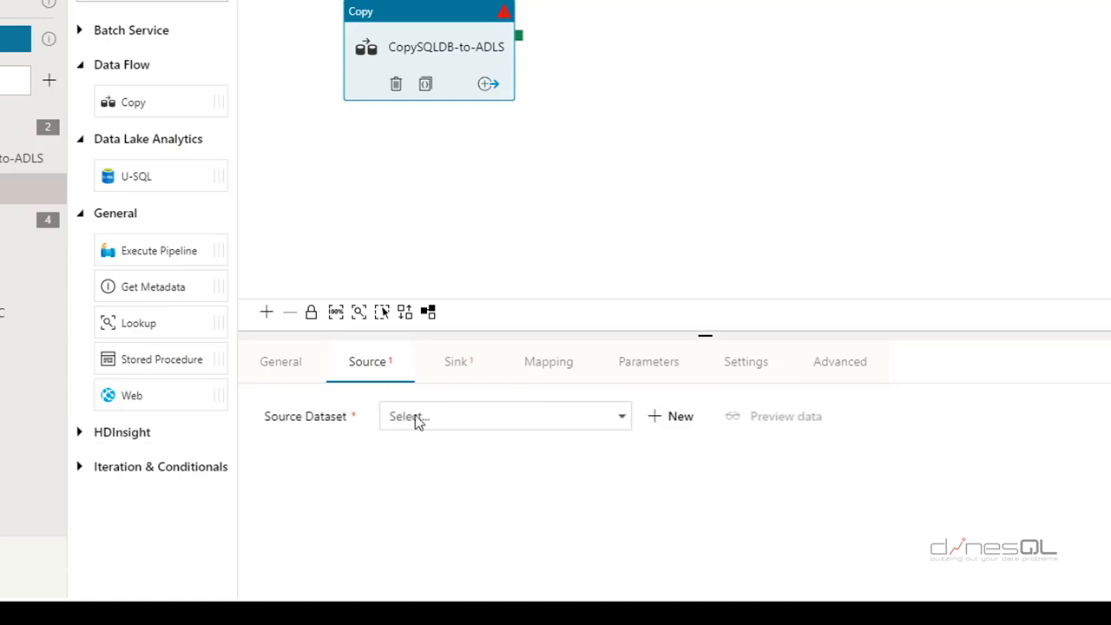
left_click(625, 422)
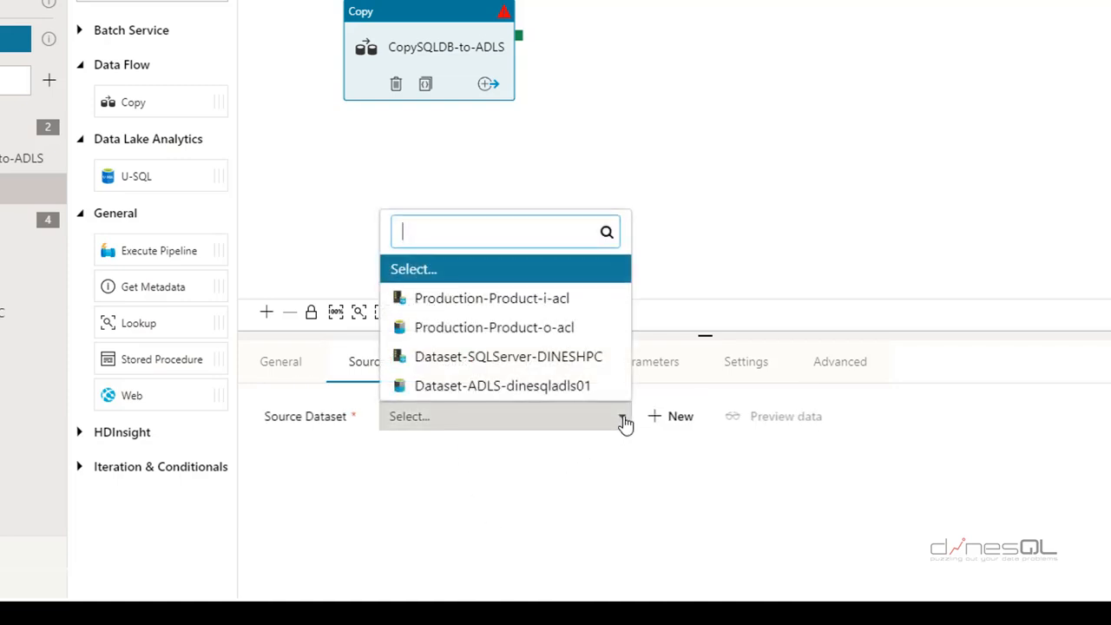
left_click(518, 362)
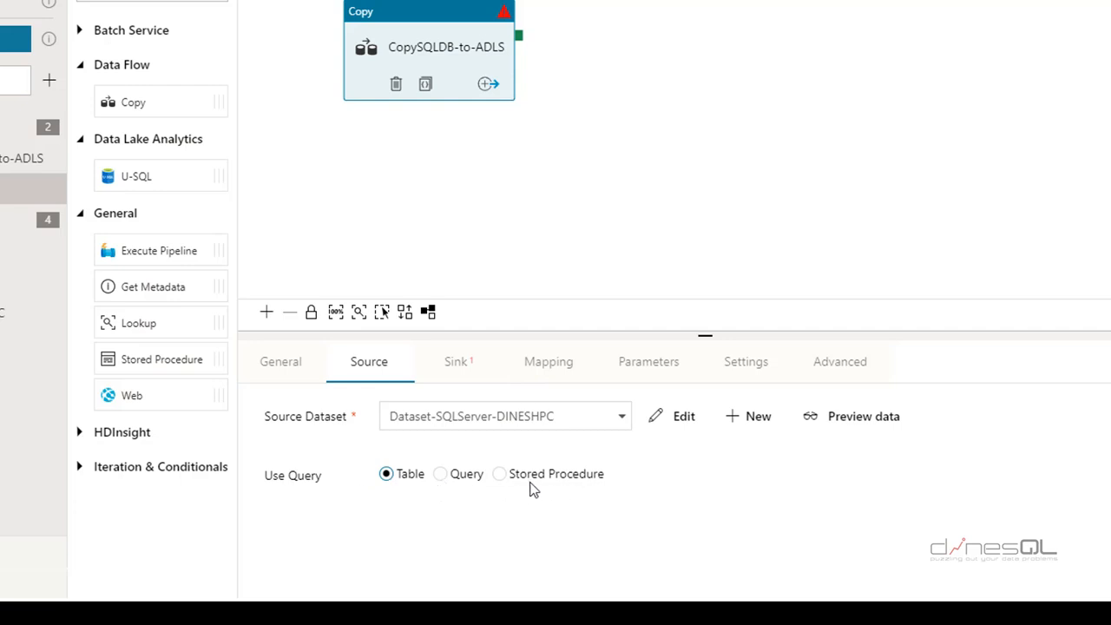
left_click(442, 474)
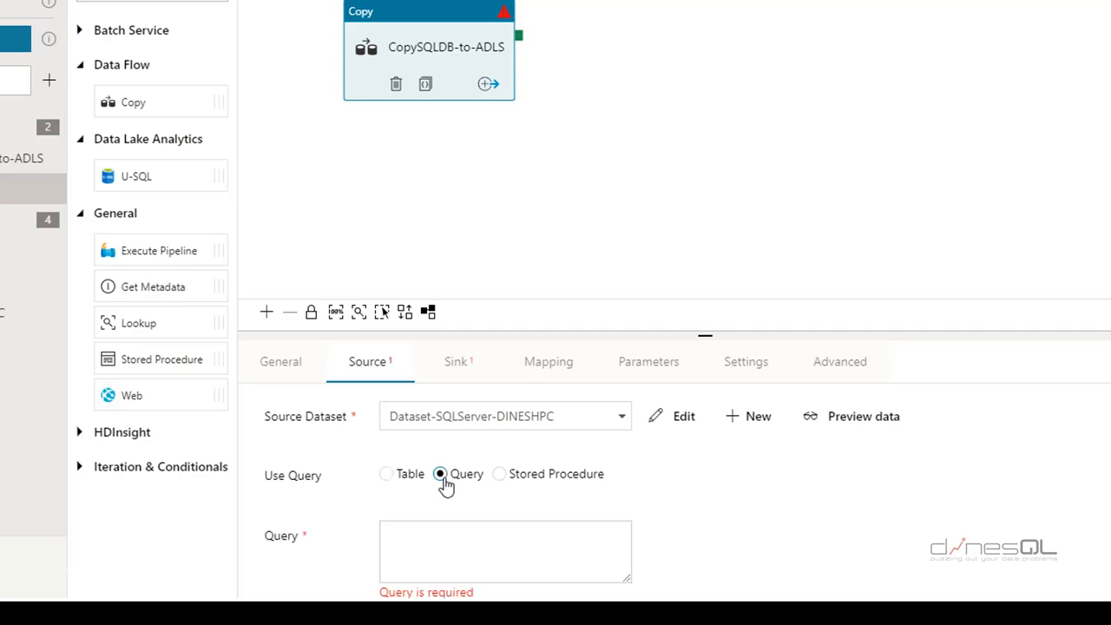
left_click(451, 547)
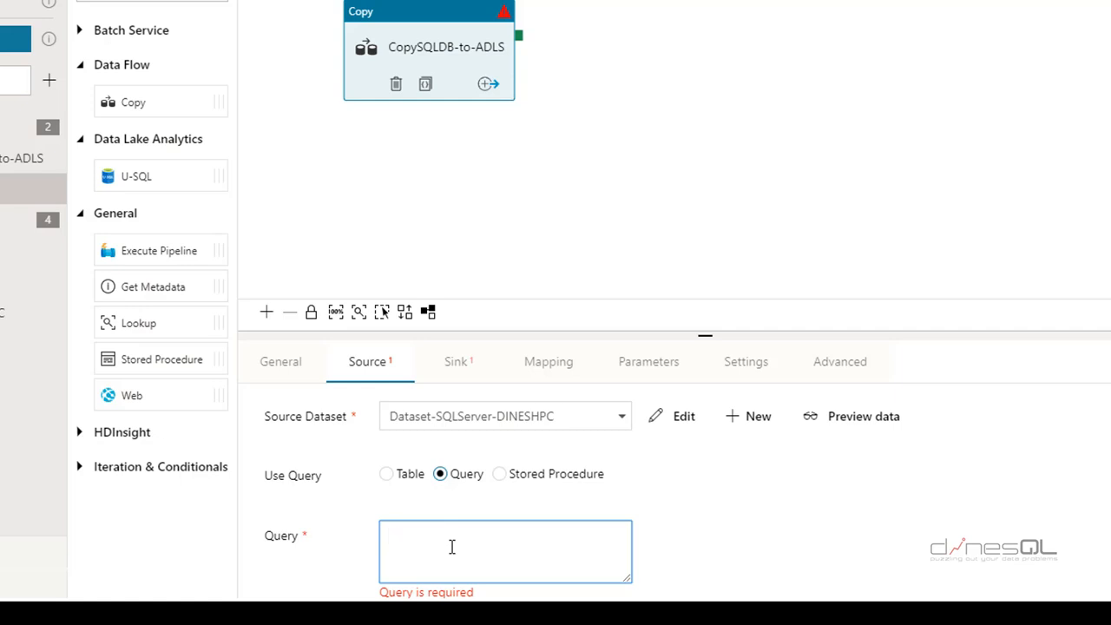
key("alt+Tab")
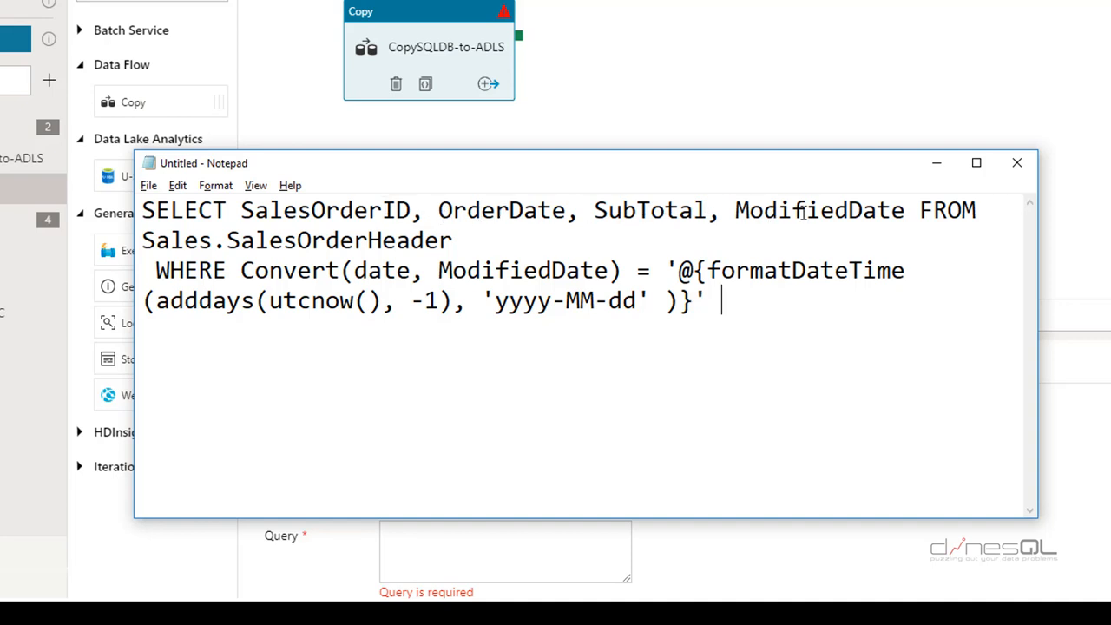
Highlight the query's Sales.SalesOrderHeader table, ModifiedDate filter, utcnow() and yyyy-MM-dd format
left_click_drag(455, 241, 227, 270)
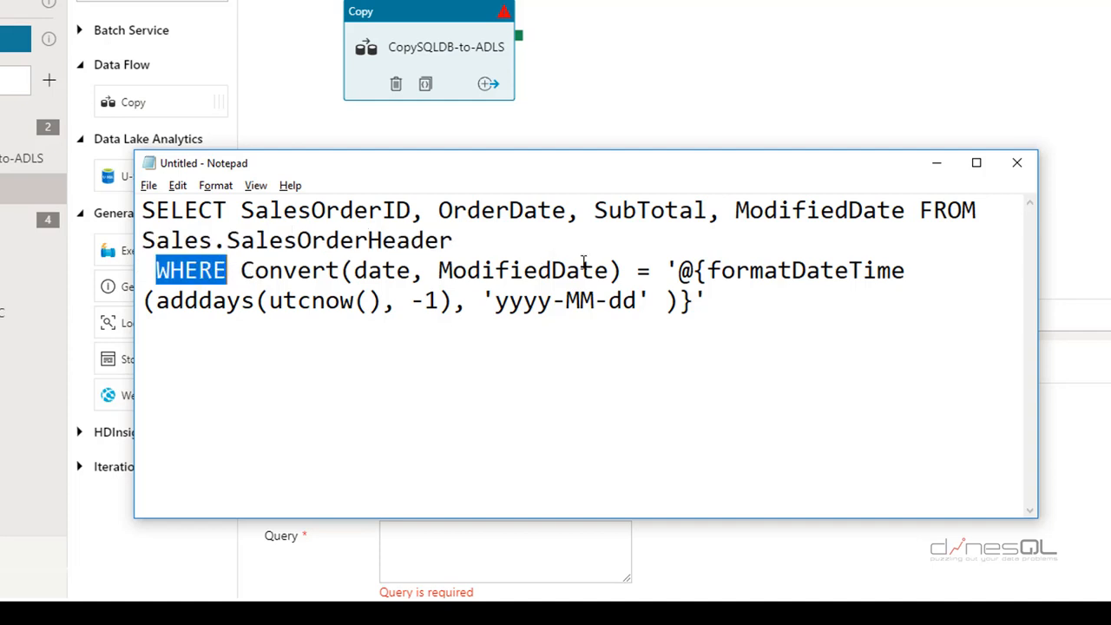
double_click(563, 270)
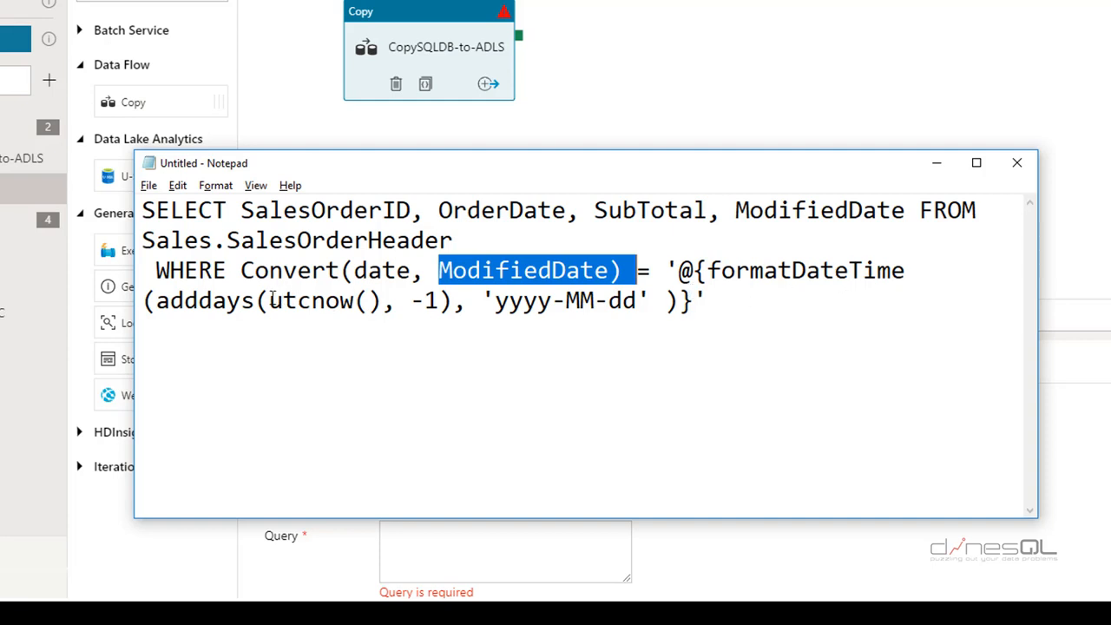
left_click_drag(269, 299, 382, 302)
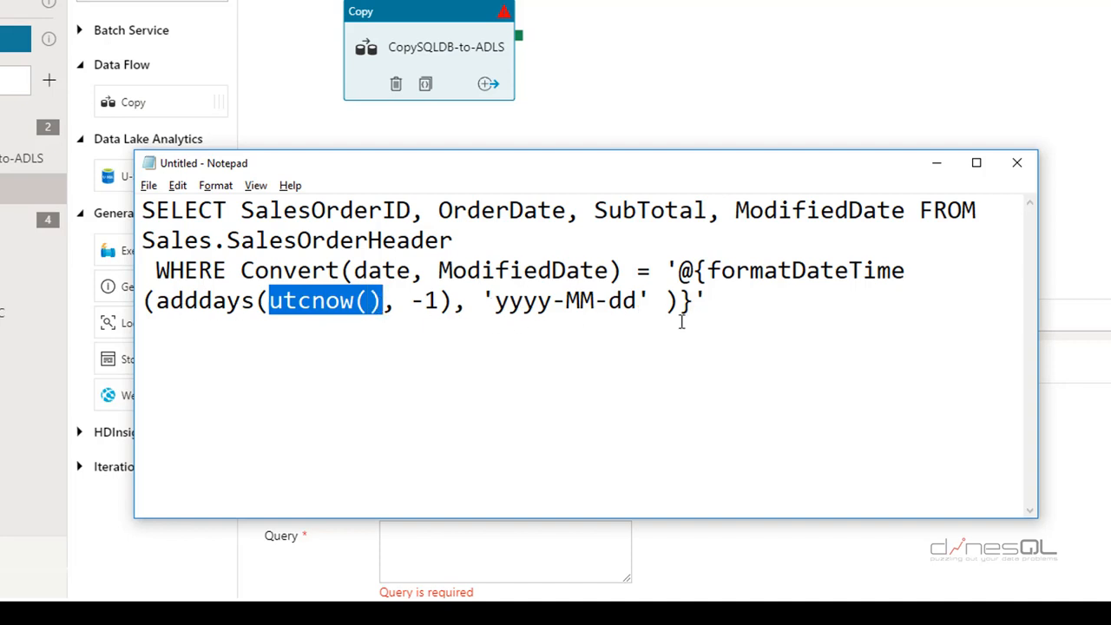
left_click_drag(495, 300, 640, 299)
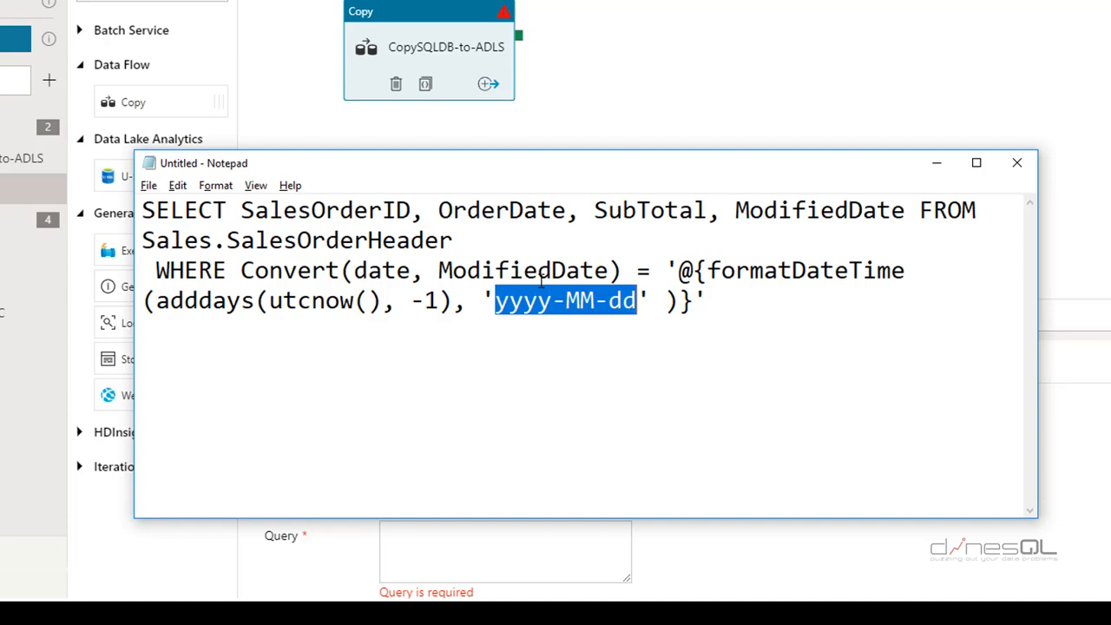
Select the whole query and return to the Copy activity in Data Factory
left_click_drag(754, 322, 117, 202)
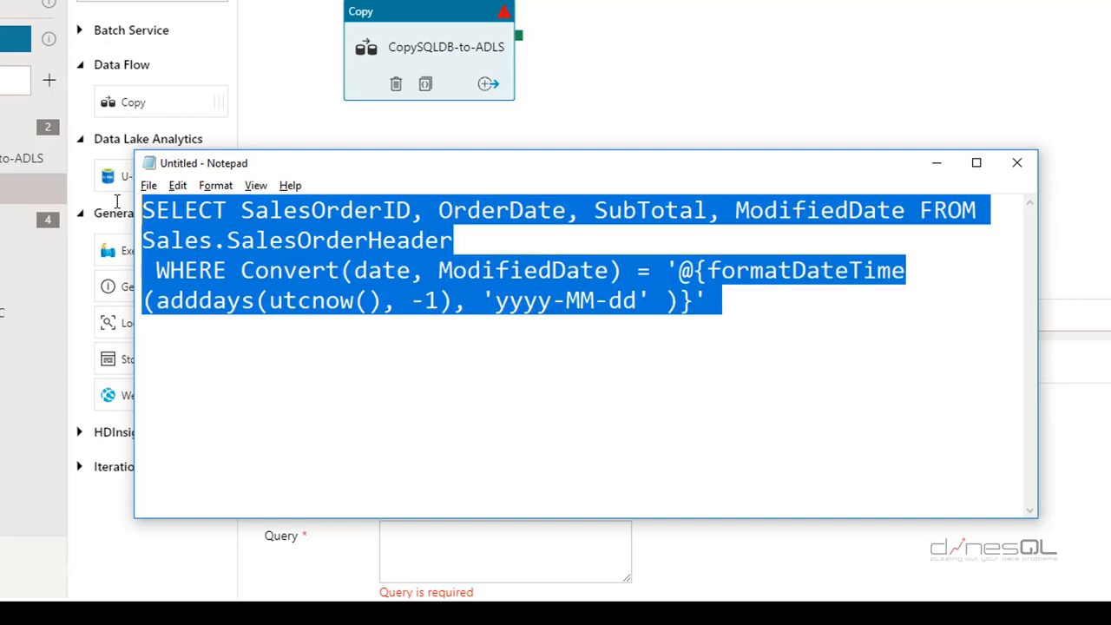
left_click(562, 122)
left_click(434, 475)
Paste the date-filtered SQL query into the Copy activity's source Query box
left_click(411, 29)
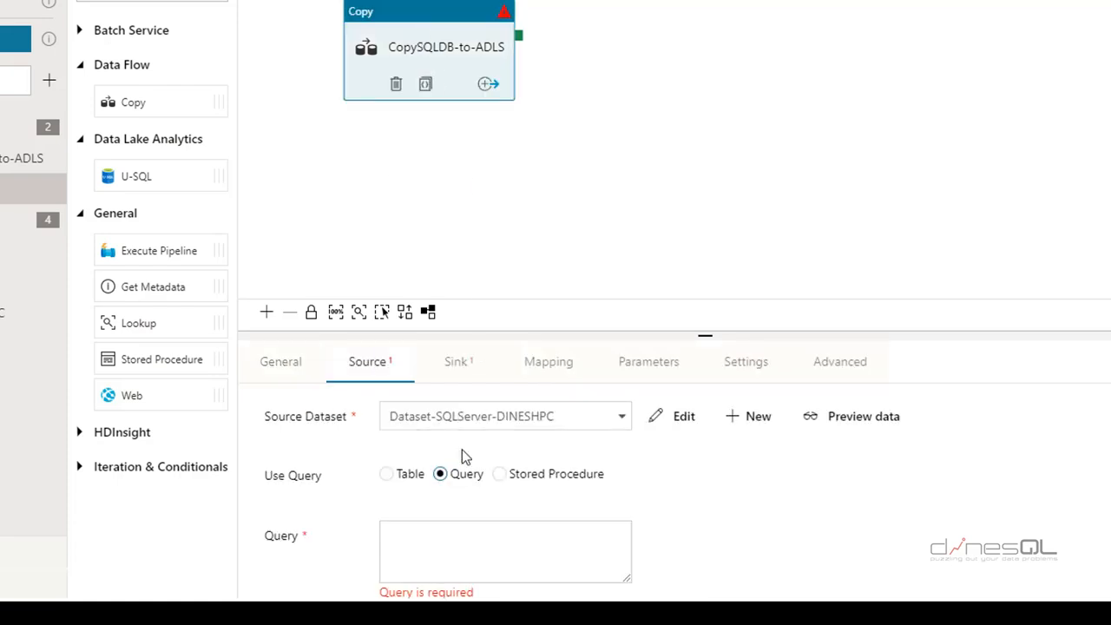
left_click(426, 535)
key("ctrl+v")
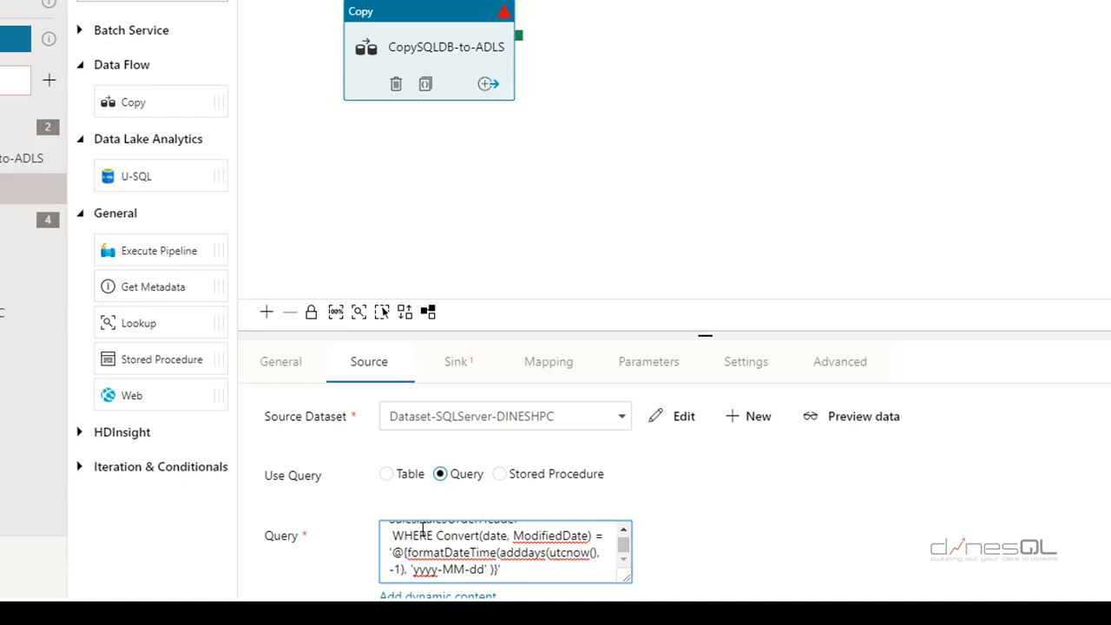
Set the Copy activity's sink dataset to Dataset-ADLS-dinesqladls01
left_click(458, 362)
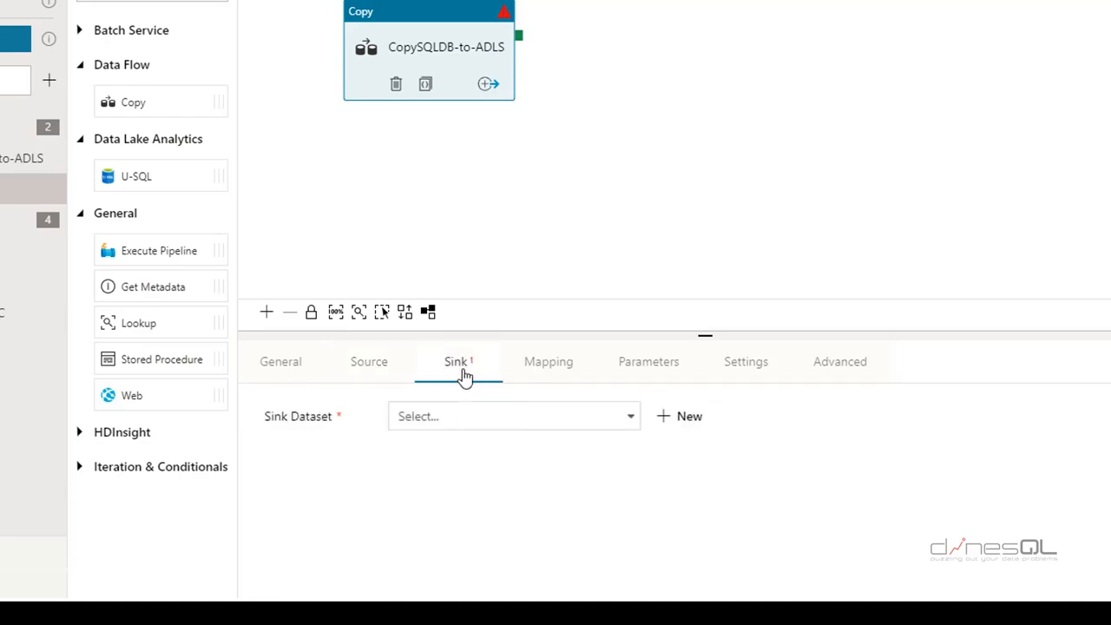
left_click(568, 427)
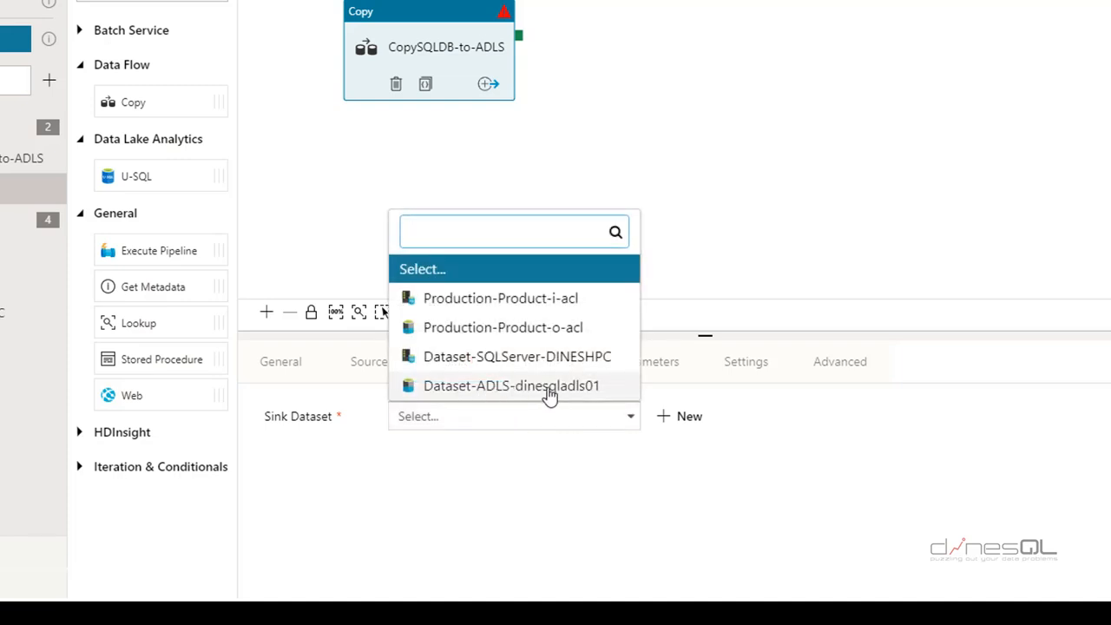
left_click(594, 393)
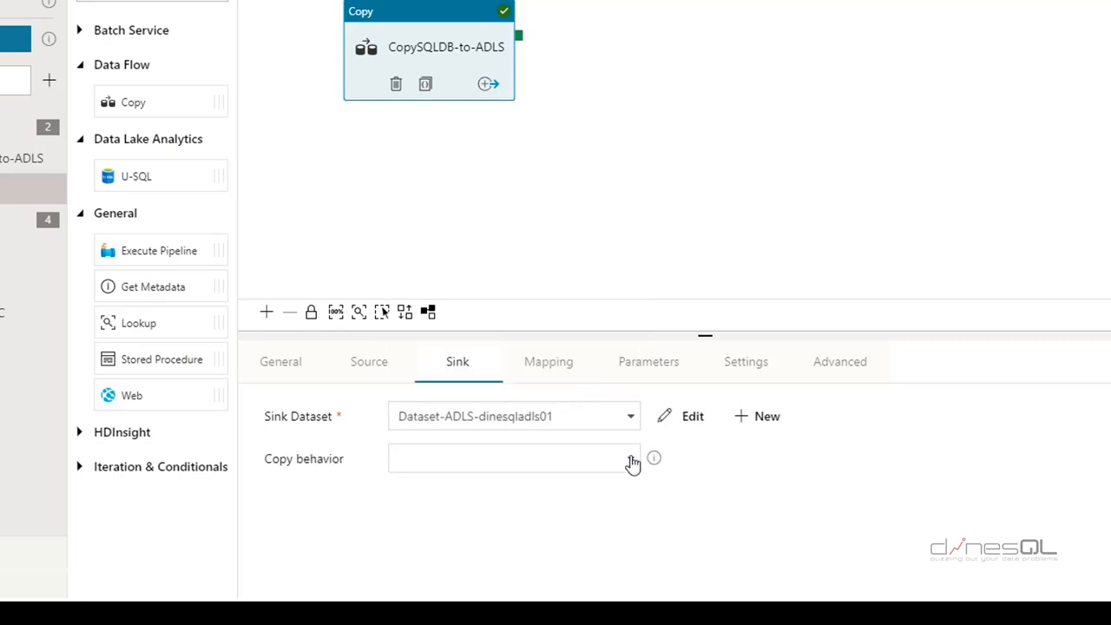
Publish pipeline1 and switch to the Azure portal's Data Lake Store list
left_click(548, 363)
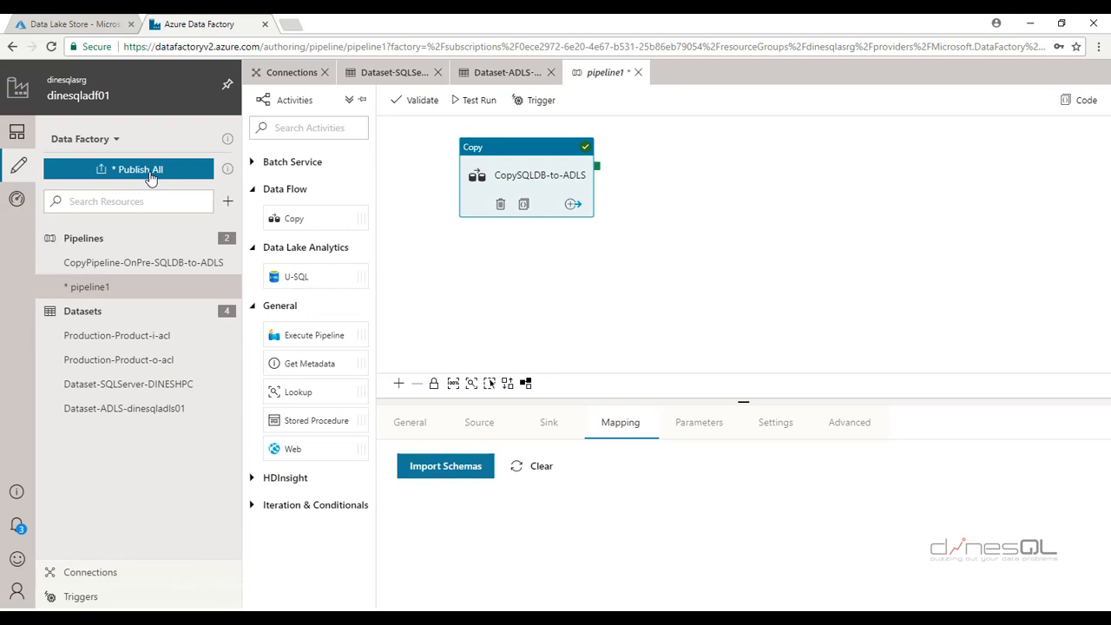
left_click(151, 177)
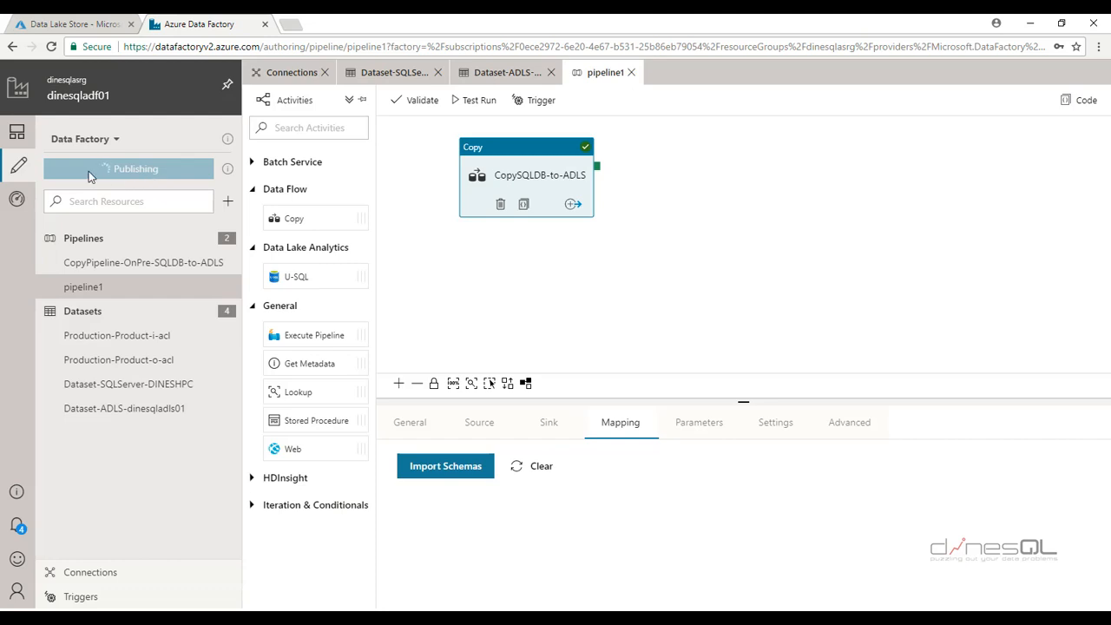
left_click(70, 24)
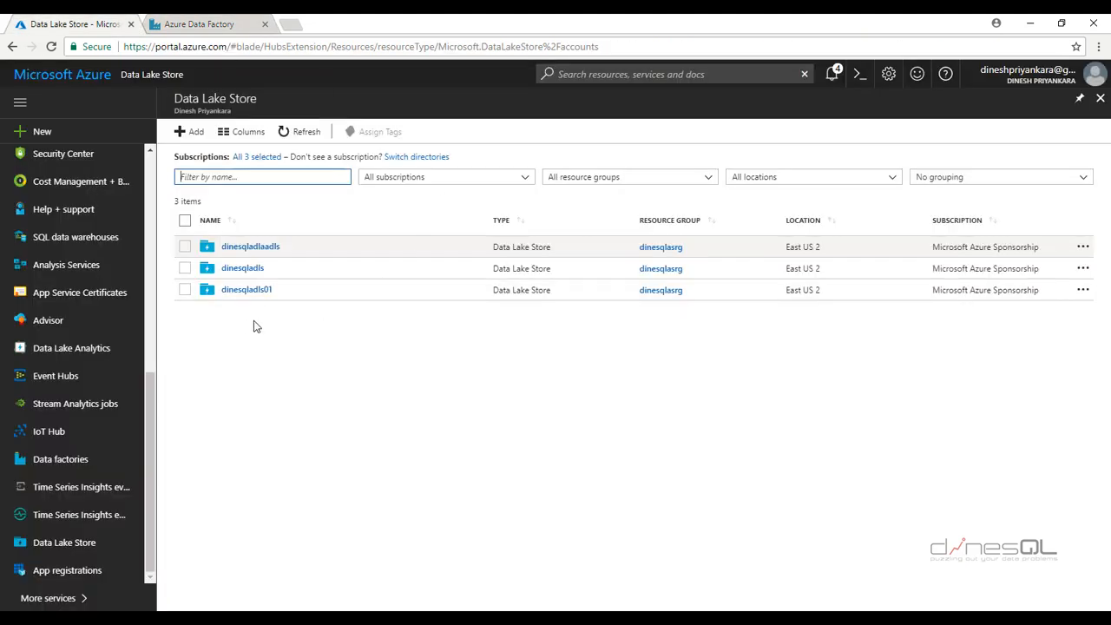
Browse dinesqladls01's files in Data Explorer, then return to pipeline1's properties in Data Factory
left_click(253, 295)
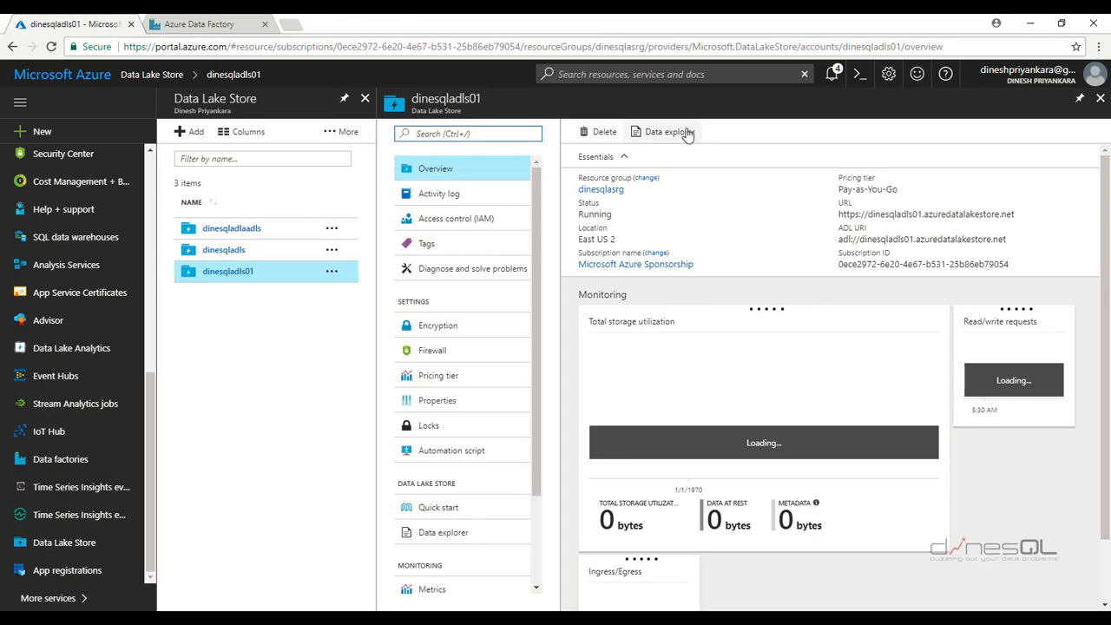
left_click(687, 135)
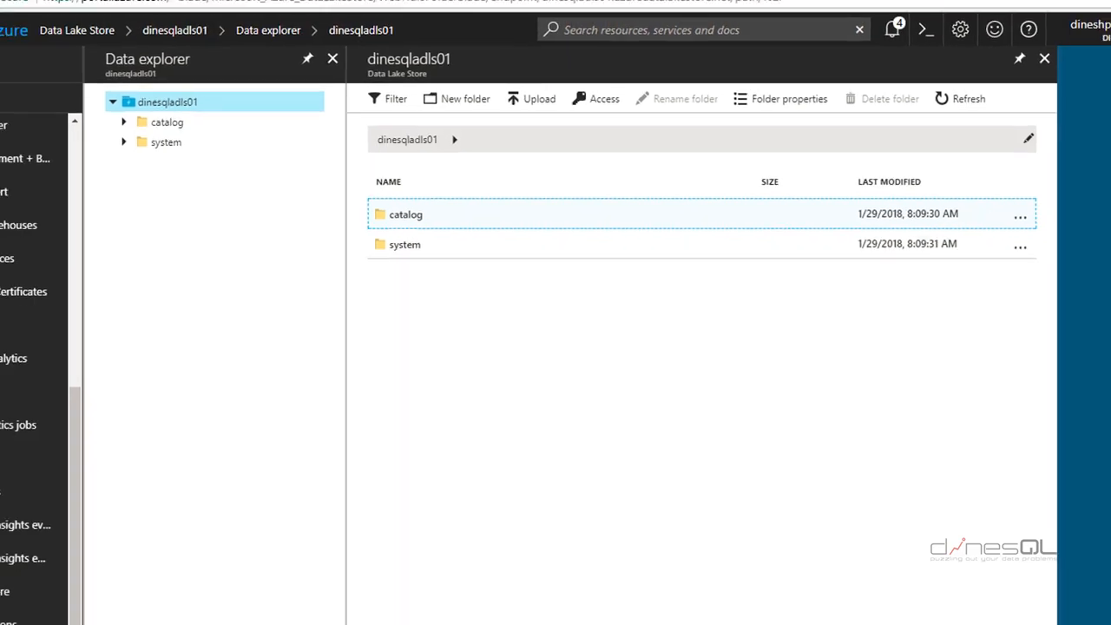
left_click(205, 25)
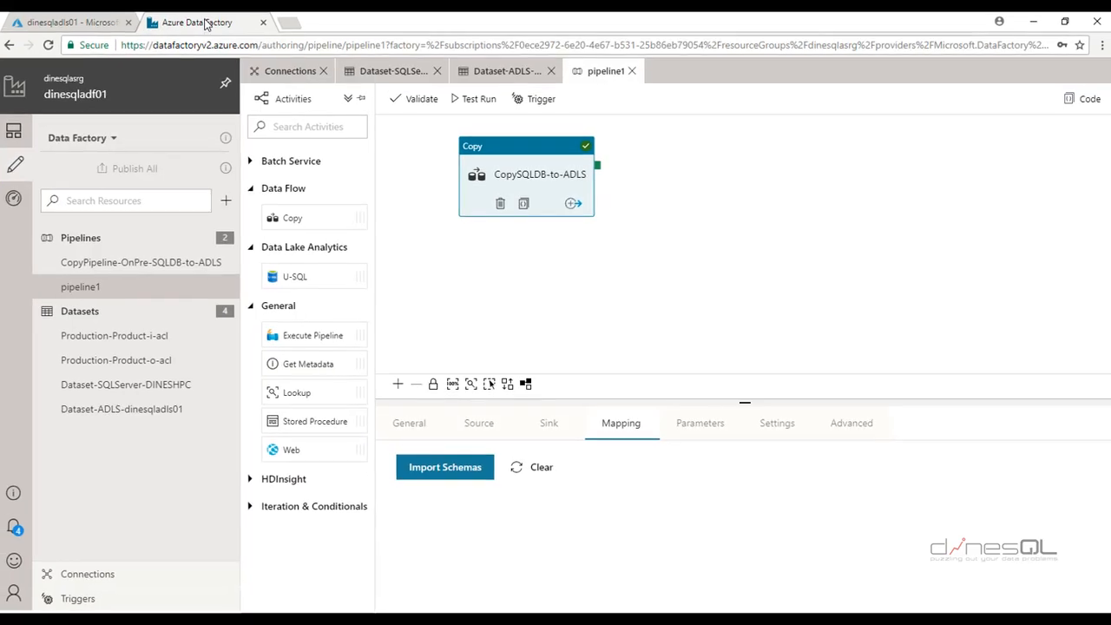
left_click(775, 265)
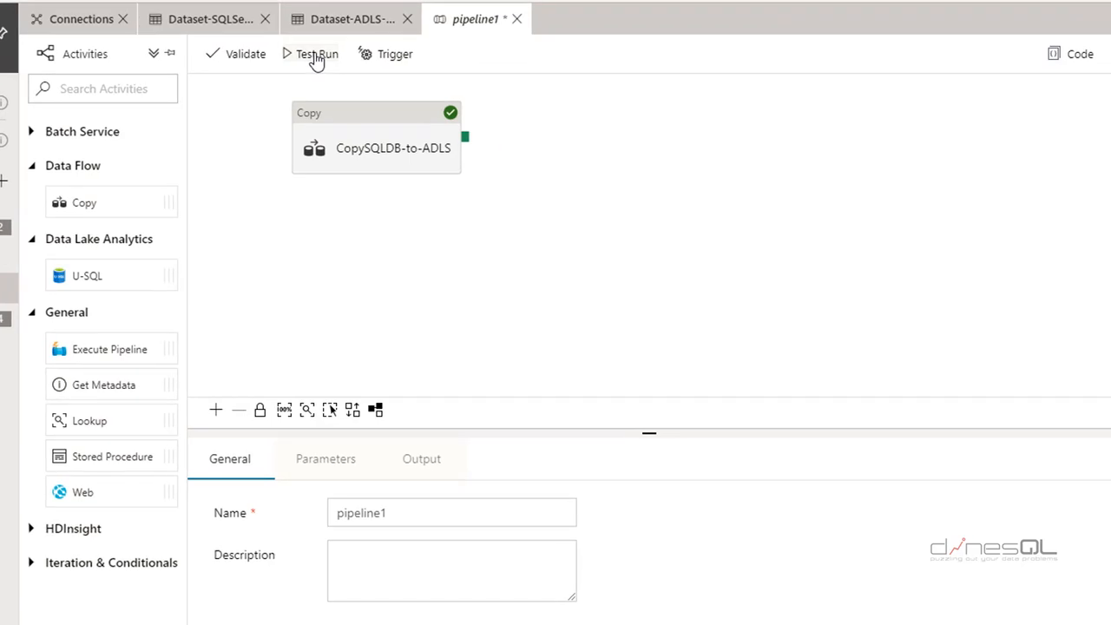
Test-run pipeline1 and refresh the output until CopySQLDB-to-ADLS shows Succeeded
left_click(315, 55)
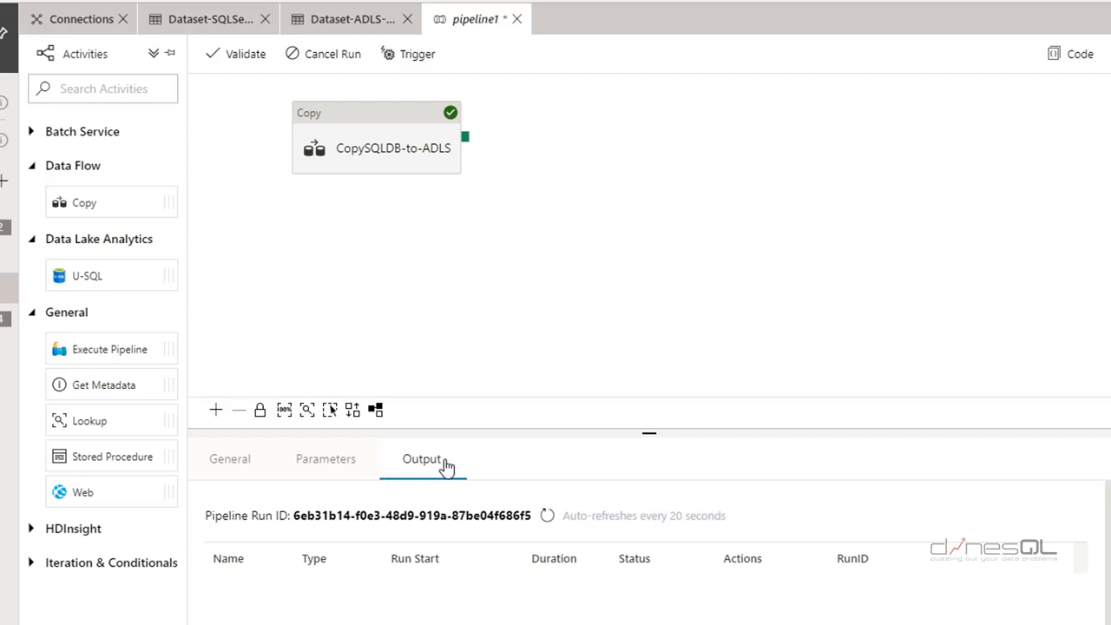
left_click(548, 515)
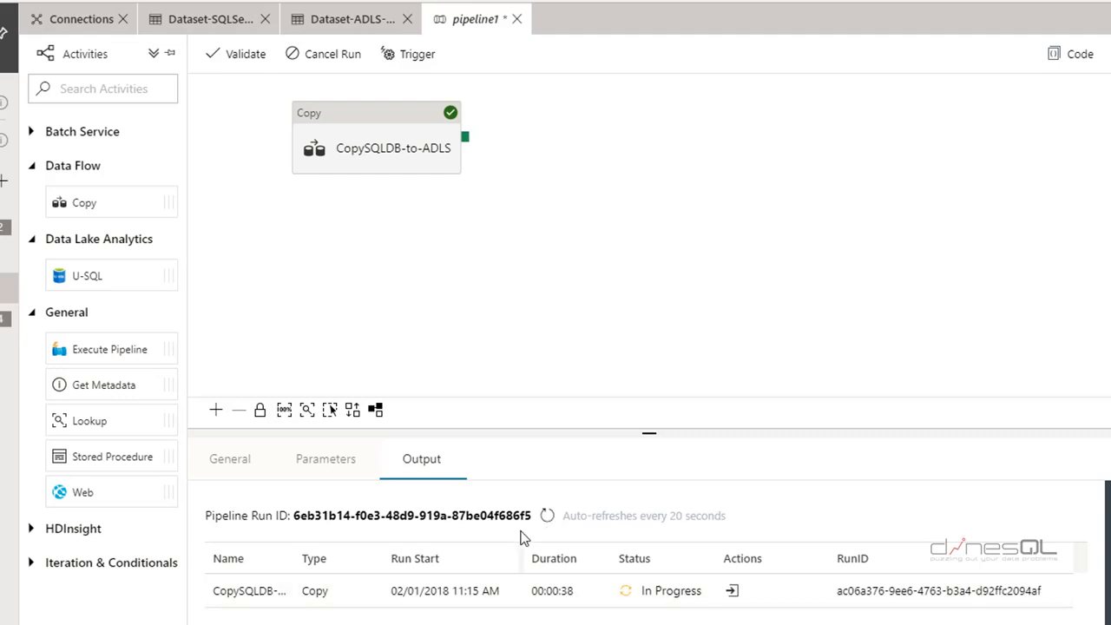
left_click(547, 515)
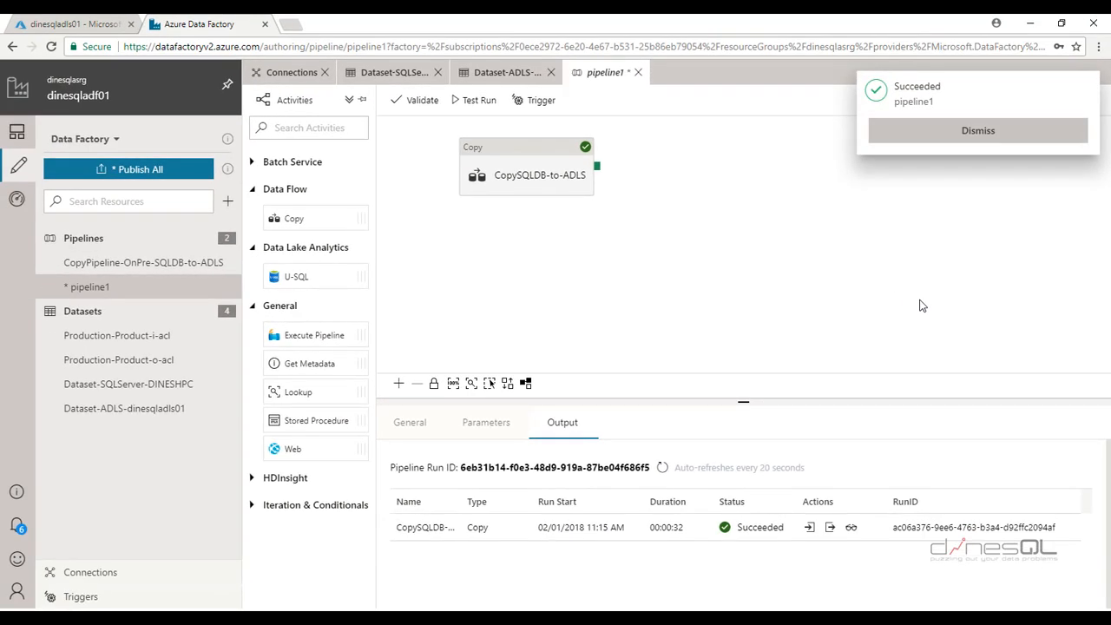
left_click(84, 25)
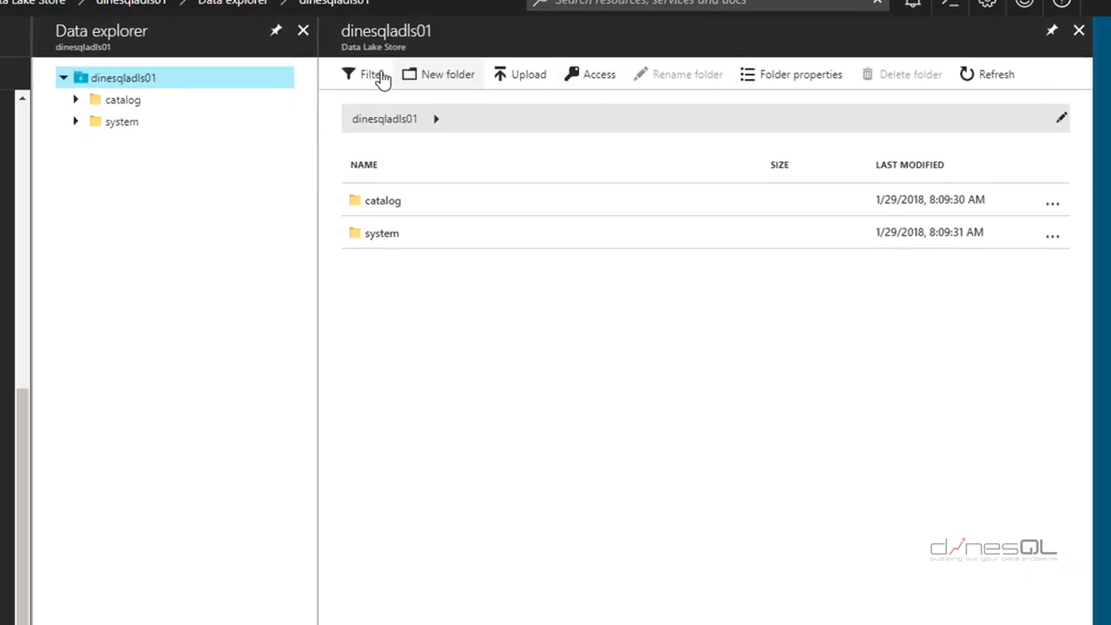
Refresh Data Lake Store and preview the sales file in 2018 > 01 > 31 to check its order rows
left_click(992, 76)
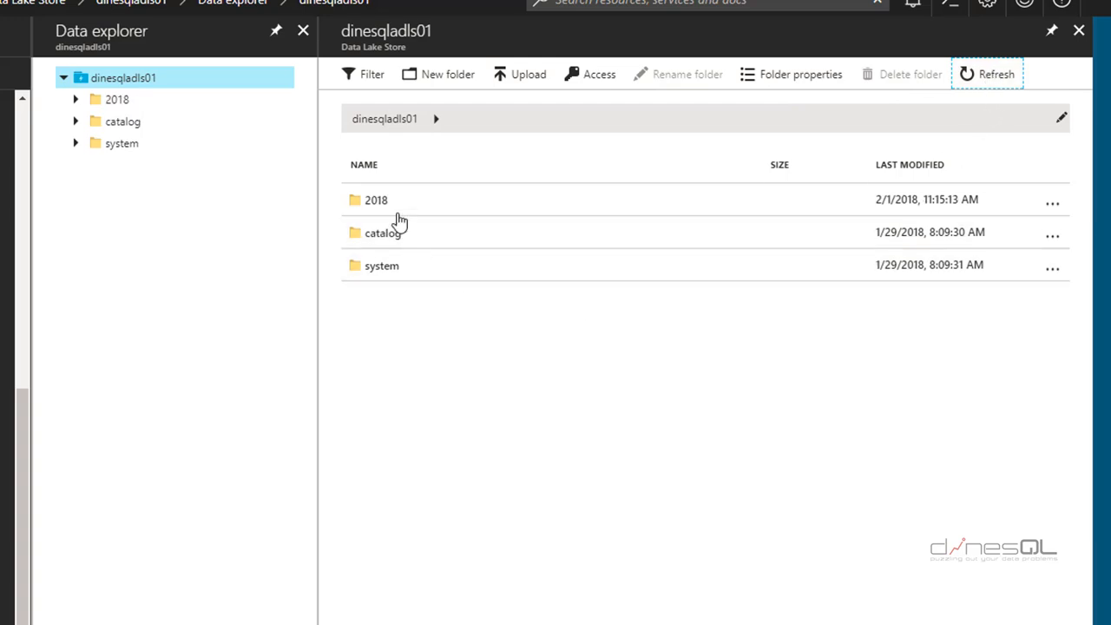
left_click(383, 209)
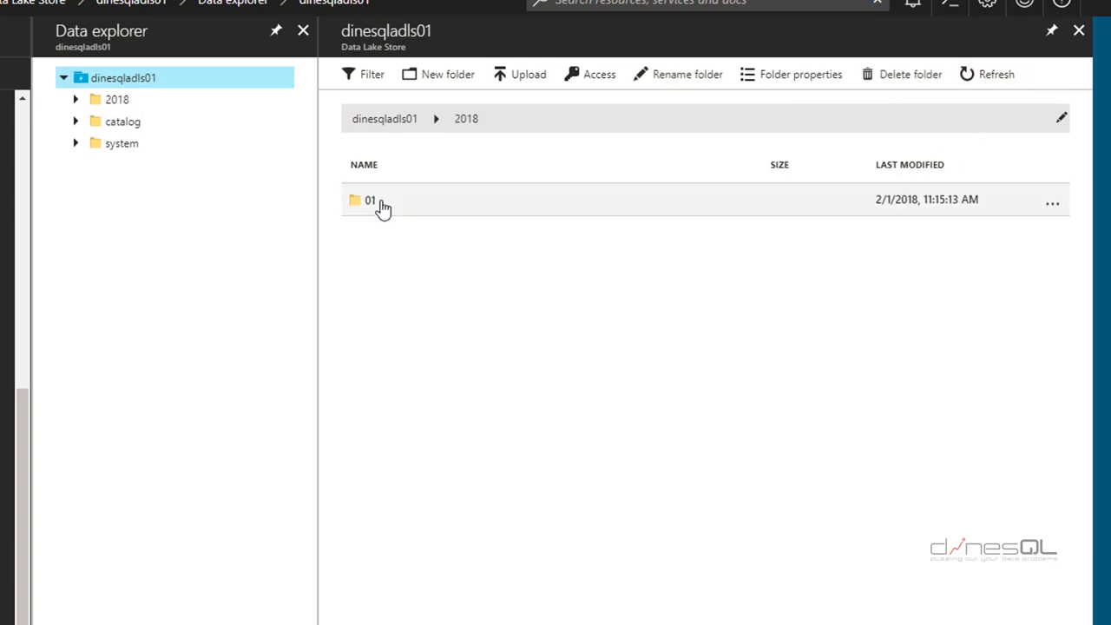
left_click(371, 206)
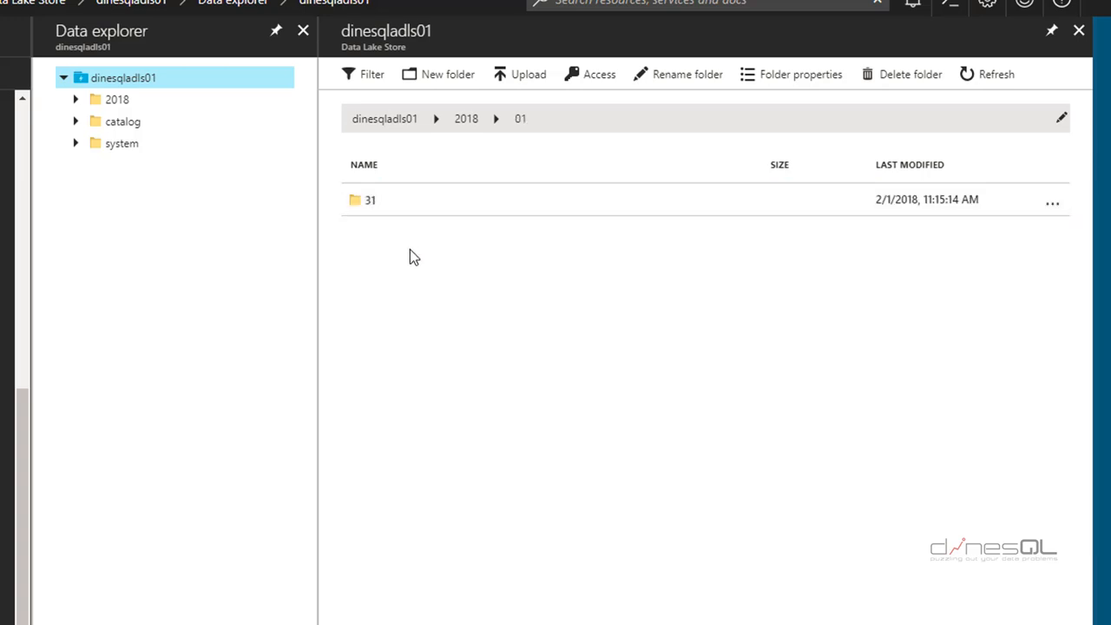
left_click(364, 202)
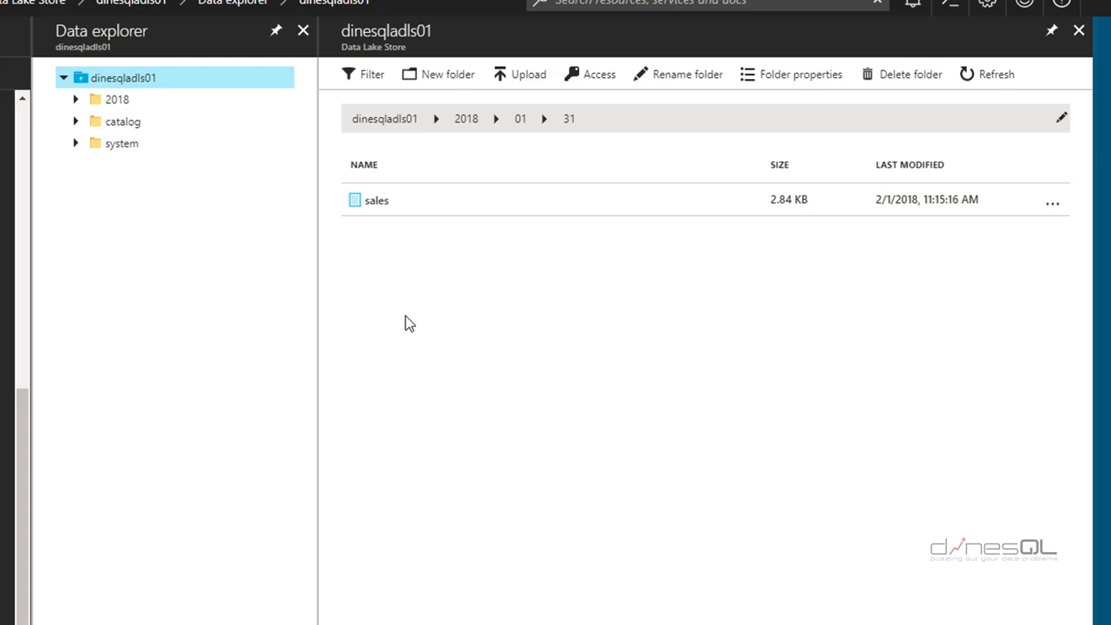
left_click(371, 209)
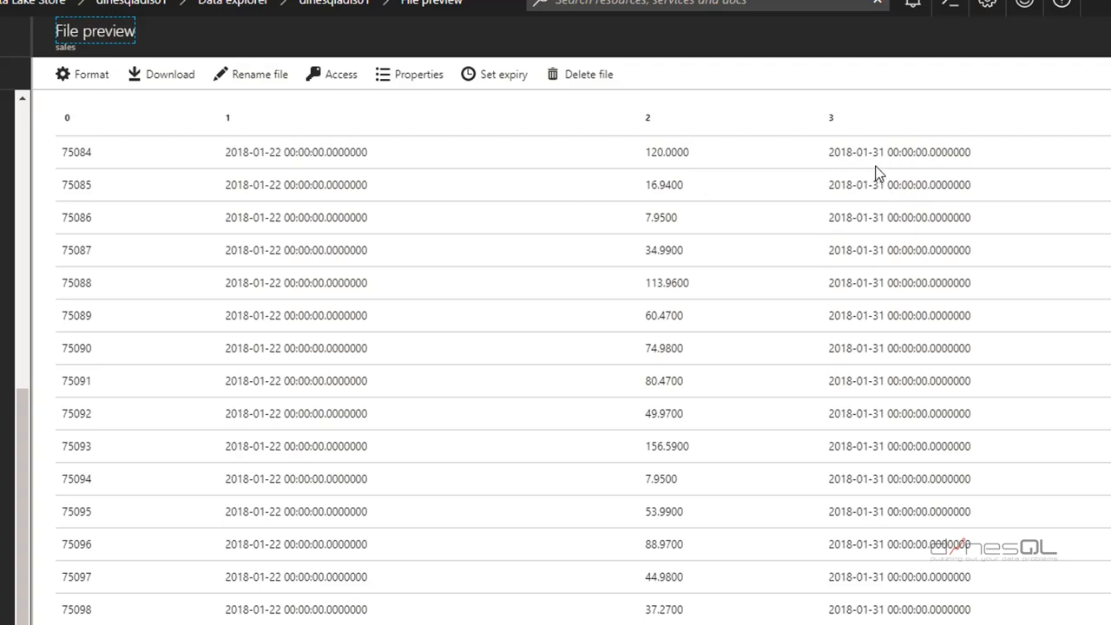
scroll(902, 282, "down", 5)
scroll(903, 286, "down", 2)
scroll(901, 301, "up", 6)
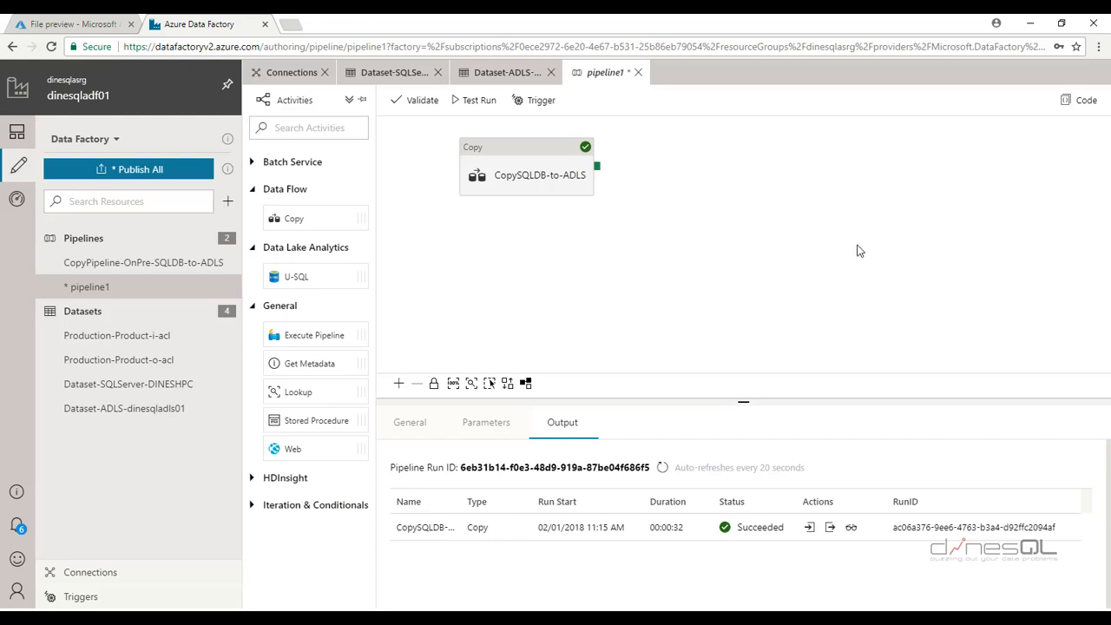
Start a brand-new trigger for pipeline1 from Trigger > New/Edit
left_click(539, 100)
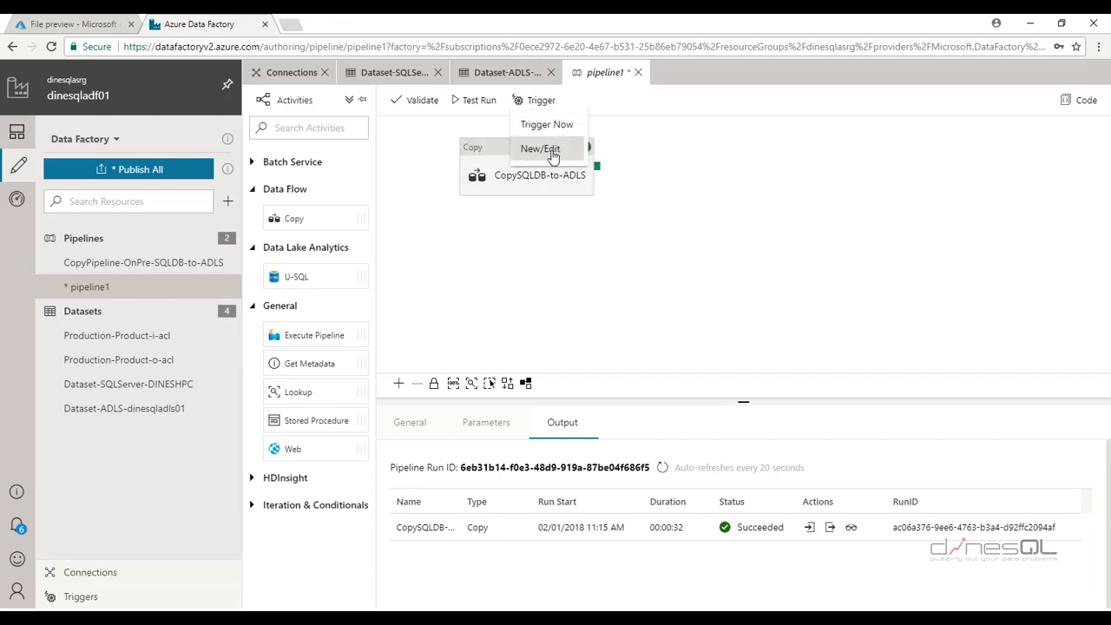
left_click(552, 153)
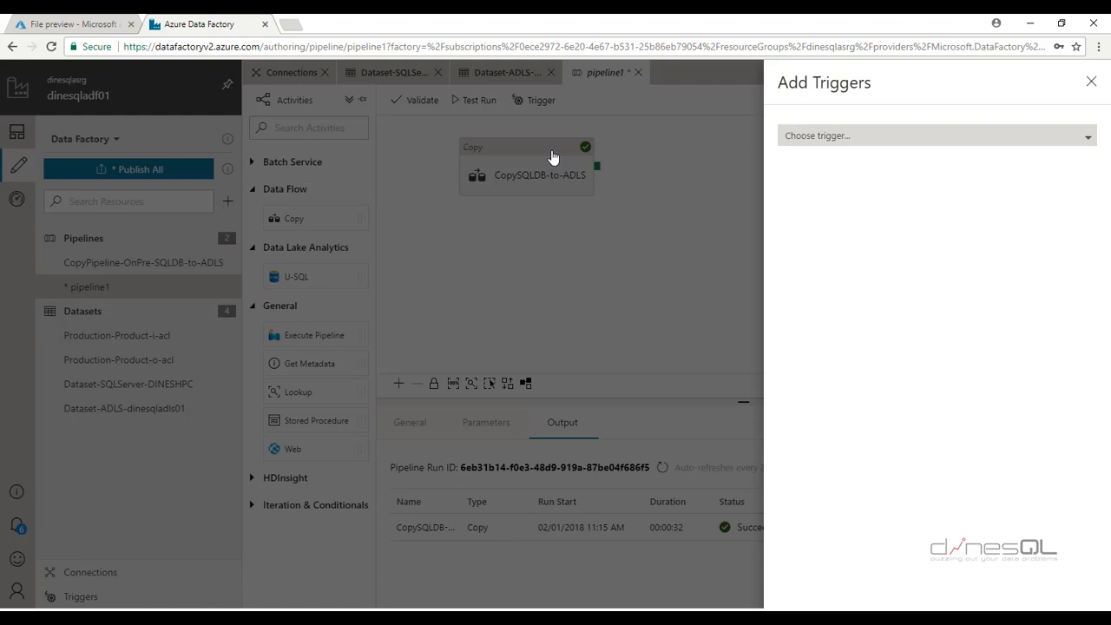
left_click(1014, 137)
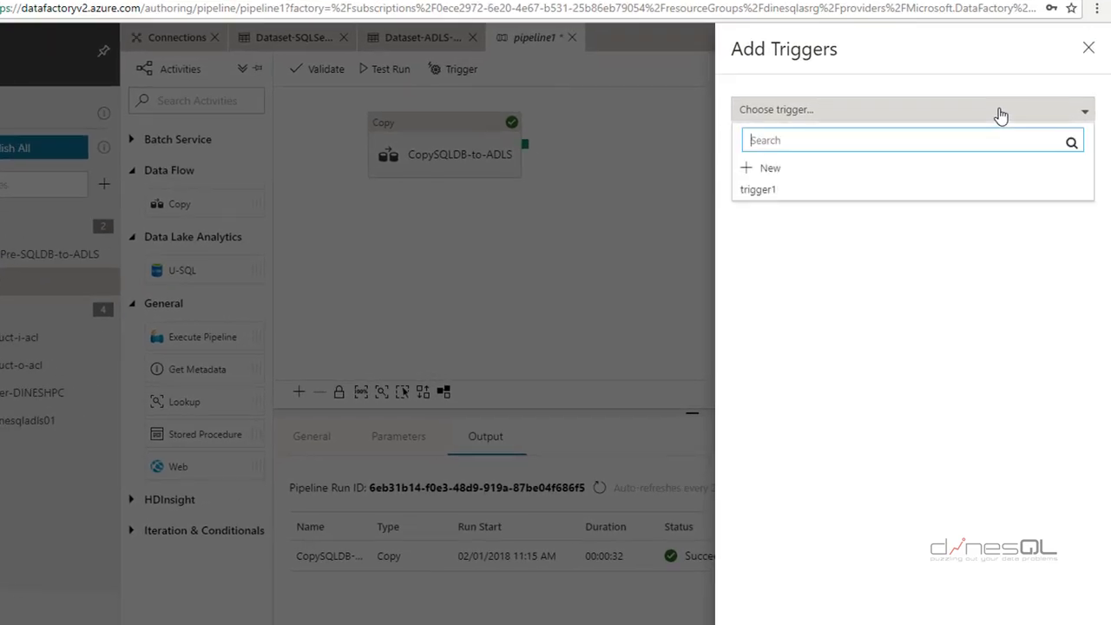
left_click(784, 171)
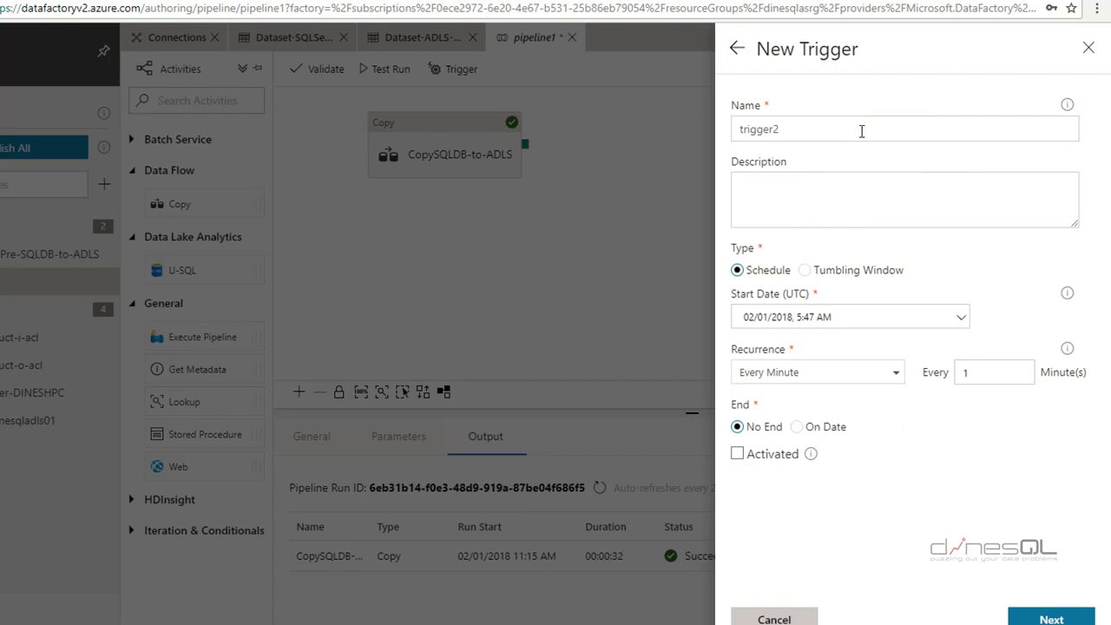
Name the trigger Schedule-SQL-to-ADLS and keep its type as Schedule
double_click(790, 132)
key("BackSpace")
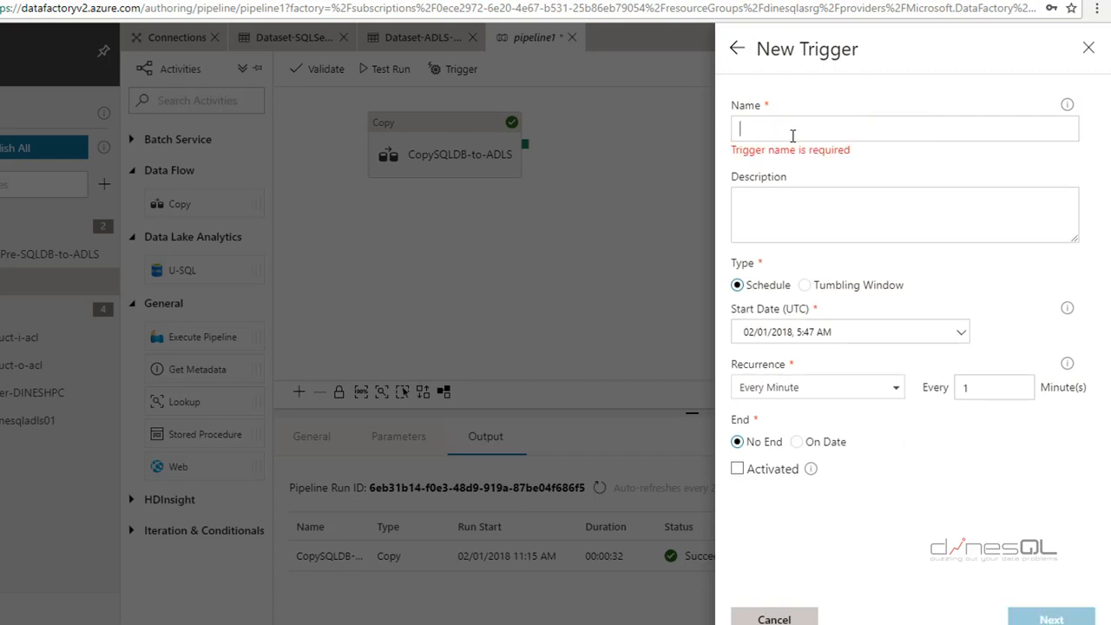
type("Schedule-SQL")
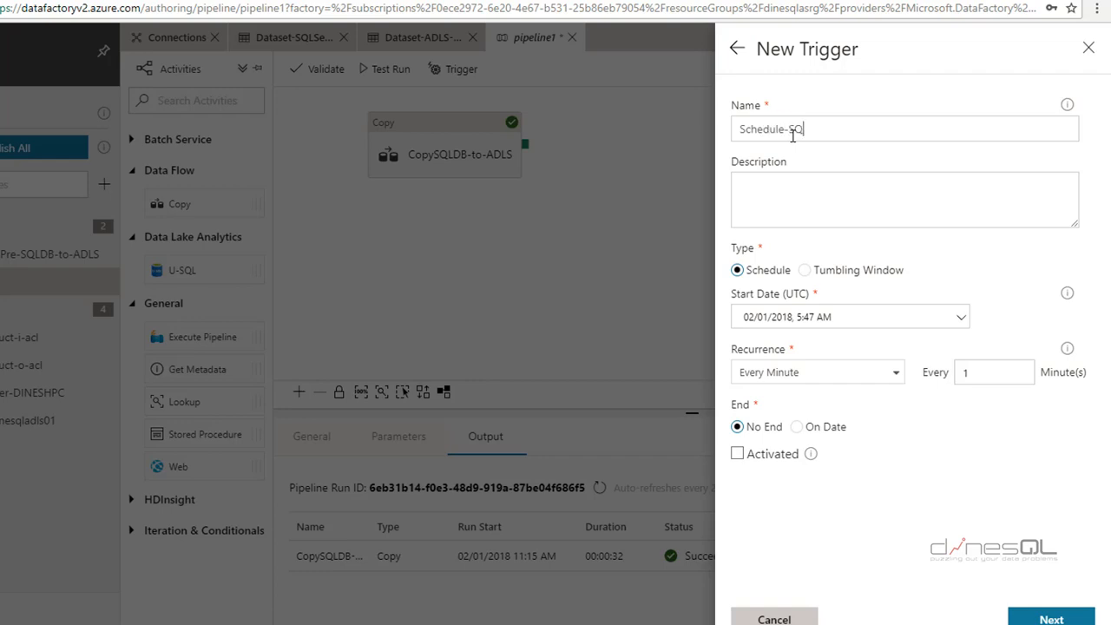
type("-to-ADLS")
left_click(807, 271)
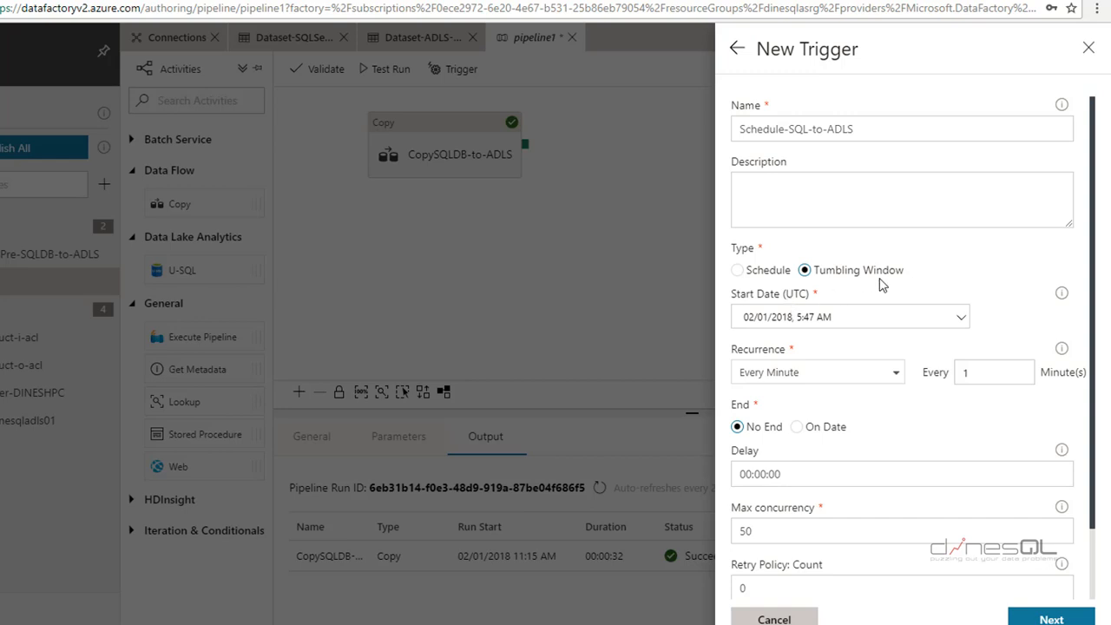
left_click(738, 271)
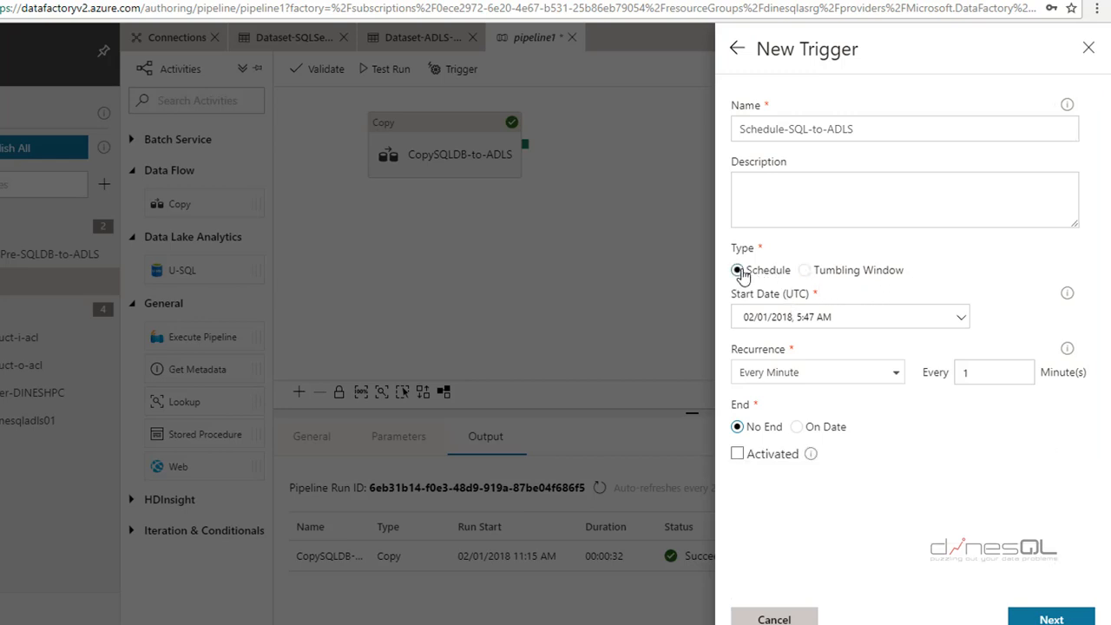
Set Recurrence to Daily with Hours 4 and Minutes 00 (UTC), then continue to parameters
left_click(895, 373)
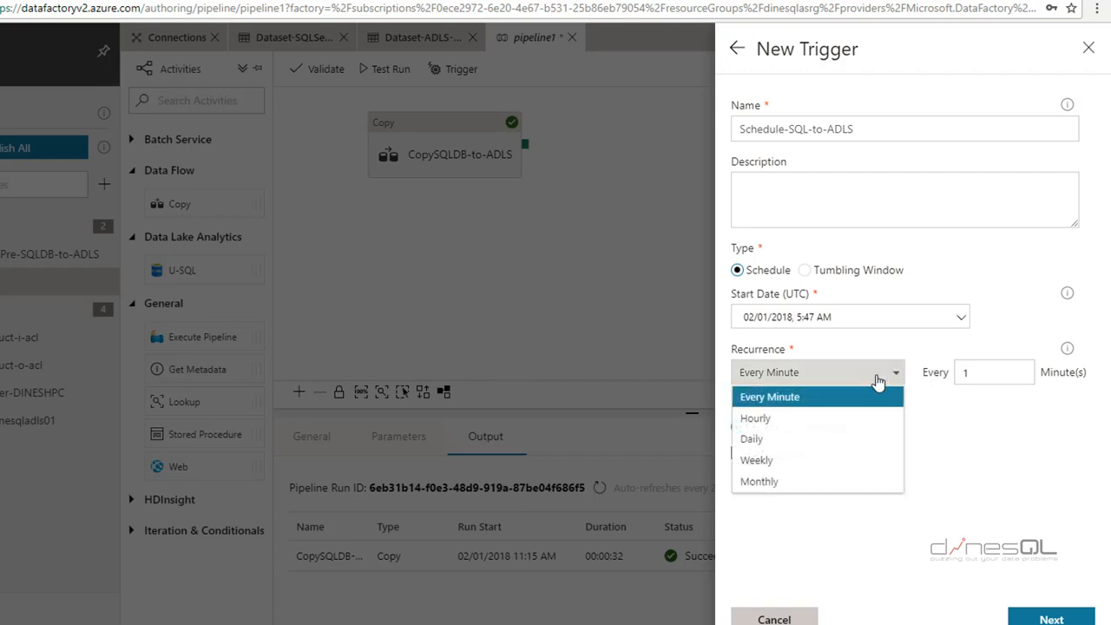
left_click(781, 443)
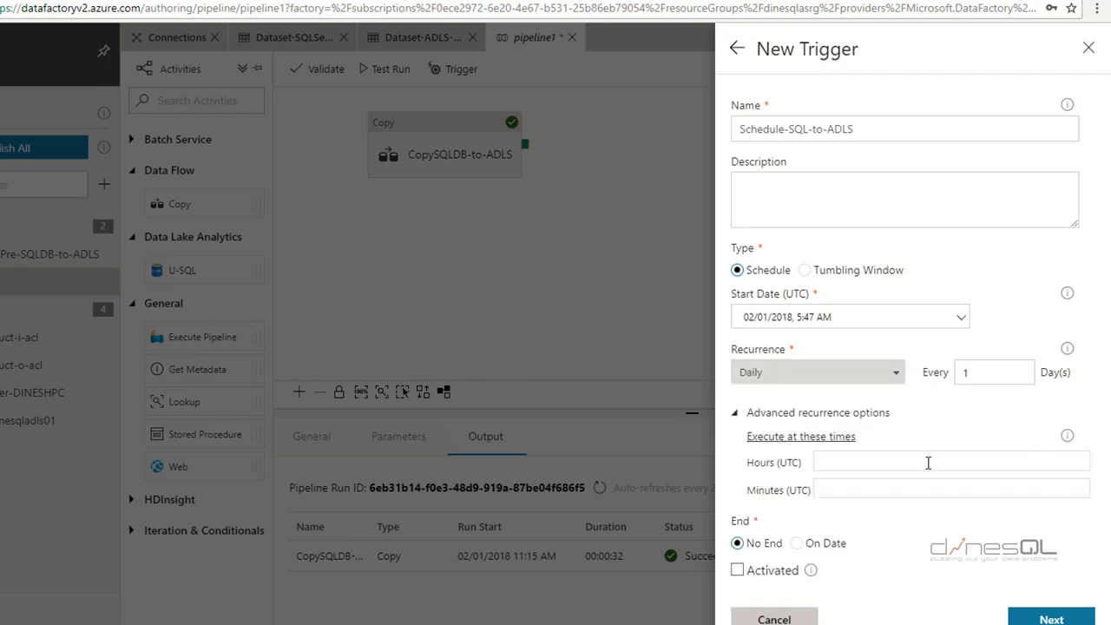
left_click(863, 464)
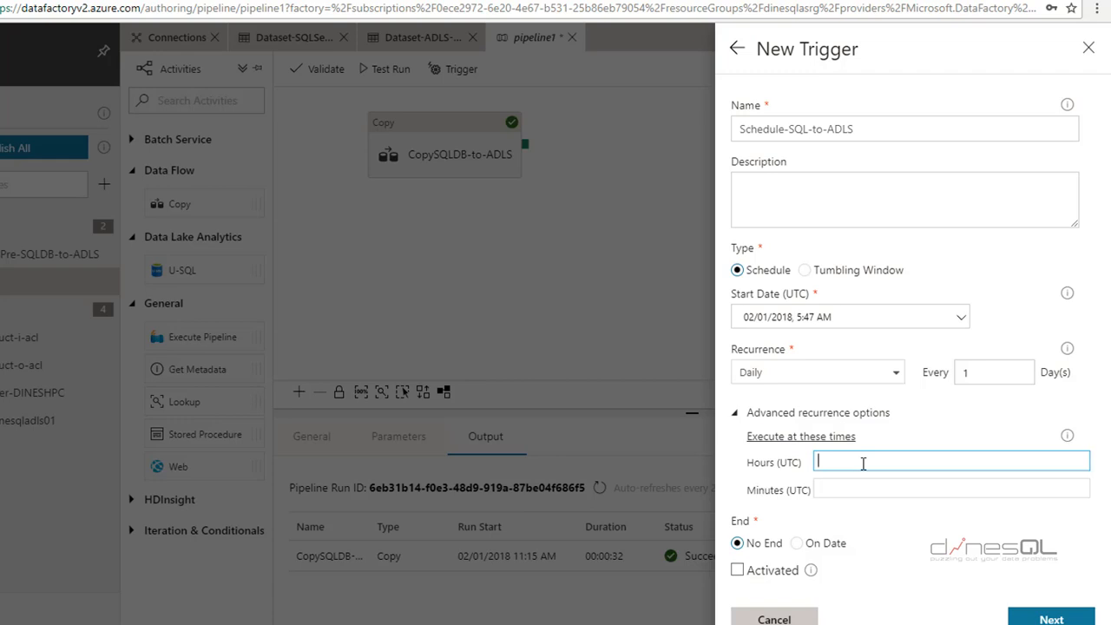
type("4")
key("Return")
left_click(848, 491)
type("00")
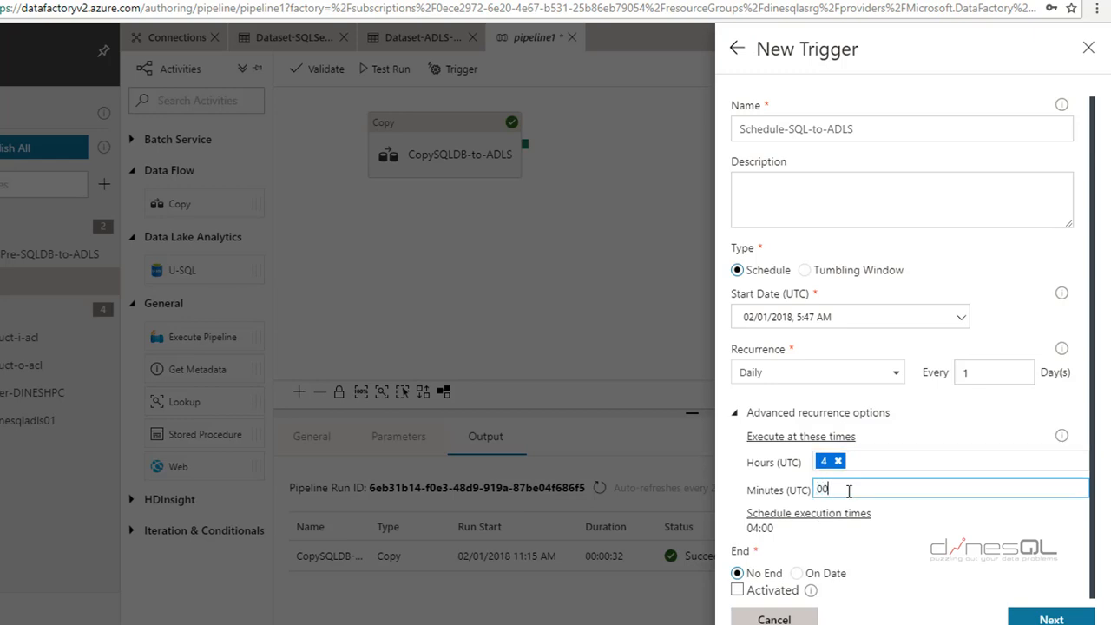
left_click(880, 461)
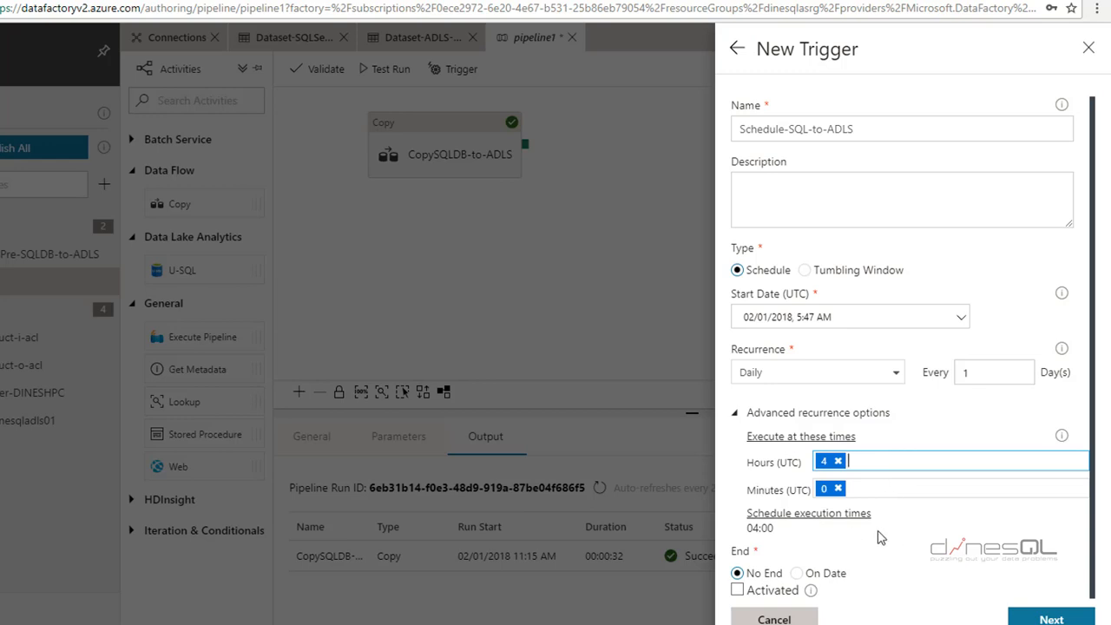
left_click(1046, 619)
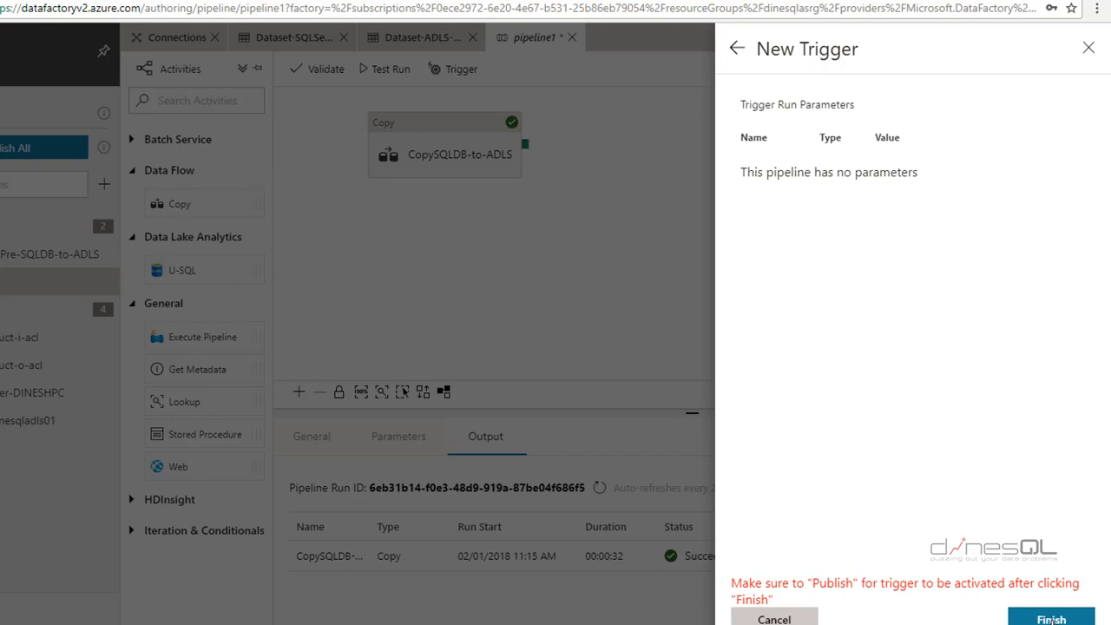
Finish creating the Schedule-SQL-to-ADLS trigger
left_click(1063, 619)
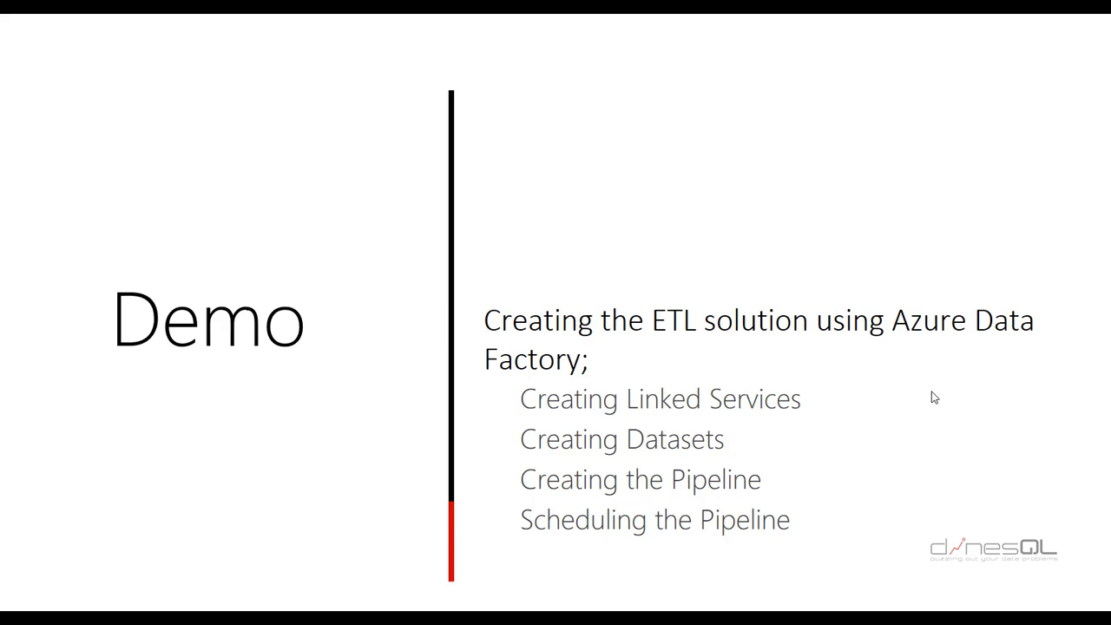
Advance the presentation to the closing logo slide
left_click(934, 397)
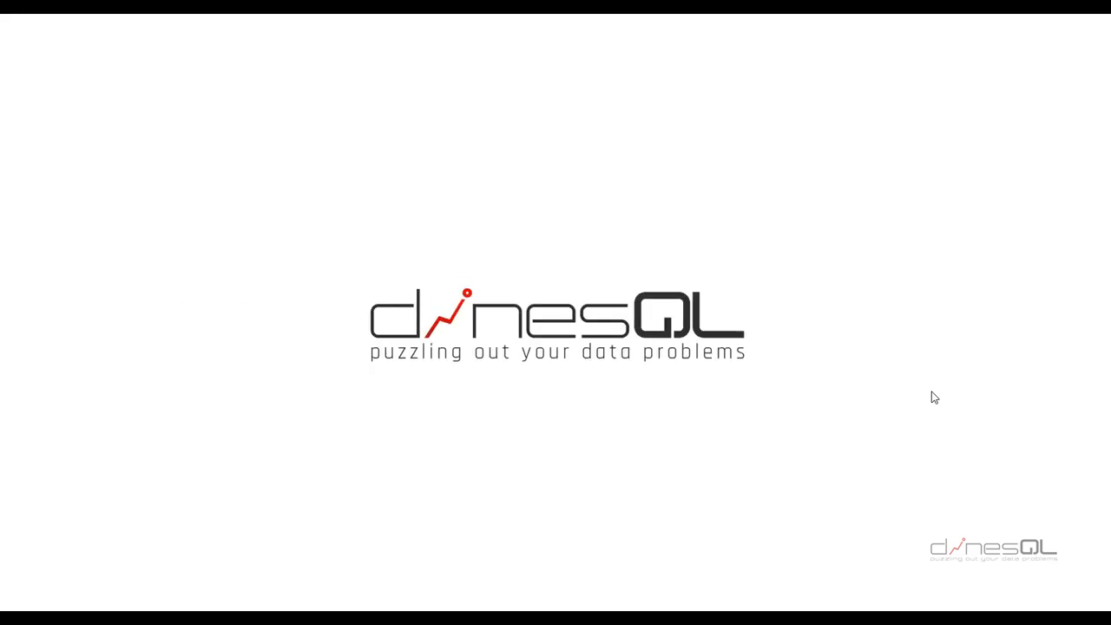